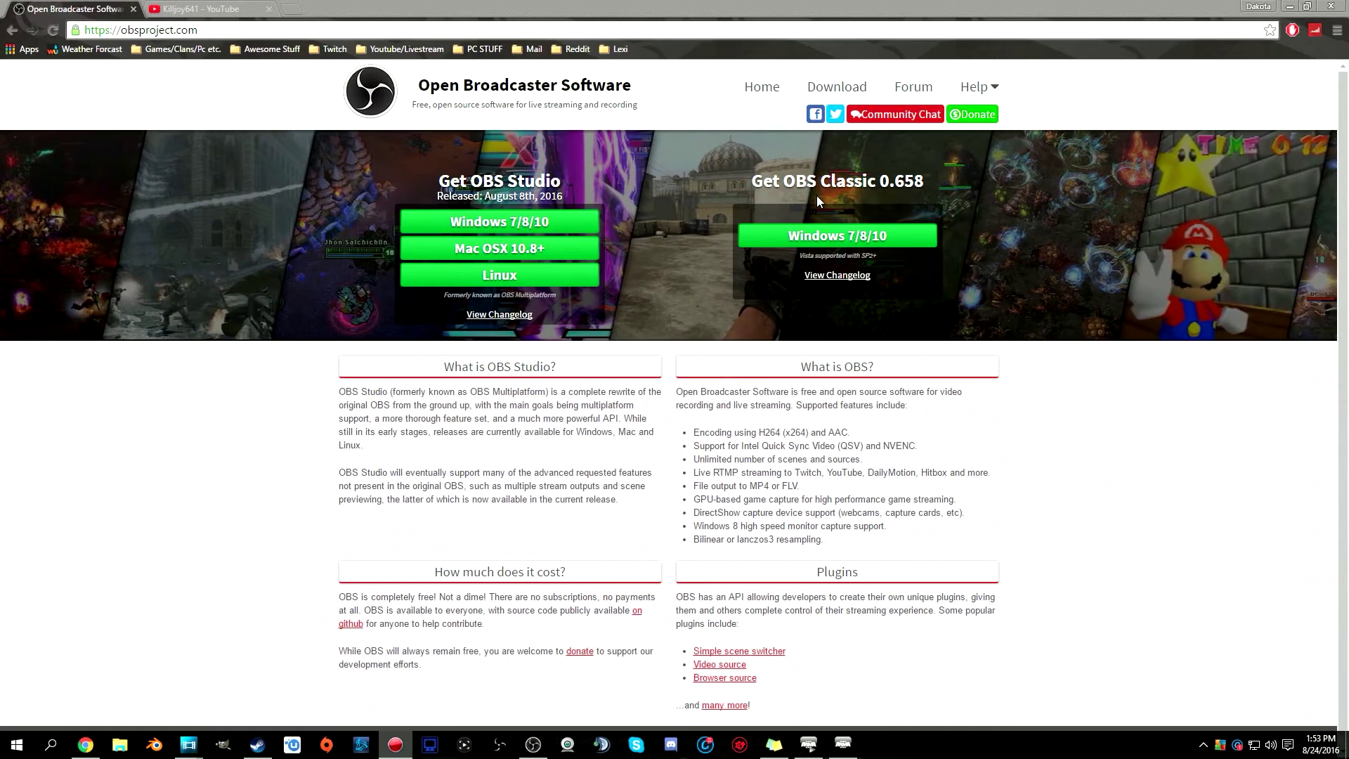
# Step: Highlight the OBS Classic and OBS Studio headings on the page
pyautogui.moveTo(784, 180); pyautogui.dragTo(875, 181)
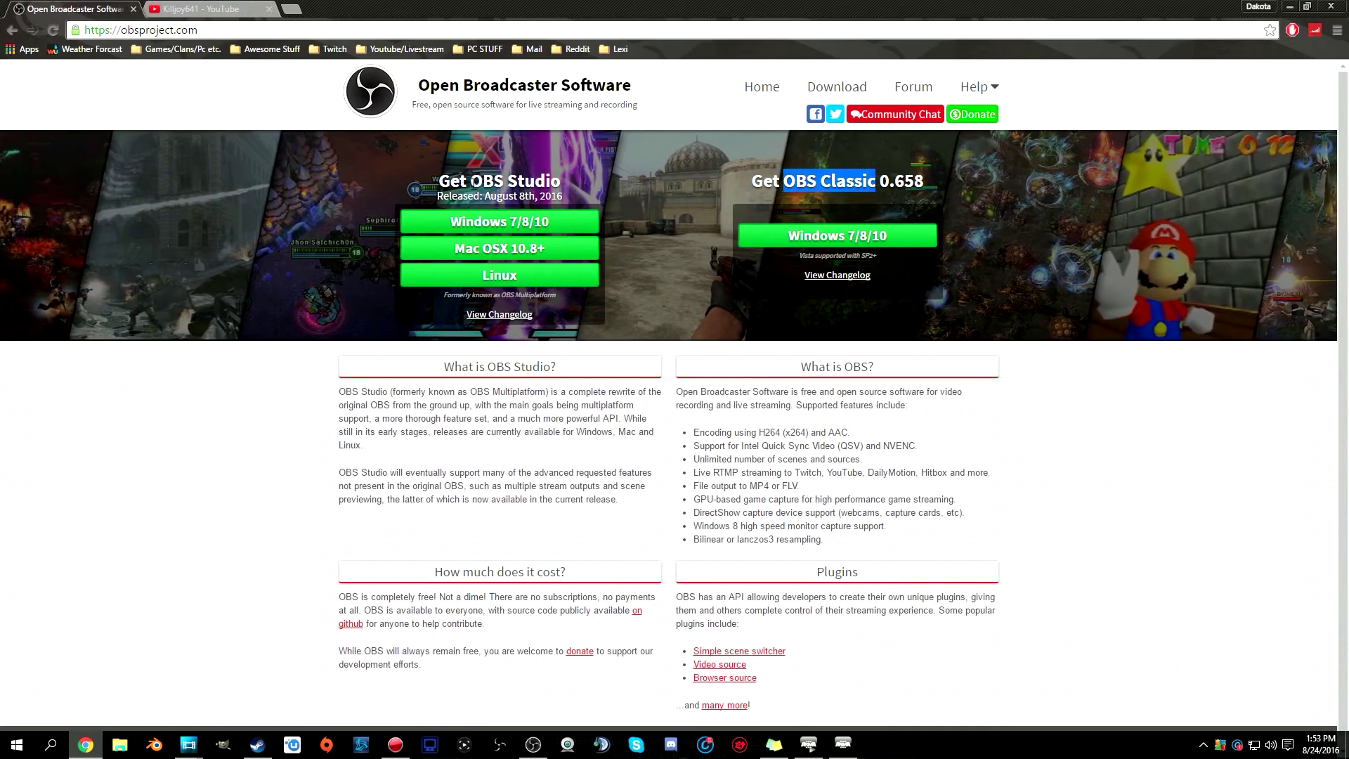
pyautogui.moveTo(471, 181); pyautogui.dragTo(568, 182)
pyautogui.click(177, 621)
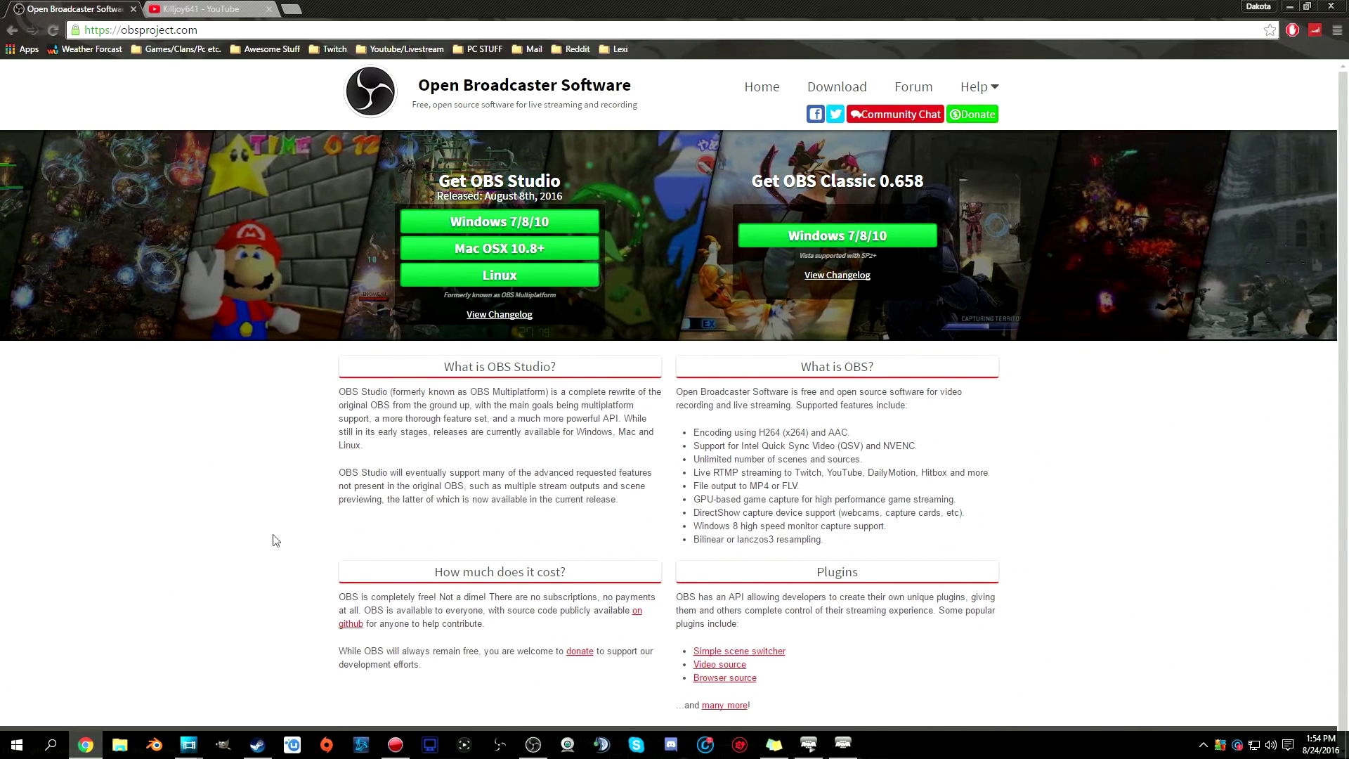
# Step: Open Creator Studio's Live Streaming dashboard (stream offline) via Video Manager, then return to OBS
pyautogui.hotkey('ctrl', 'Tab')
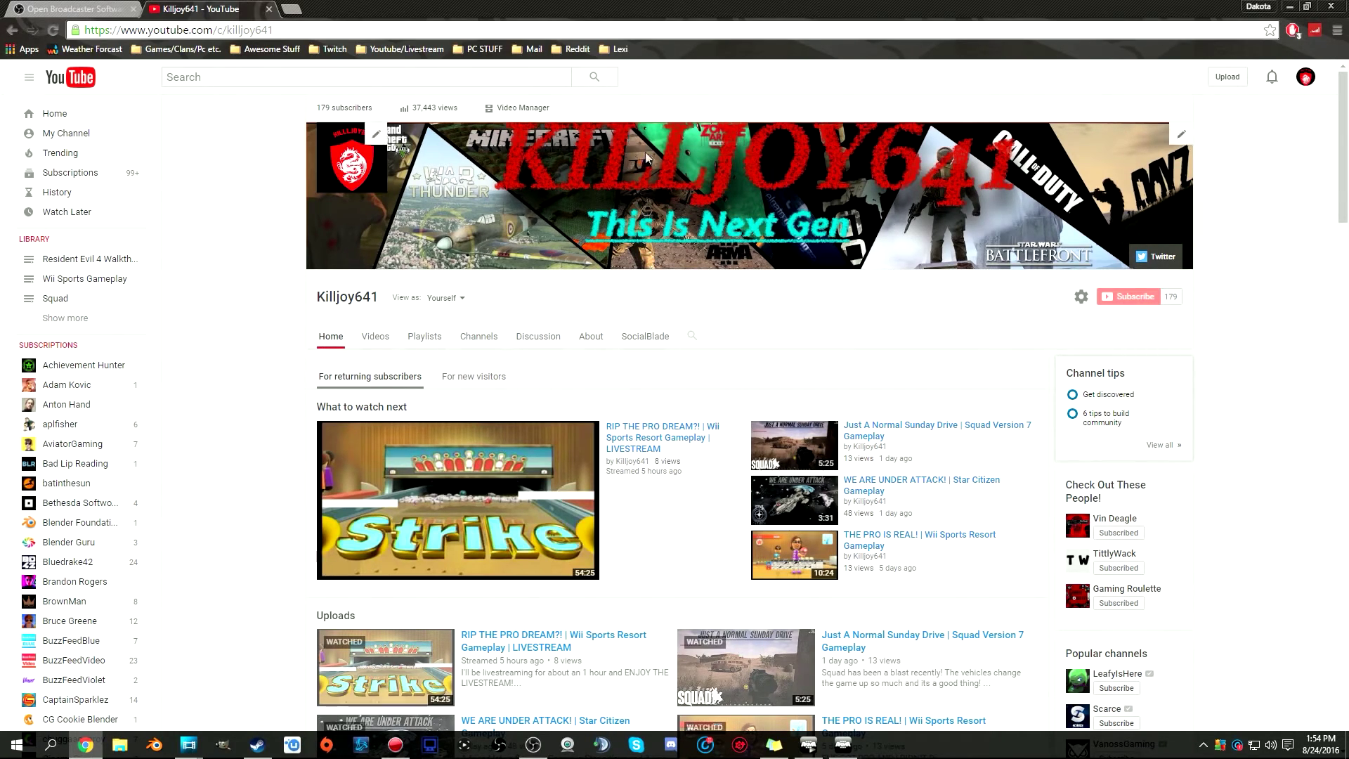
pyautogui.click(528, 107)
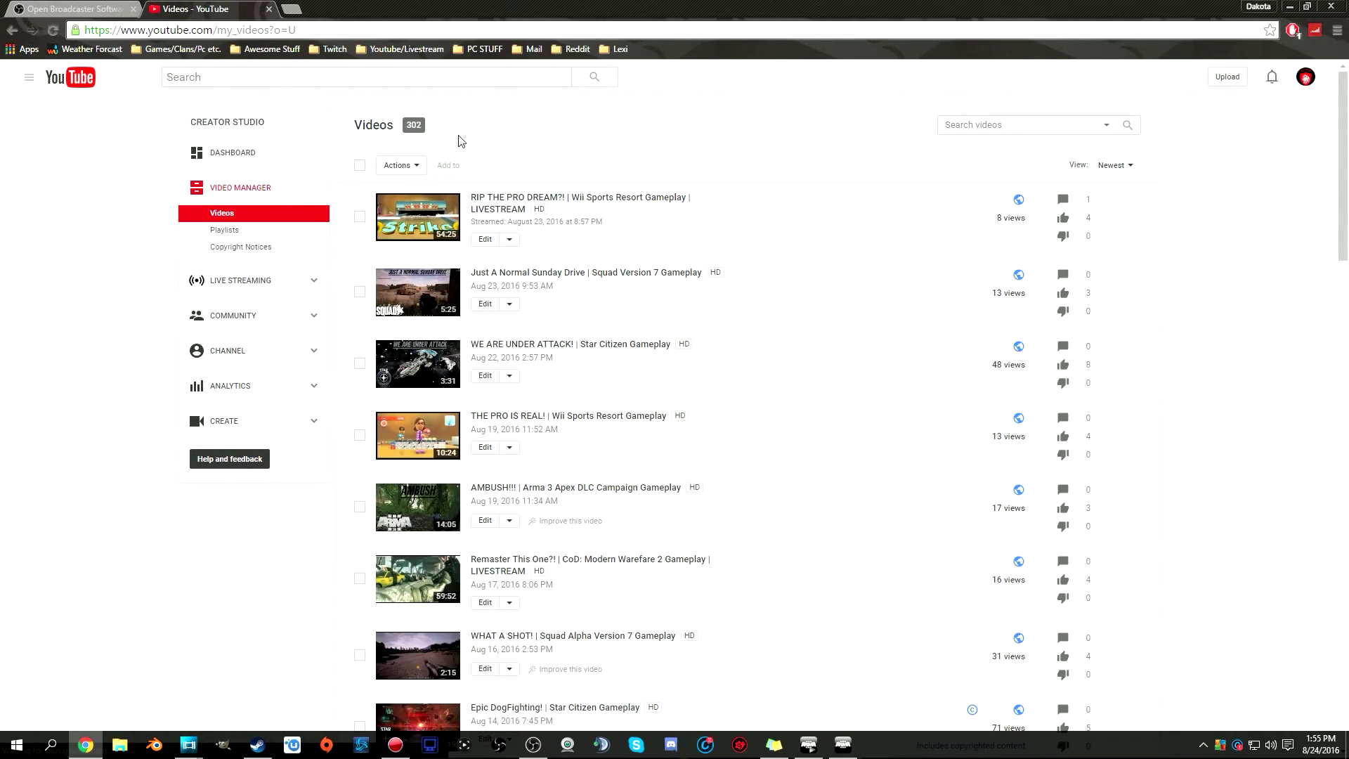
pyautogui.click(266, 278)
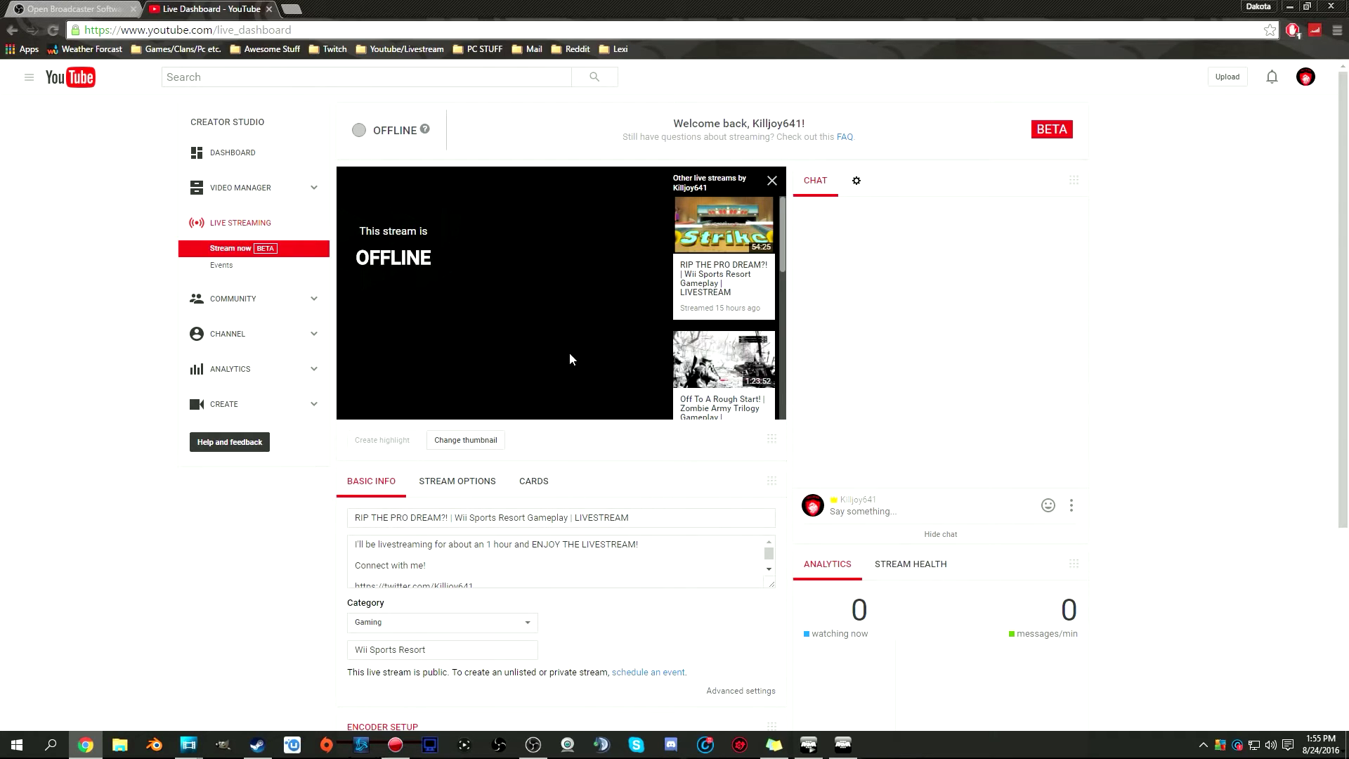
pyautogui.moveTo(533, 743)
pyautogui.click(542, 701)
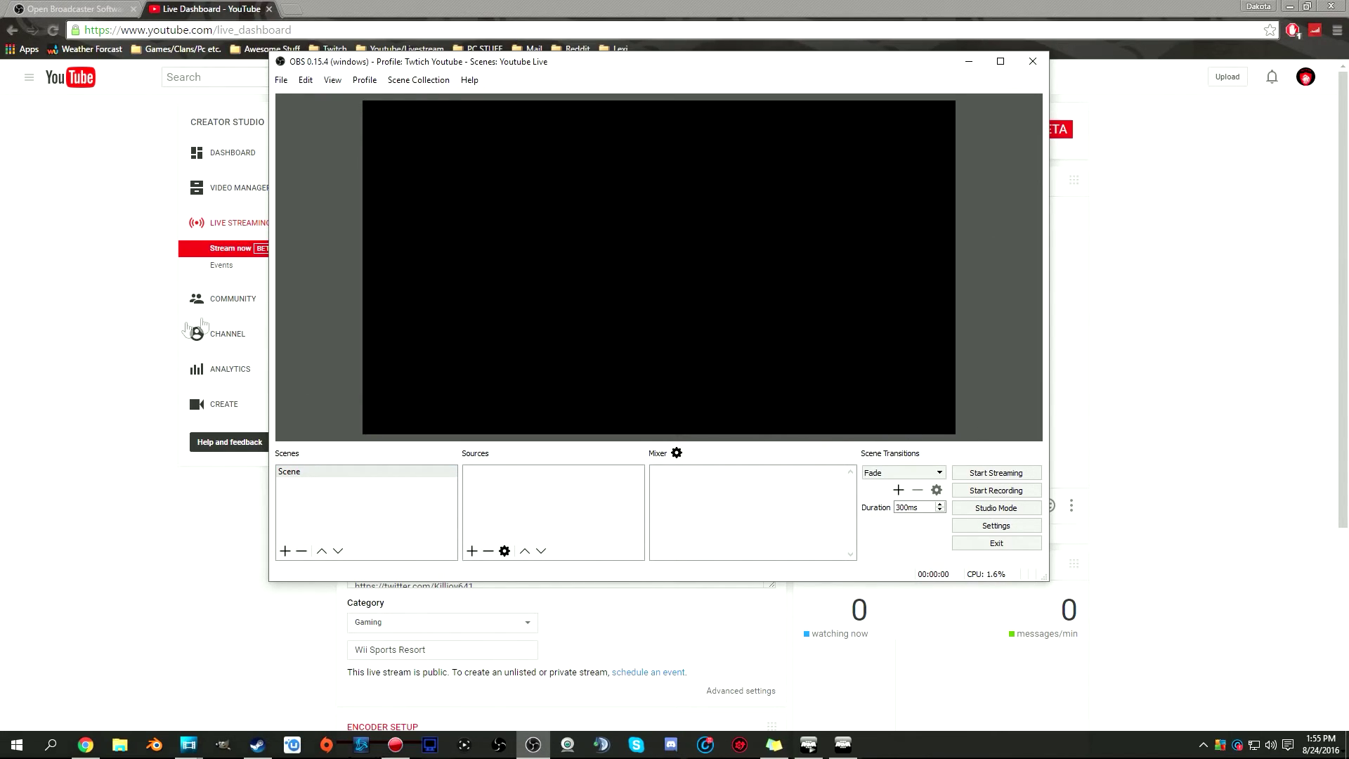
# Step: Open Settings from OBS's File menu, landing on the General page
pyautogui.click(285, 80)
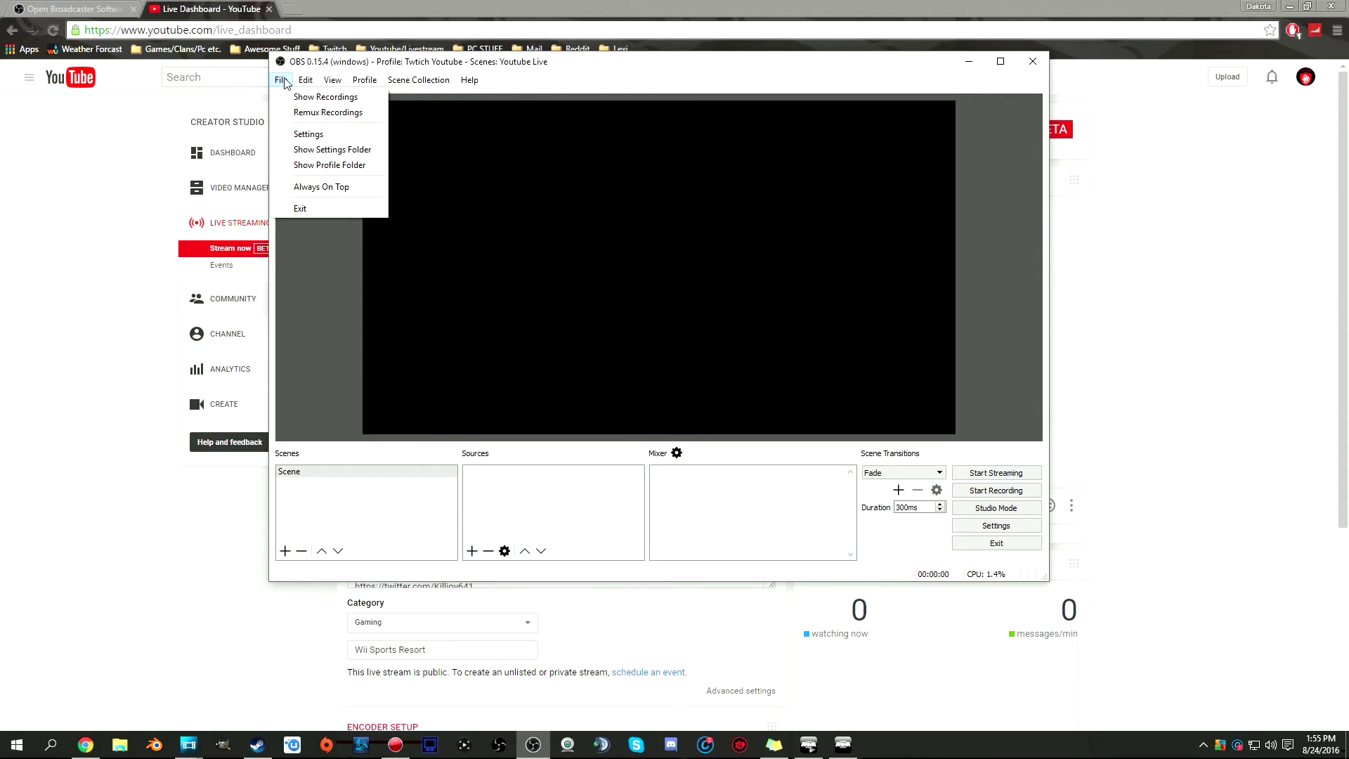
pyautogui.click(340, 425)
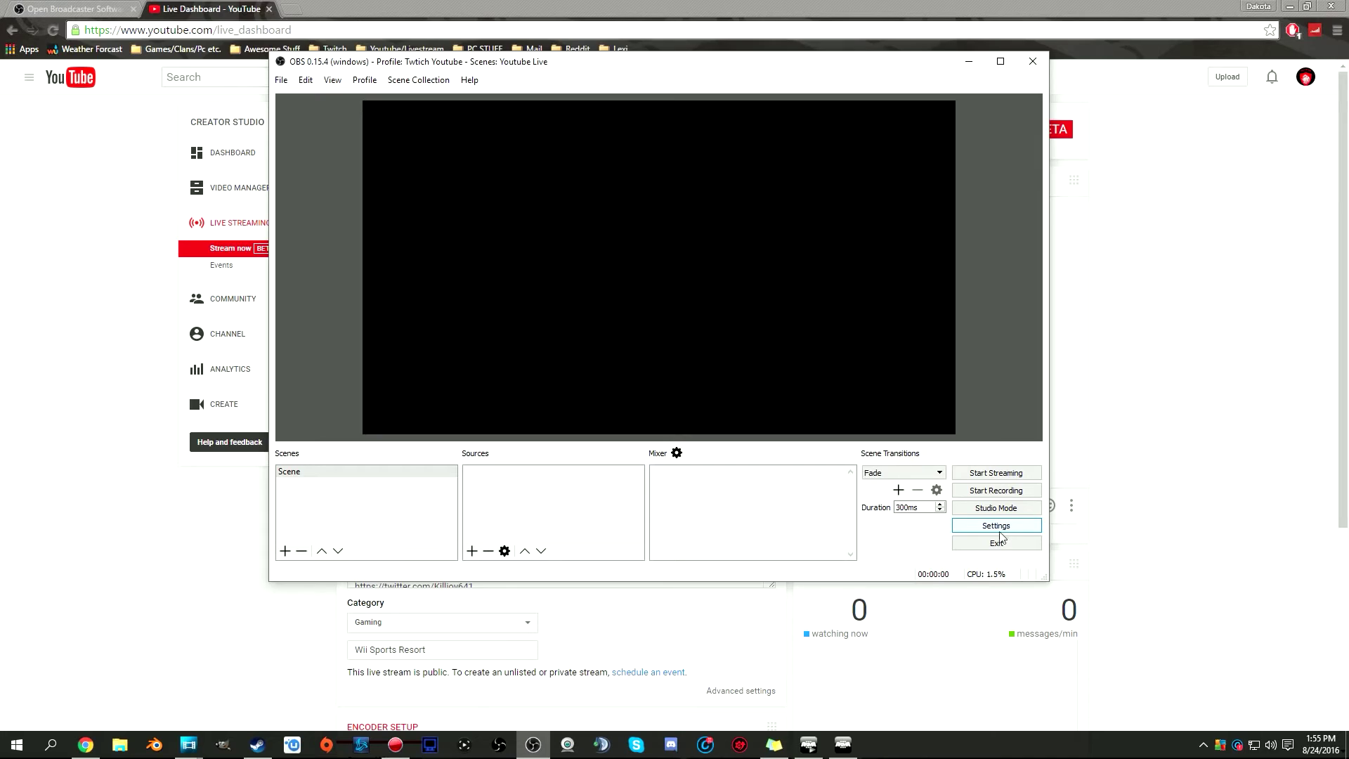
pyautogui.click(282, 80)
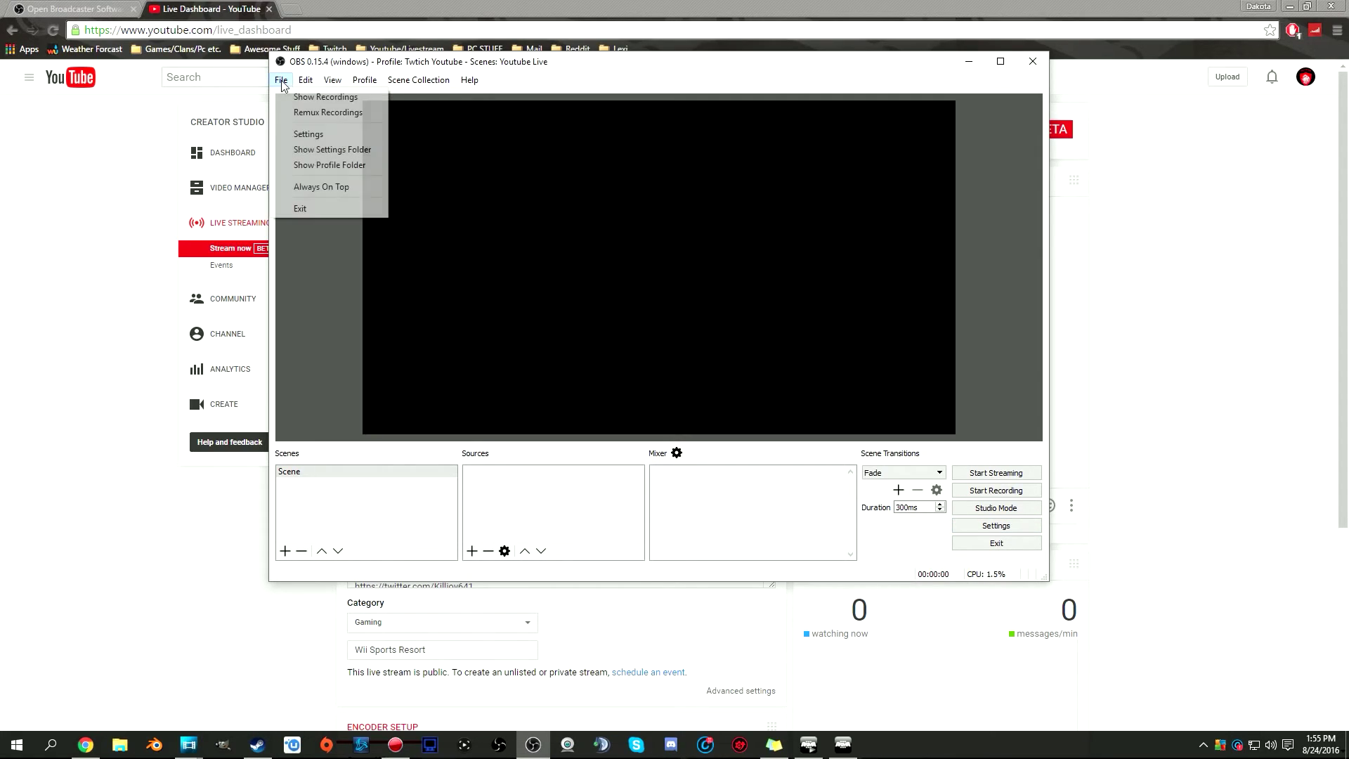
pyautogui.click(309, 137)
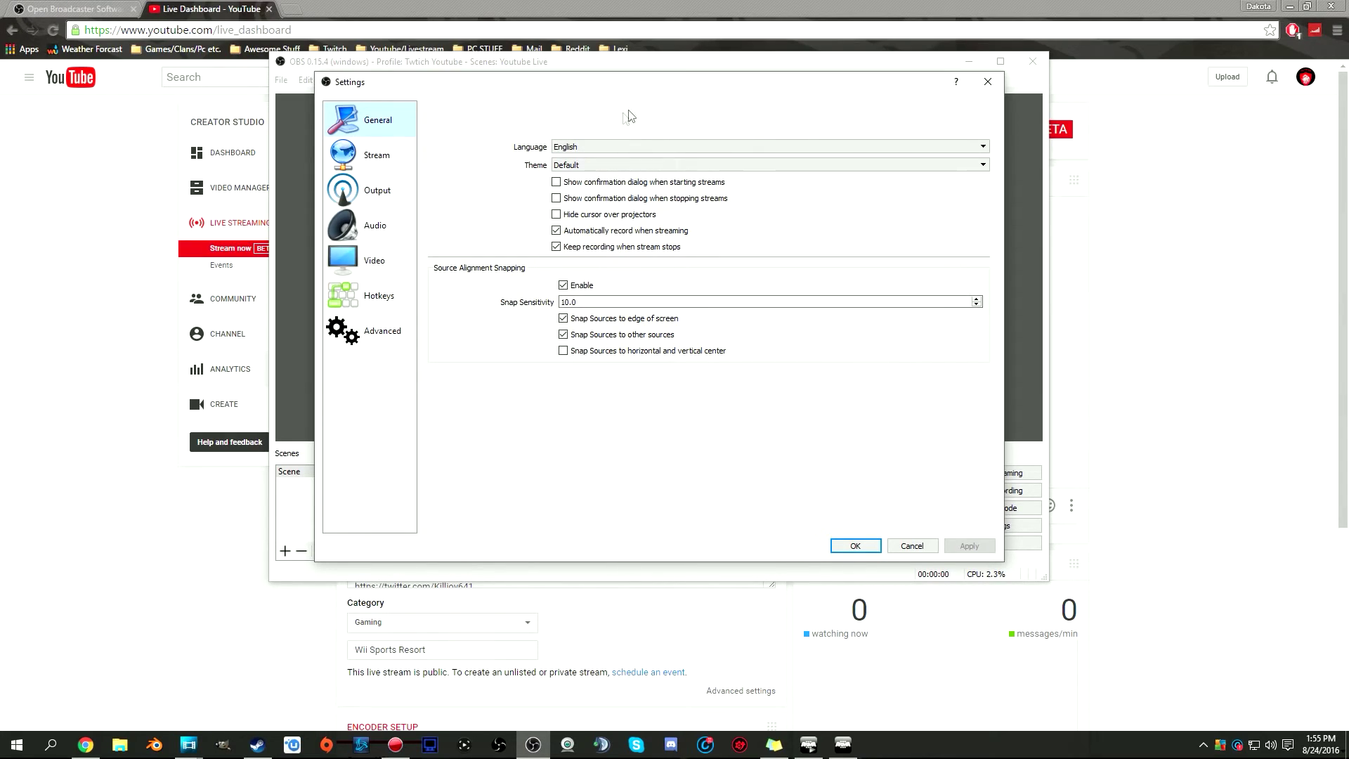
# Step: Set the interface theme to Dark and go to the Stream settings page
pyautogui.click(630, 164)
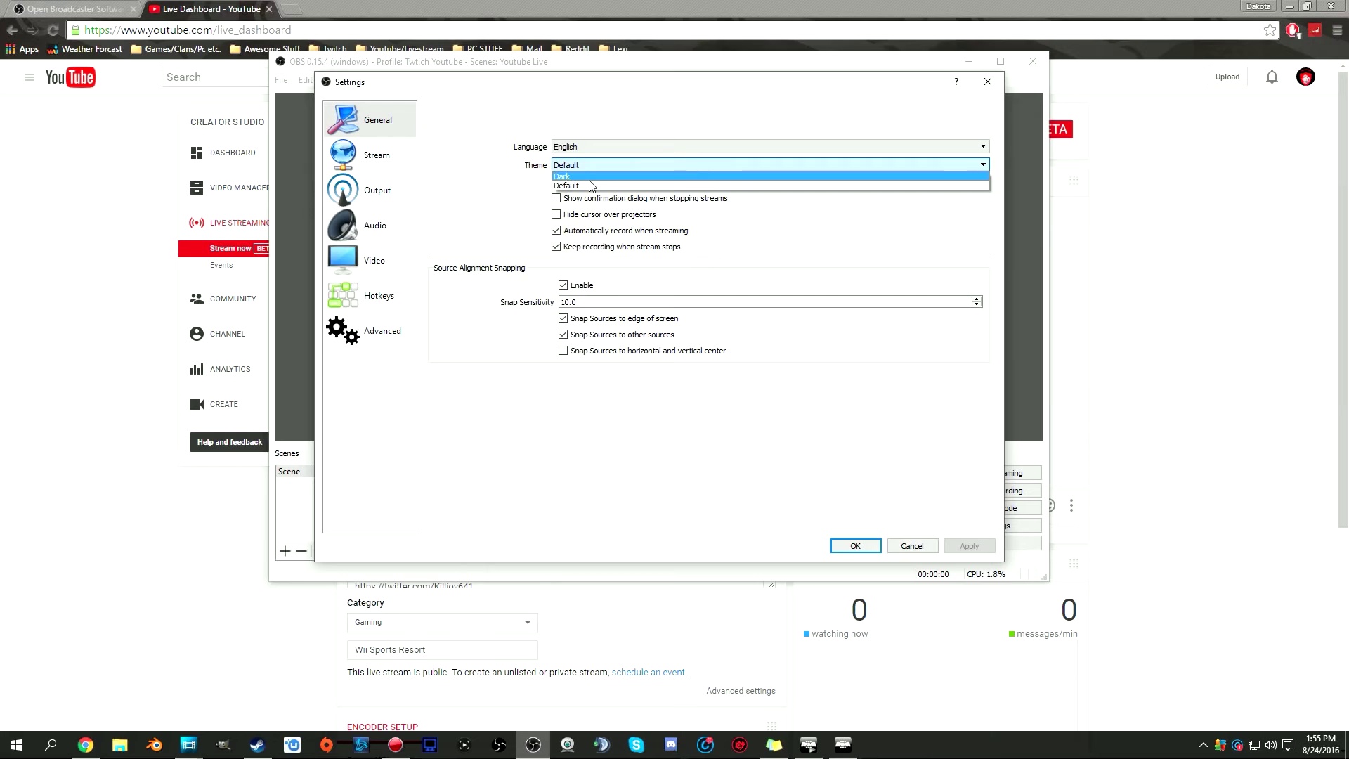
pyautogui.click(593, 176)
pyautogui.click(583, 165)
pyautogui.click(583, 185)
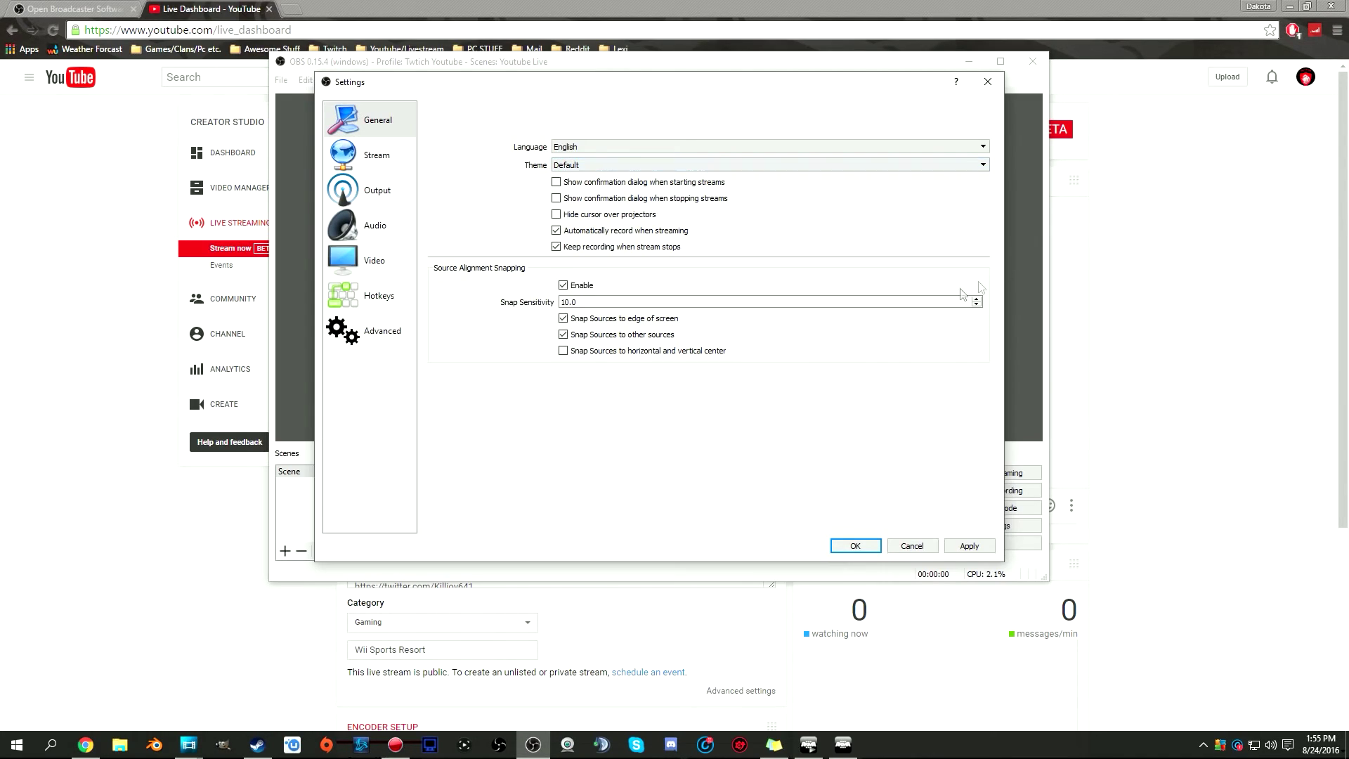
pyautogui.click(699, 166)
pyautogui.click(685, 176)
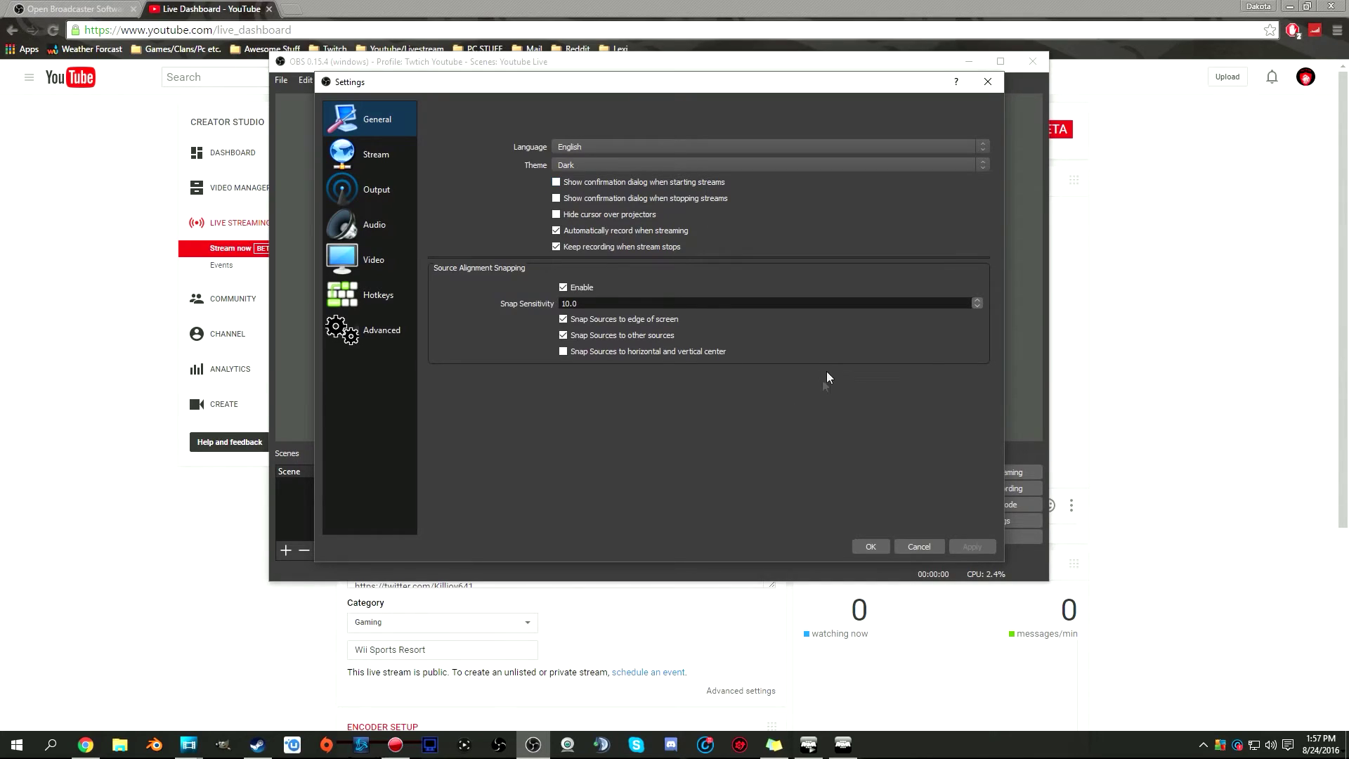
pyautogui.click(383, 156)
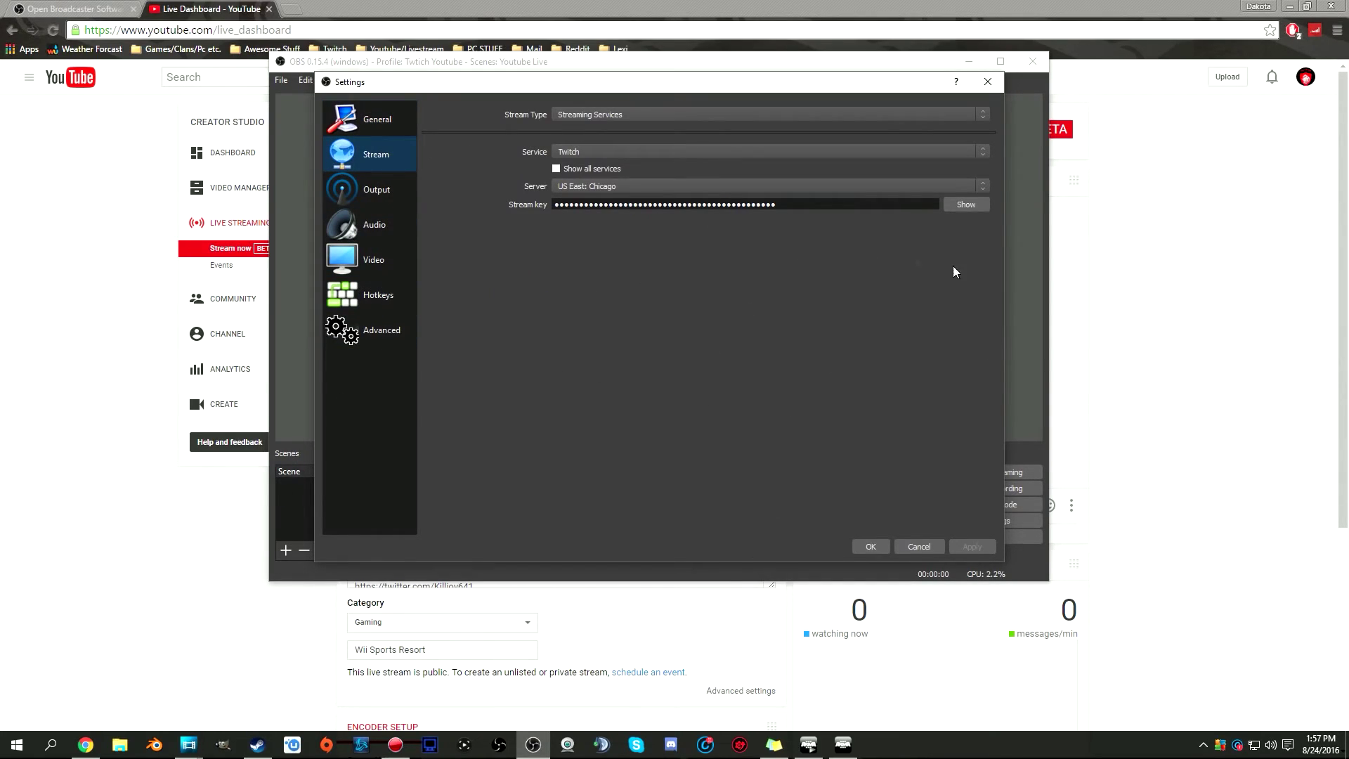
# Step: Keep Streaming Services as the stream type and select YouTube / YouTube Gaming as the service
pyautogui.click(625, 110)
pyautogui.click(628, 113)
pyautogui.click(630, 113)
pyautogui.click(628, 132)
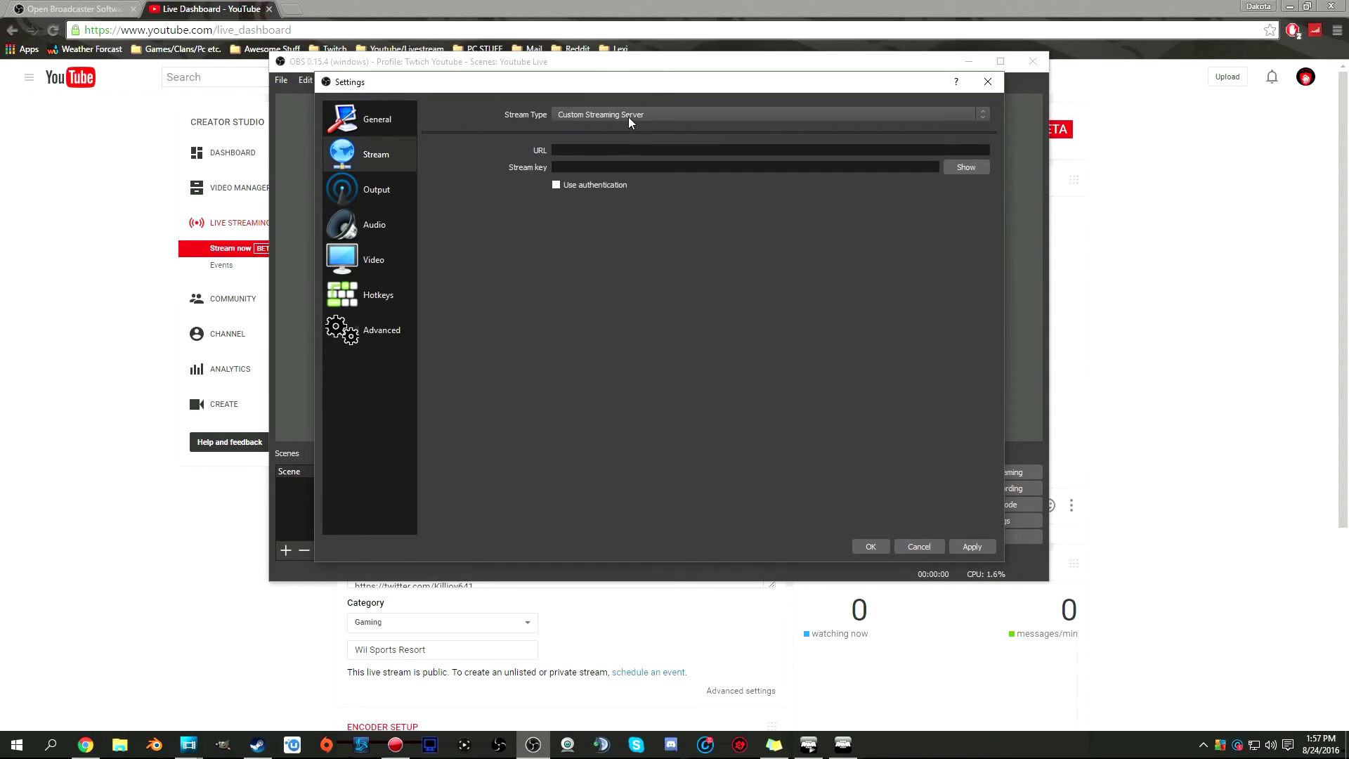
pyautogui.click(628, 116)
pyautogui.click(587, 126)
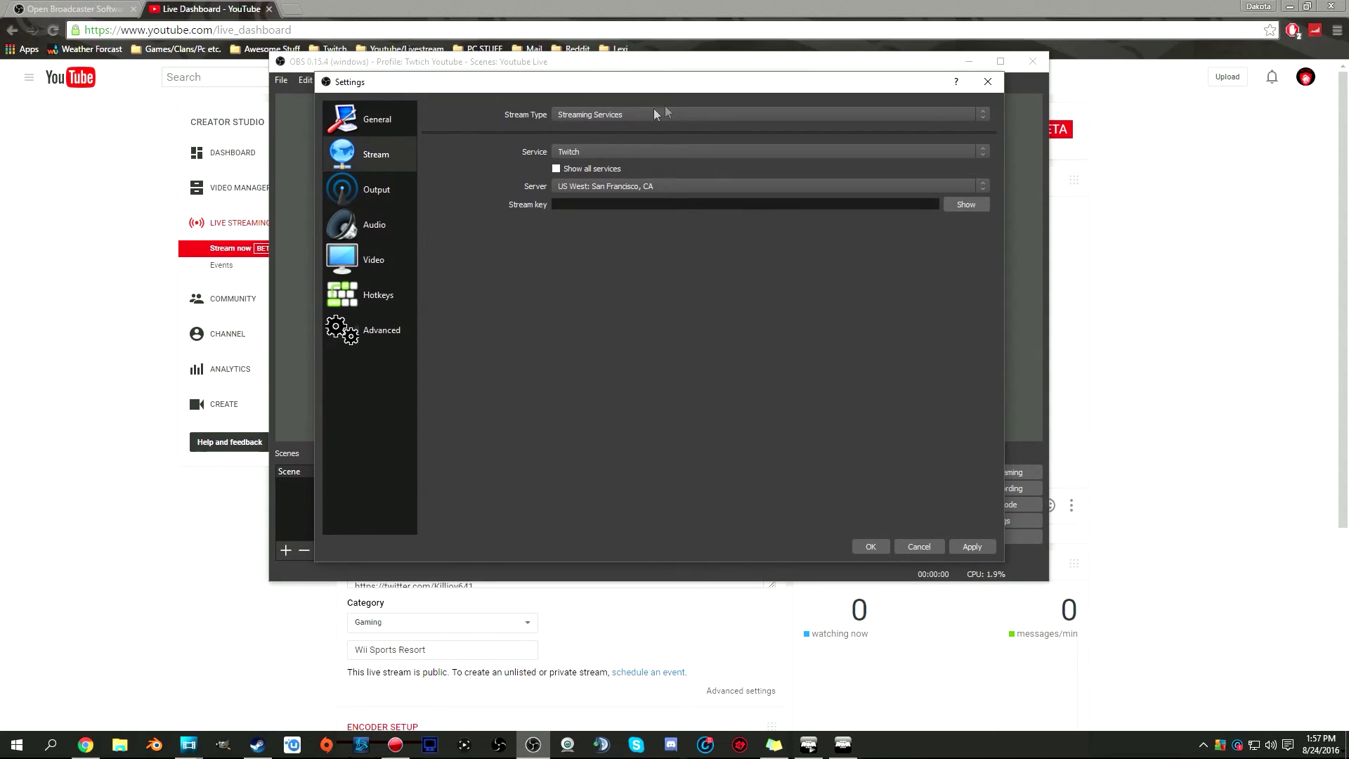
pyautogui.click(578, 156)
pyautogui.click(598, 177)
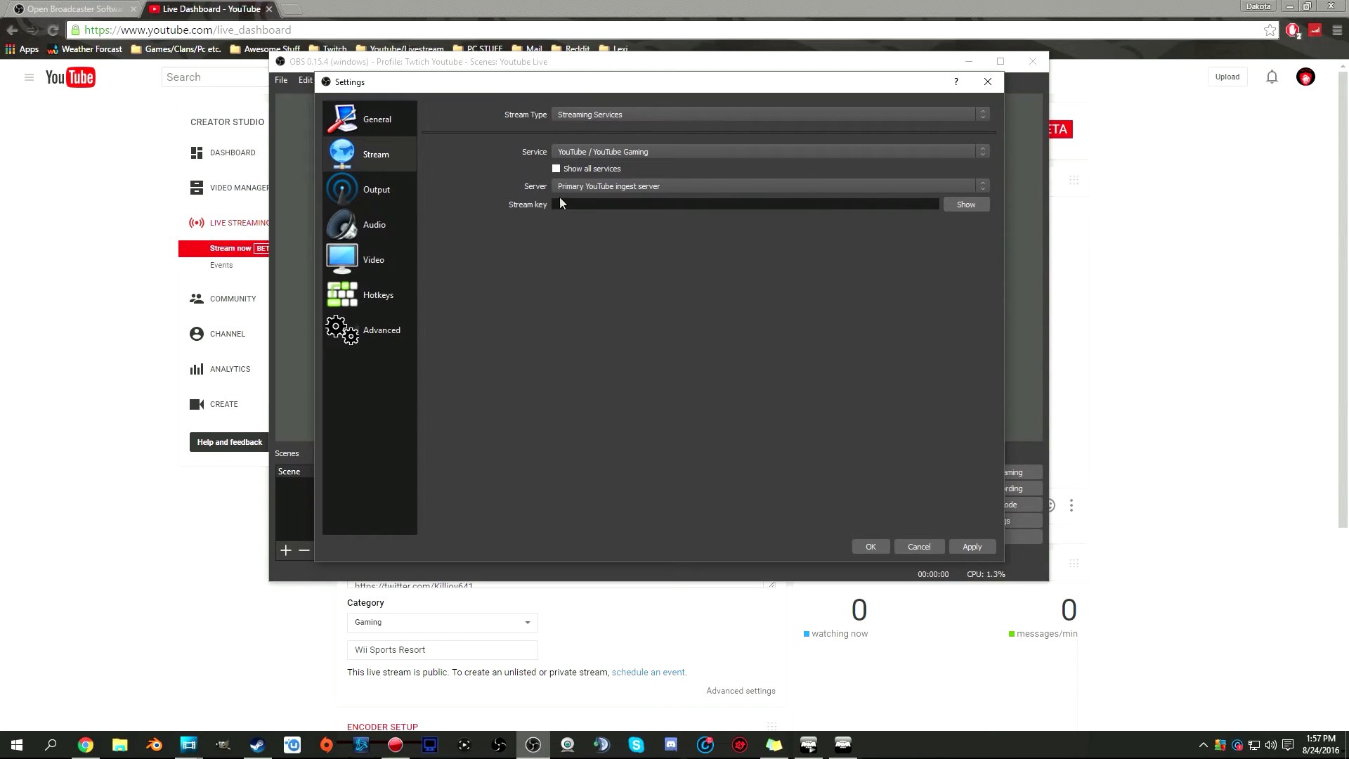
# Step: Copy the stream key from YouTube's Encoder Setup and paste it into OBS's Stream key field
pyautogui.click(91, 402)
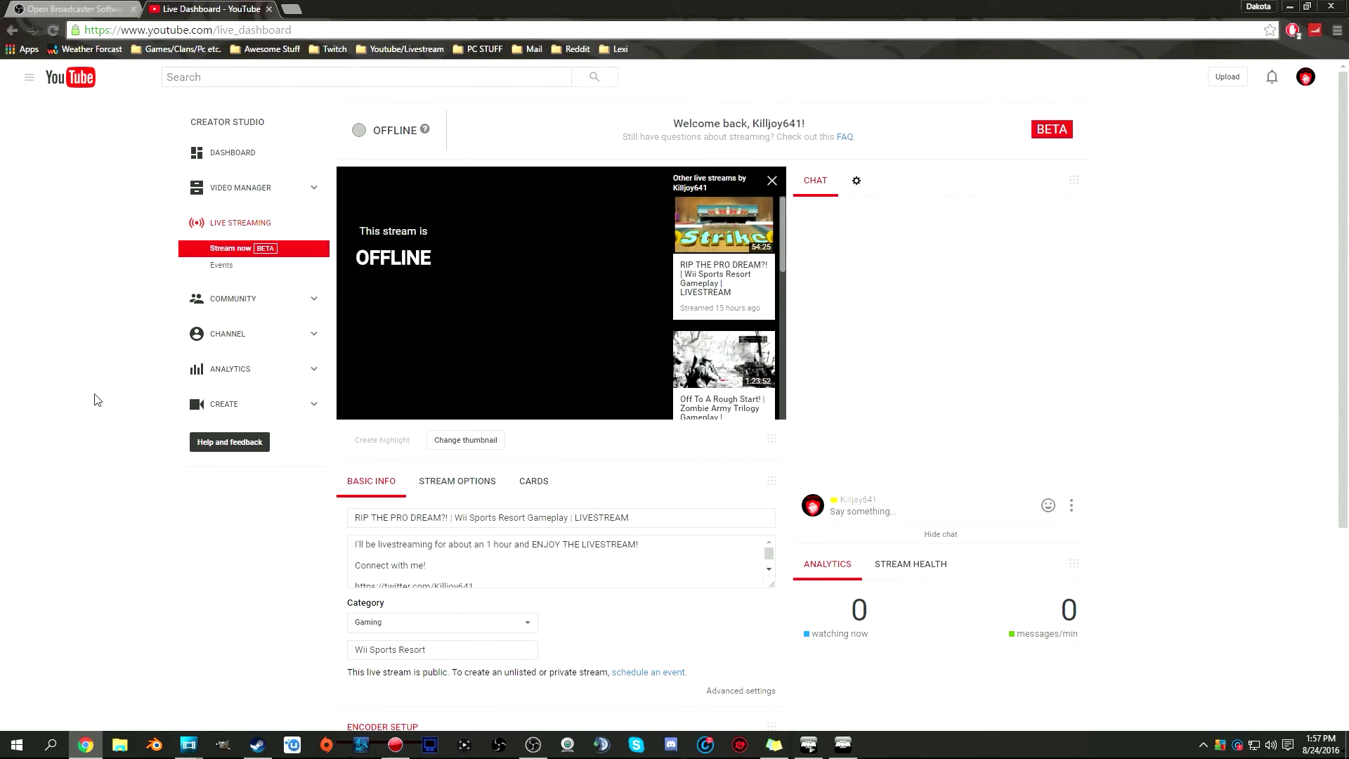
pyautogui.scroll(-5, 90, 397)
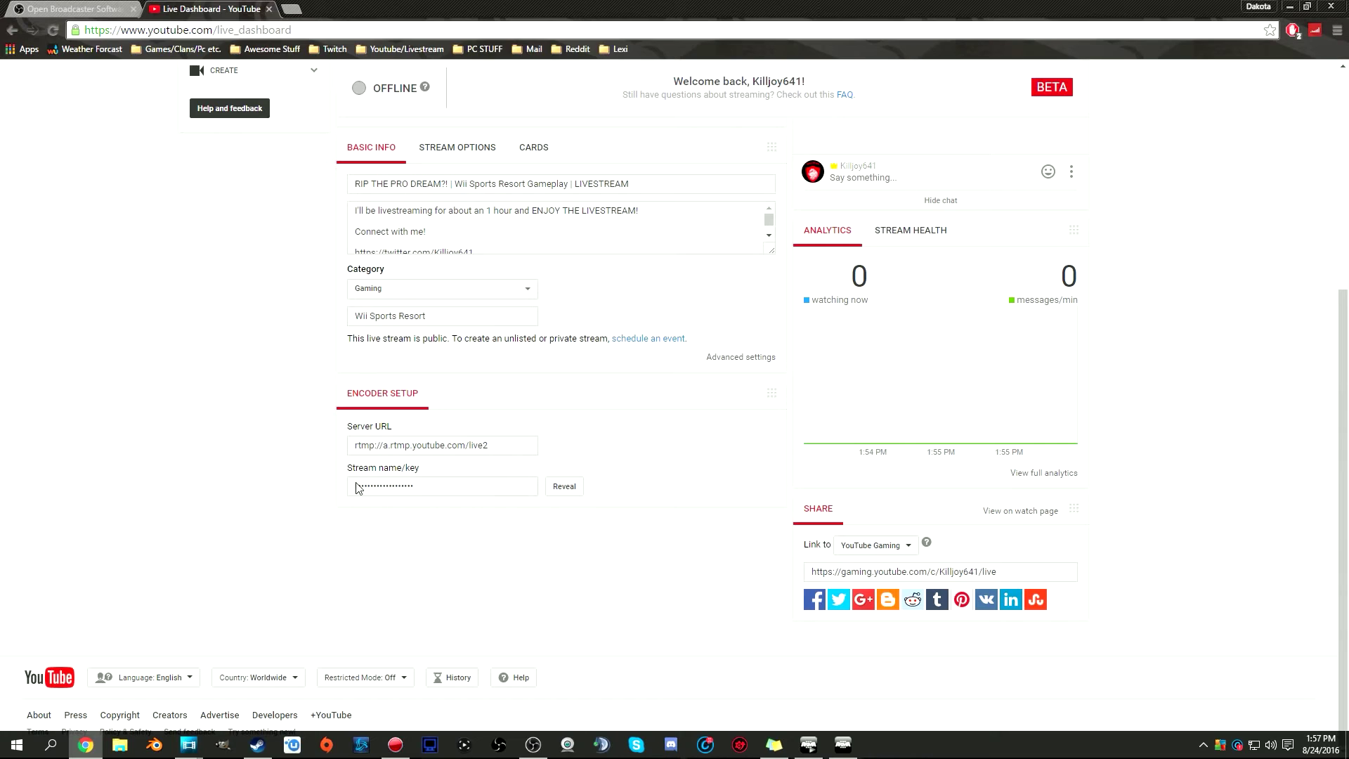
pyautogui.moveTo(354, 486); pyautogui.dragTo(572, 486)
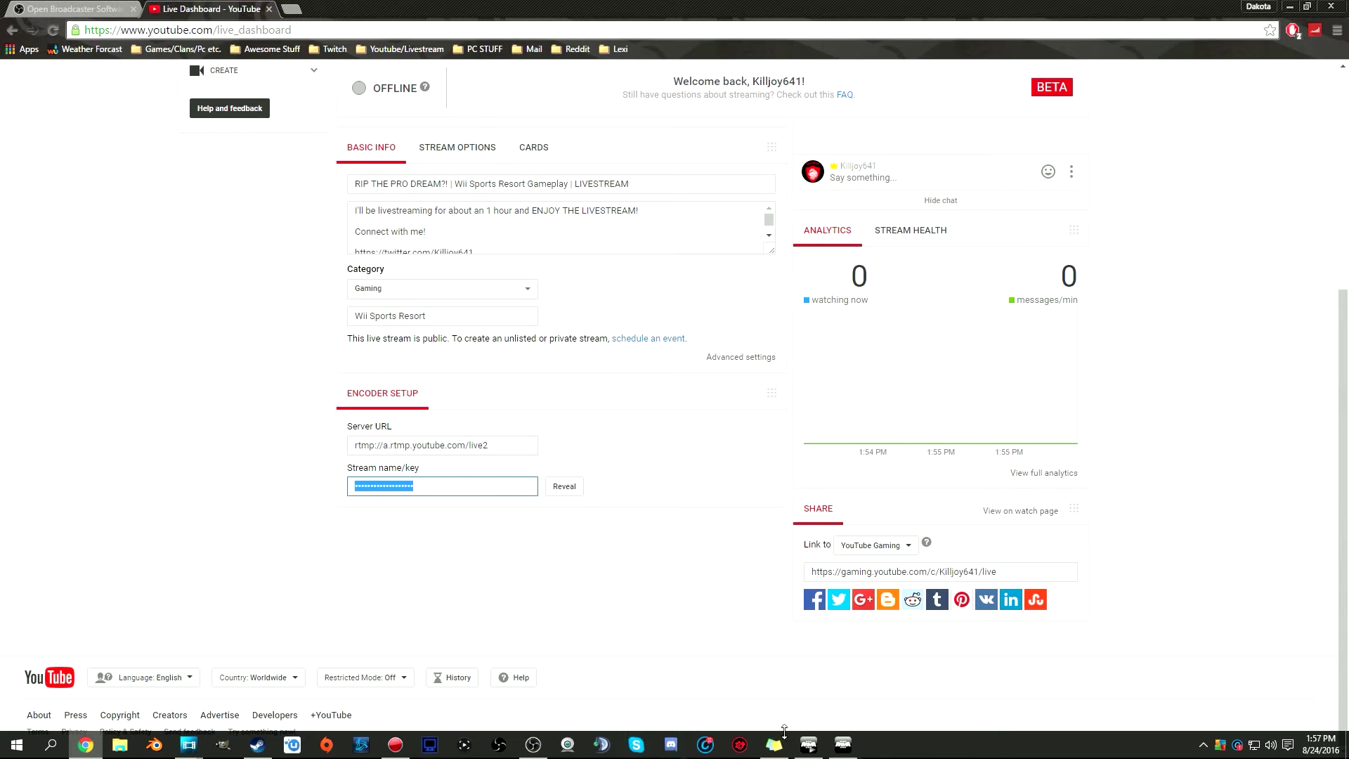
pyautogui.click(533, 743)
pyautogui.click(598, 203)
pyautogui.hotkey('ctrl', 'v')
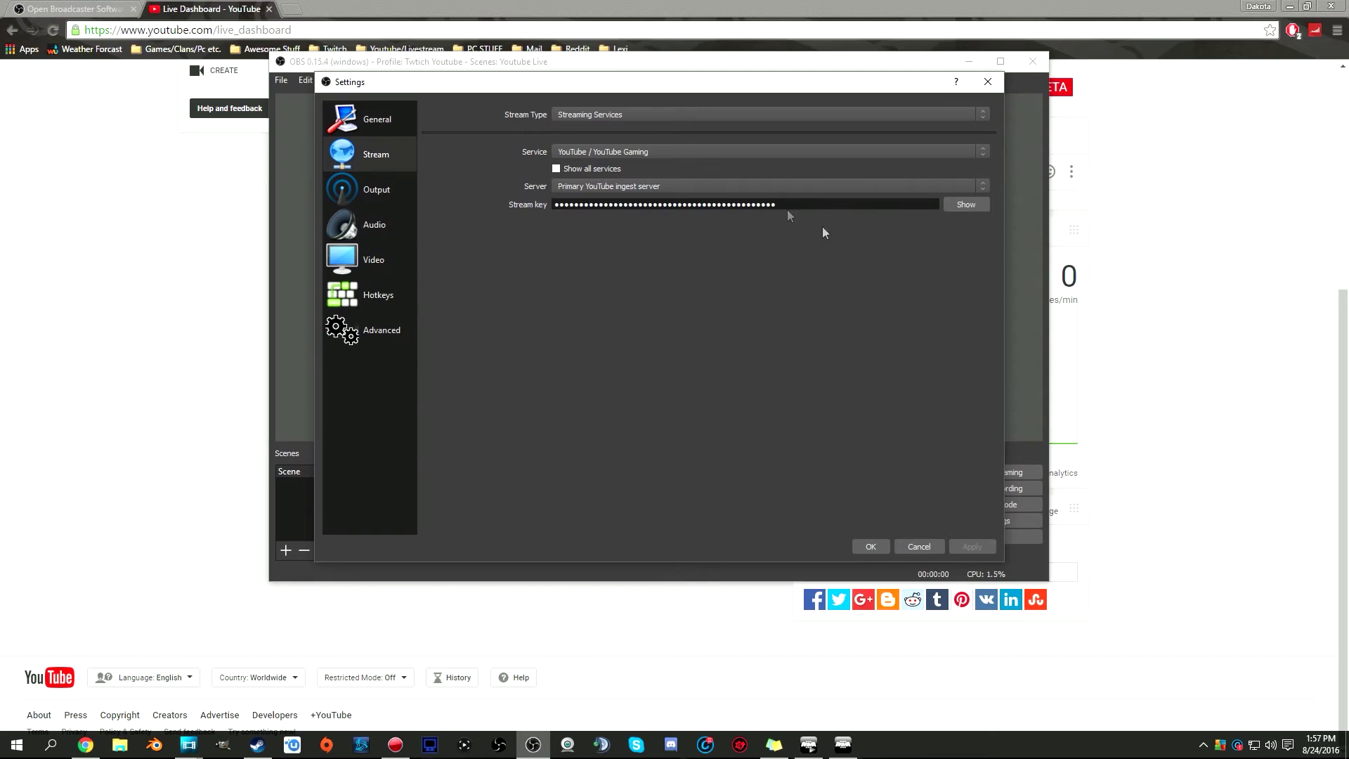
# Step: Open the Output settings and switch Output Mode to Advanced
pyautogui.click(400, 187)
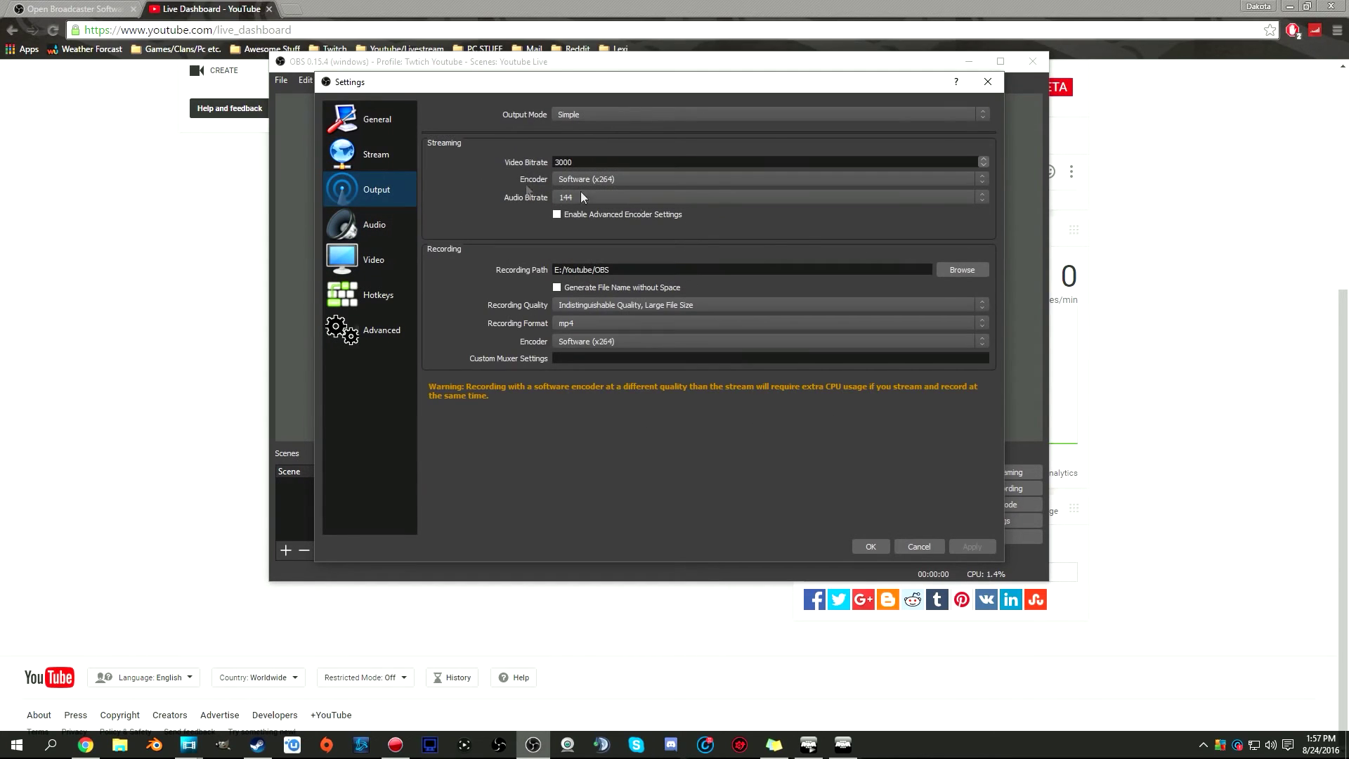
pyautogui.click(137, 503)
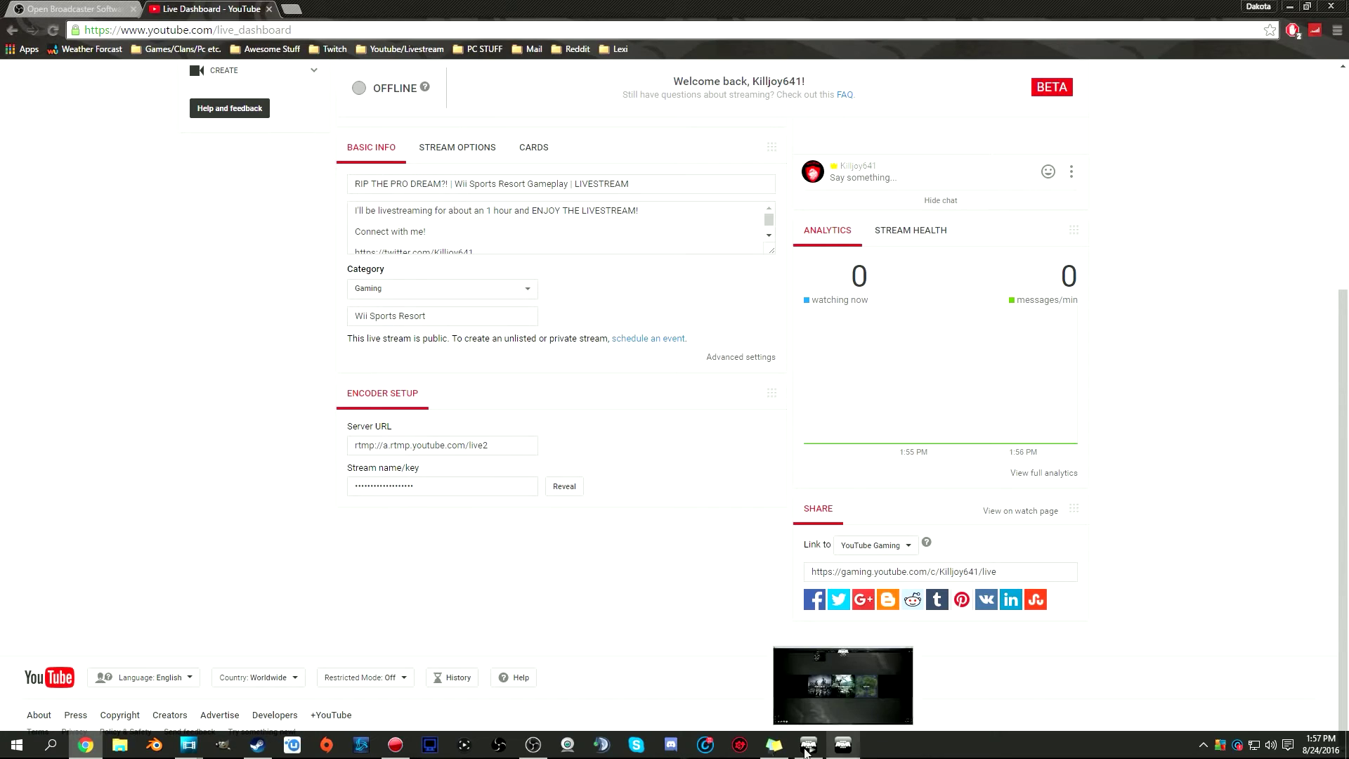
pyautogui.click(535, 744)
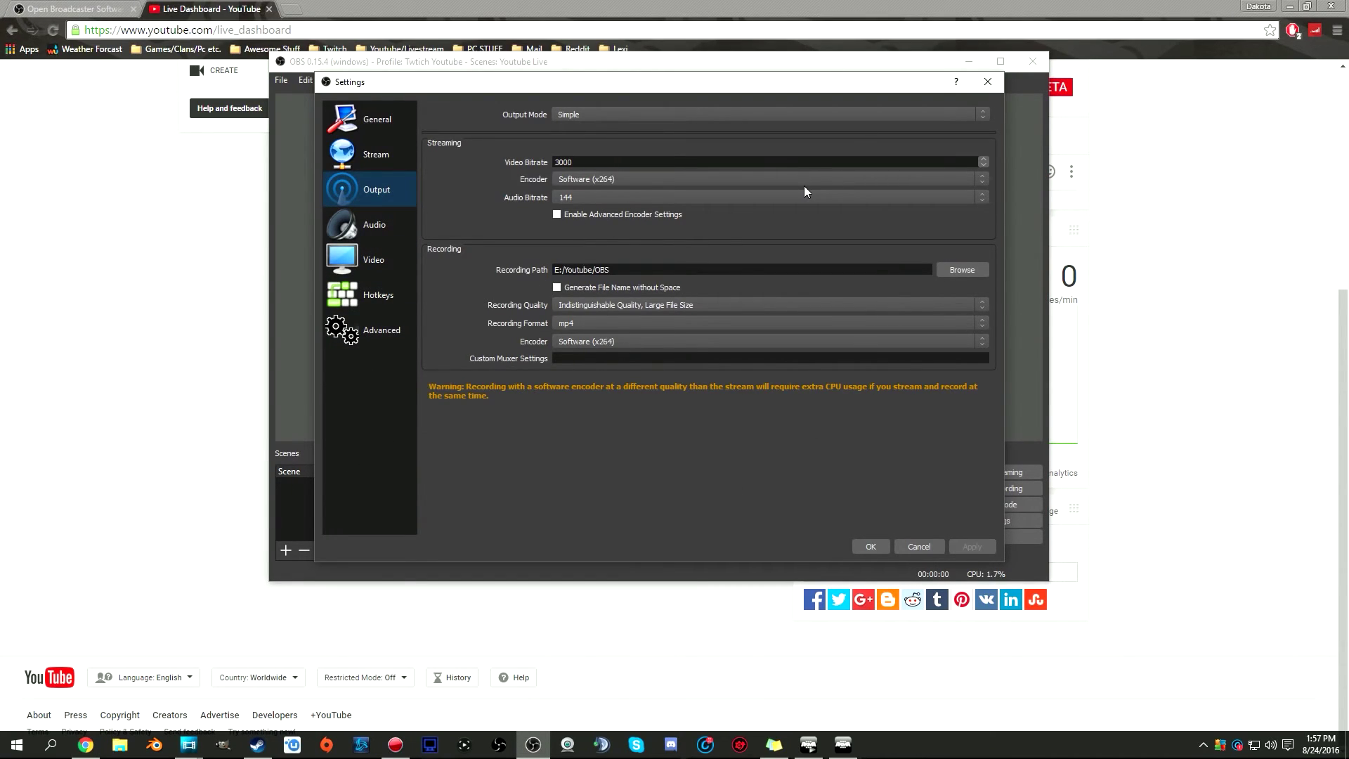
pyautogui.click(704, 113)
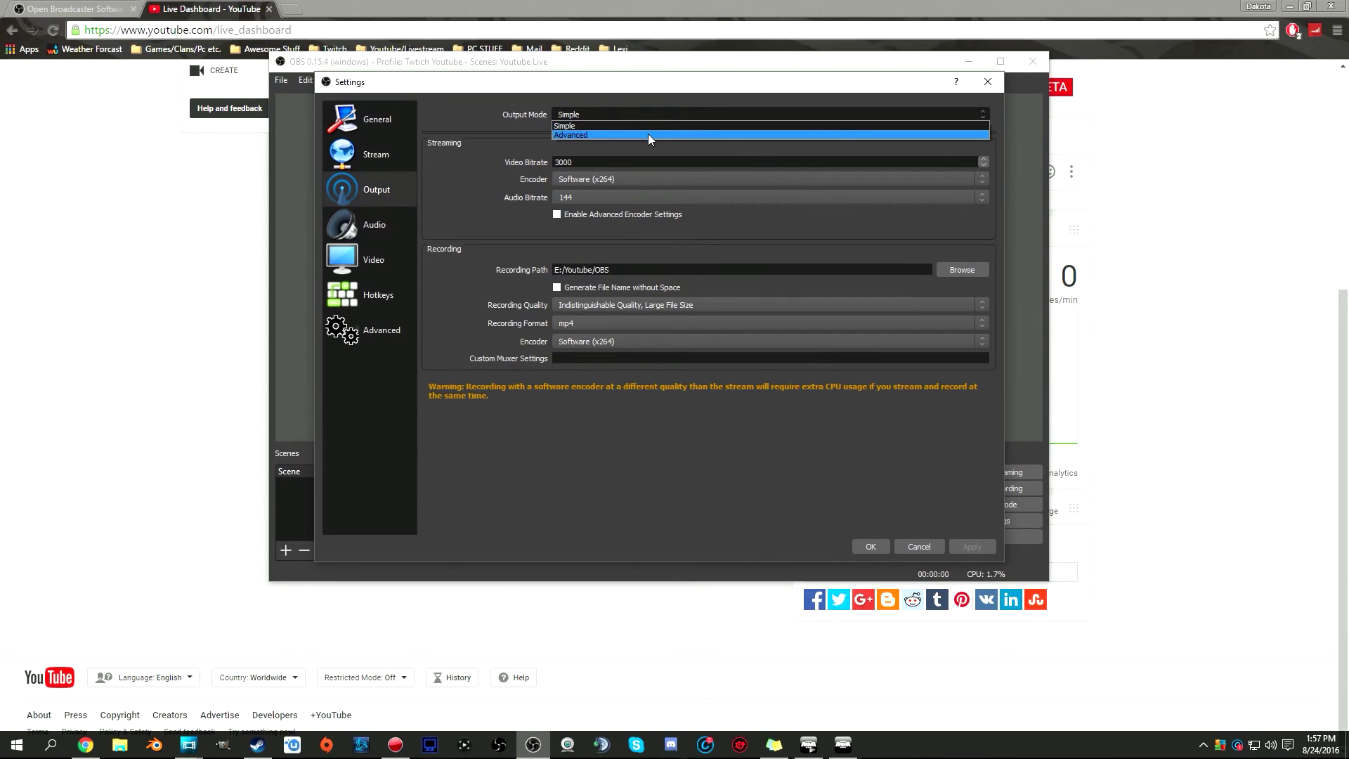
pyautogui.click(648, 135)
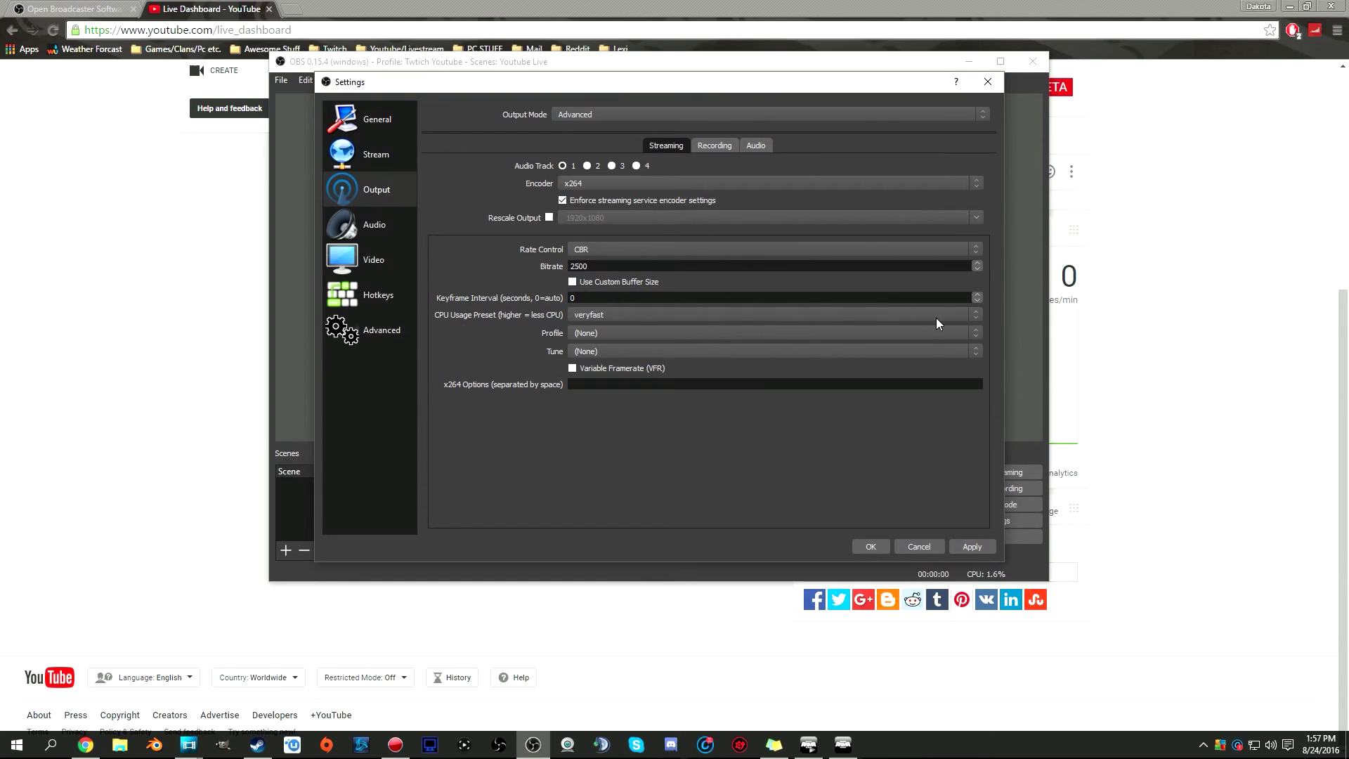
# Step: Review the Advanced Recording, Audio and Streaming tabs, then revert Output Mode to Simple
pyautogui.click(728, 149)
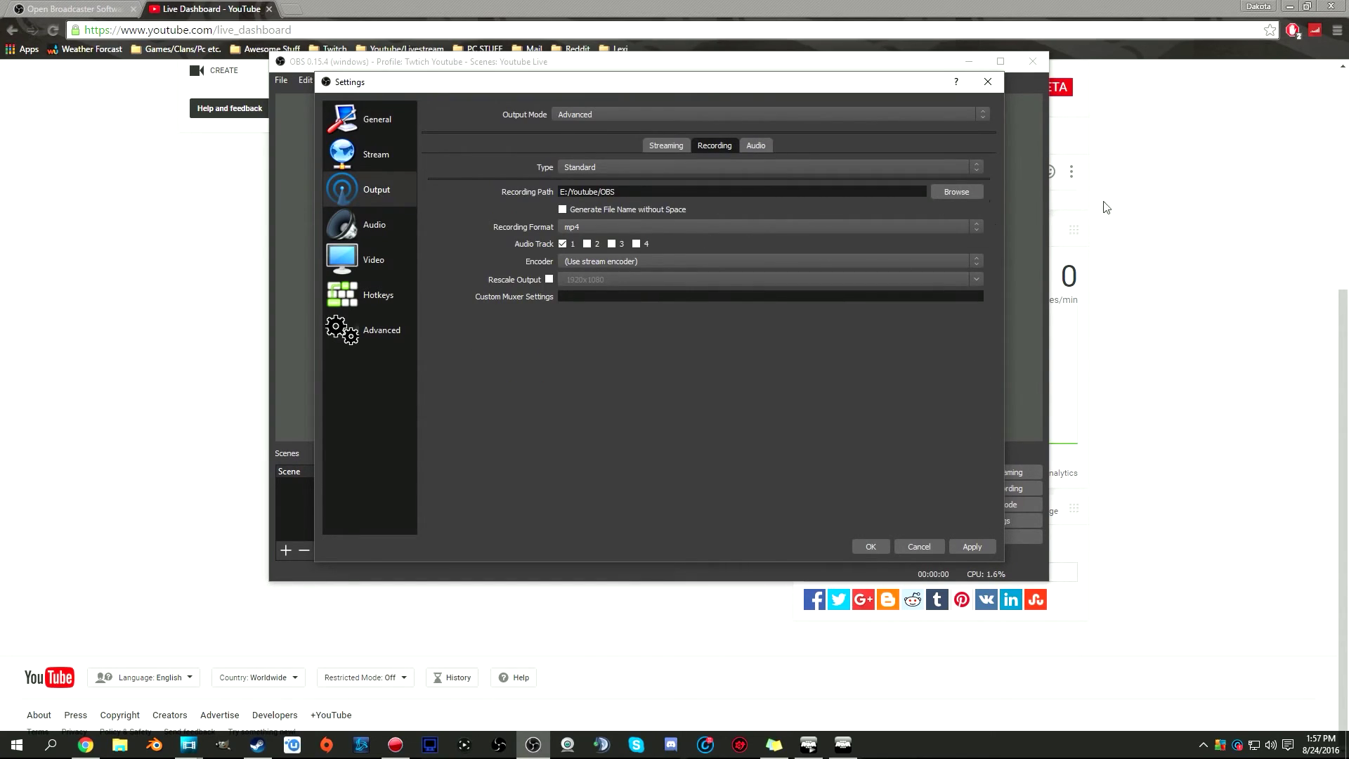
pyautogui.click(749, 144)
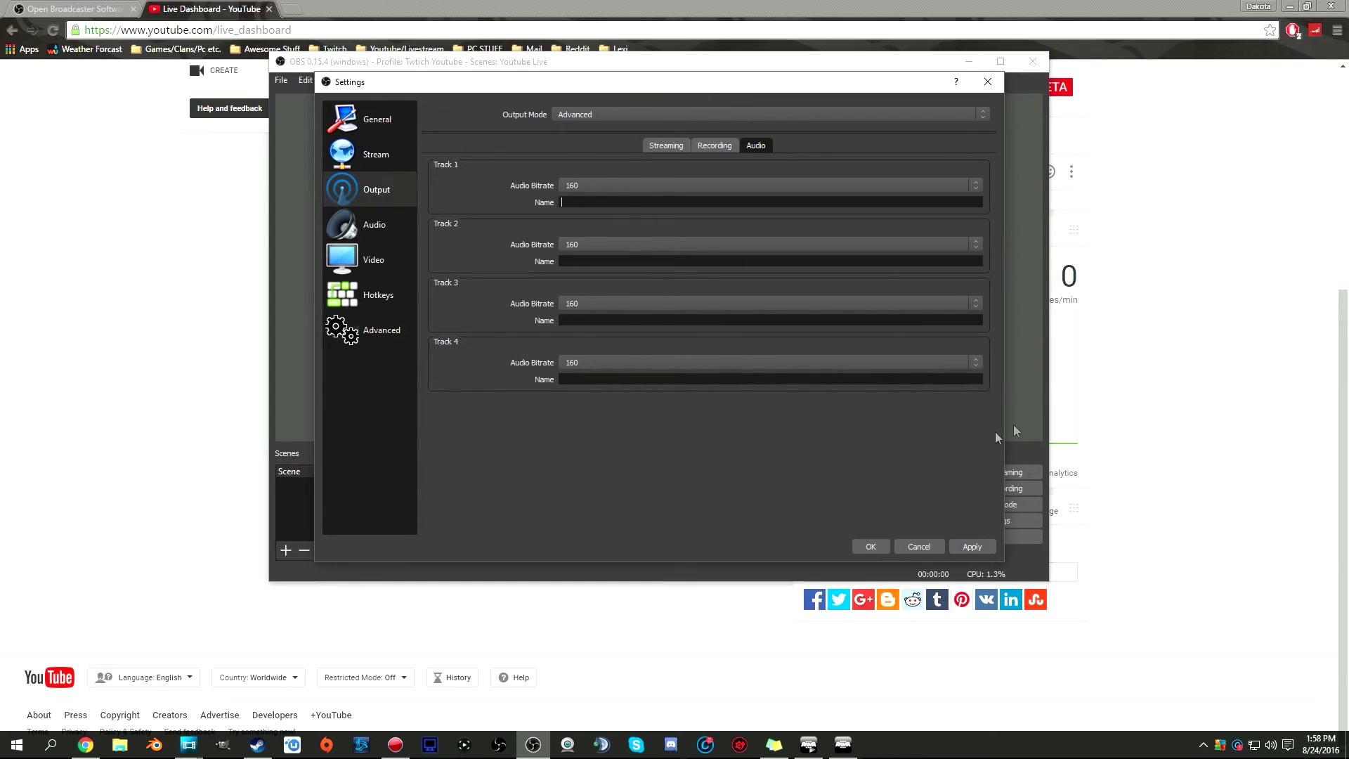
pyautogui.click(667, 146)
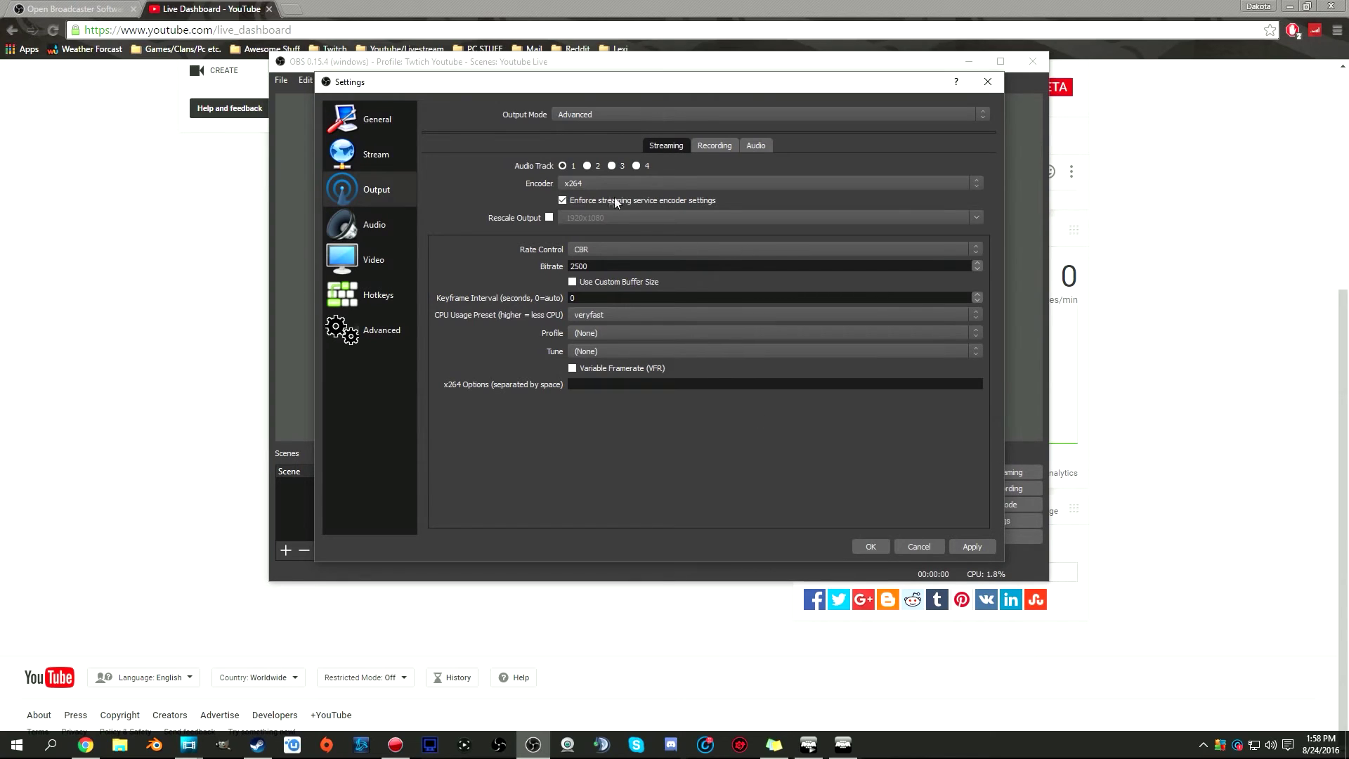
pyautogui.click(632, 116)
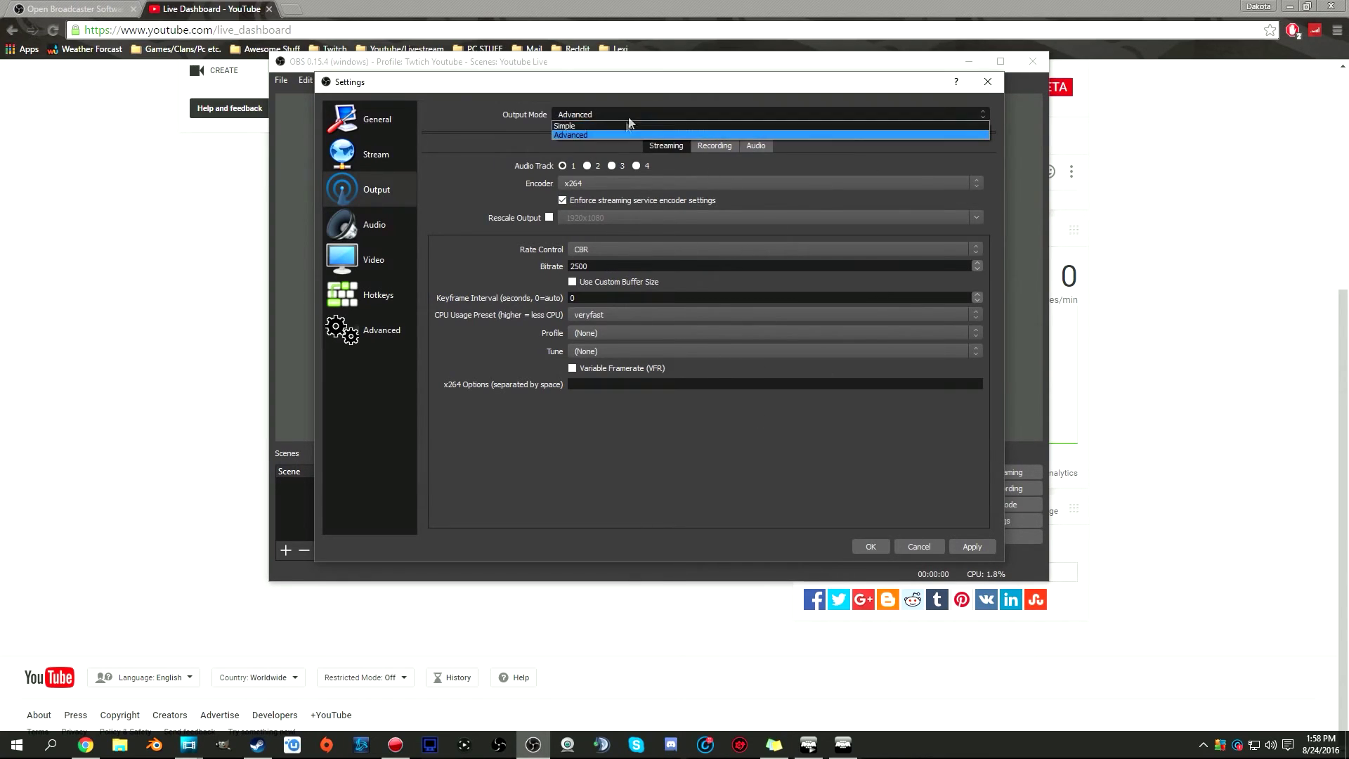
pyautogui.click(632, 128)
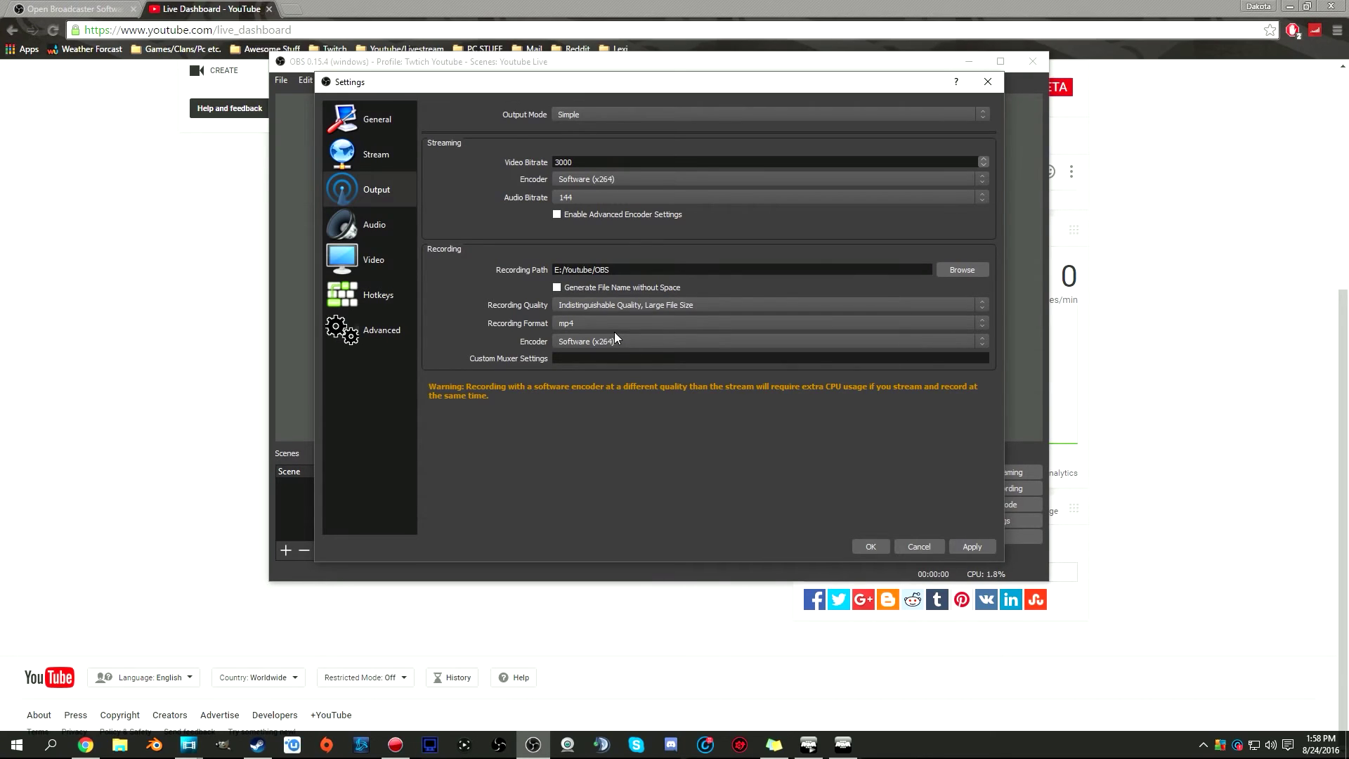
pyautogui.click(345, 49)
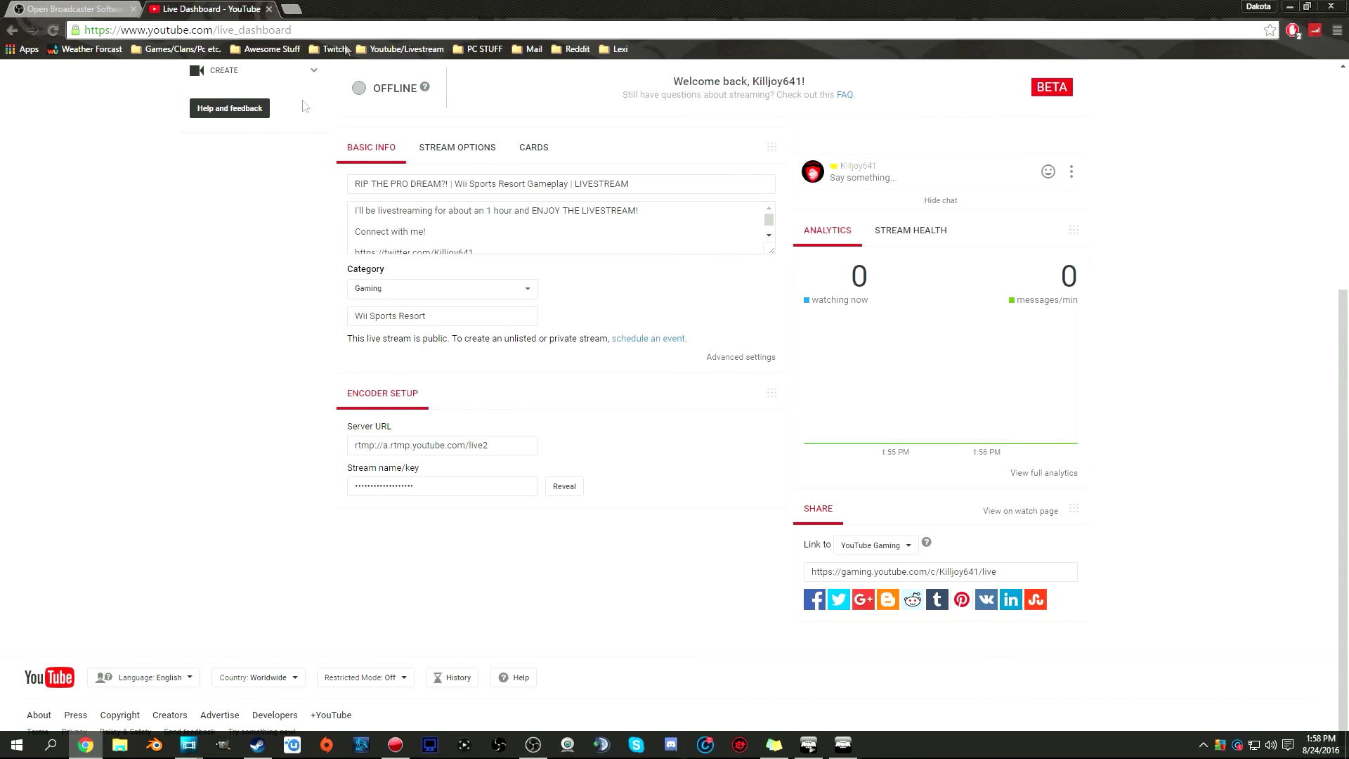
# Step: Open YouTube Help's Live encoder settings, bitrates and resolutions page from the Youtube/Livestream bookmarks
pyautogui.hotkey('ctrl', 't')
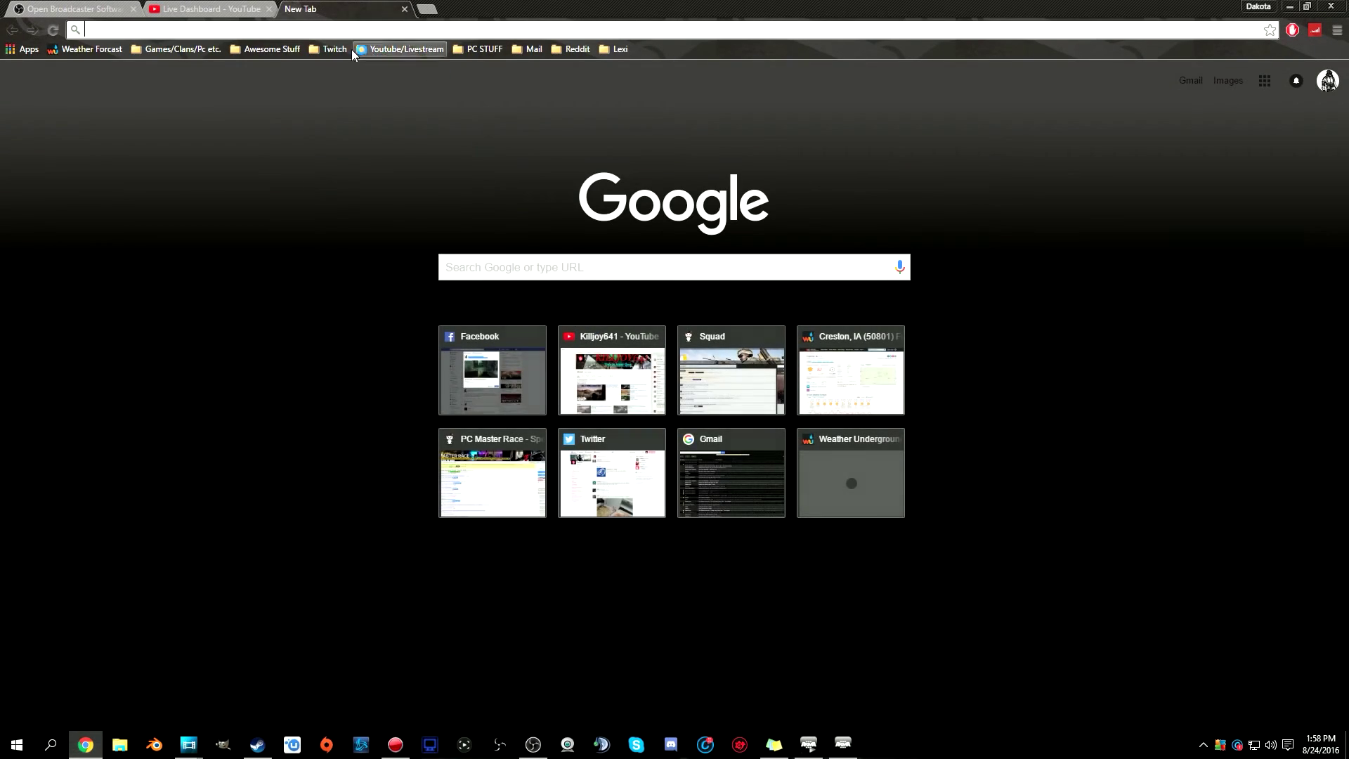
pyautogui.click(394, 49)
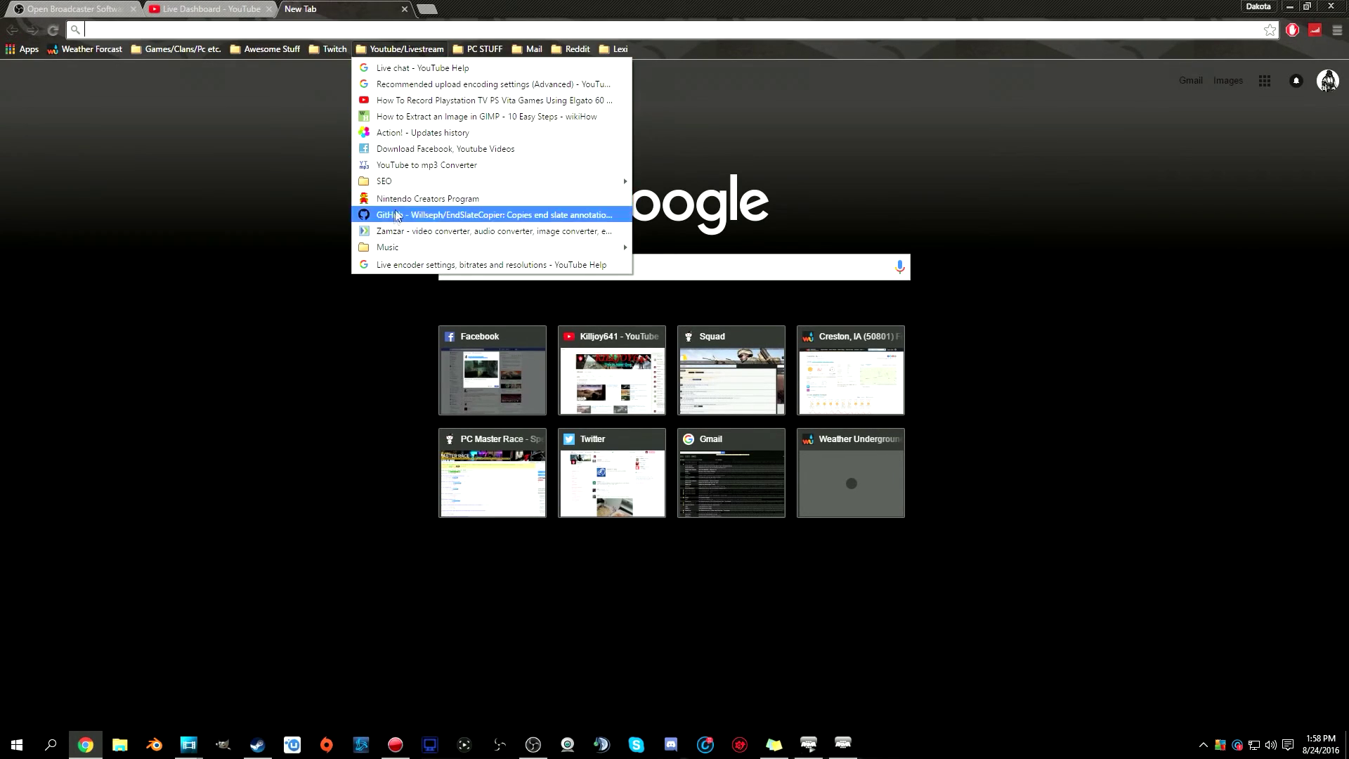
pyautogui.click(398, 265)
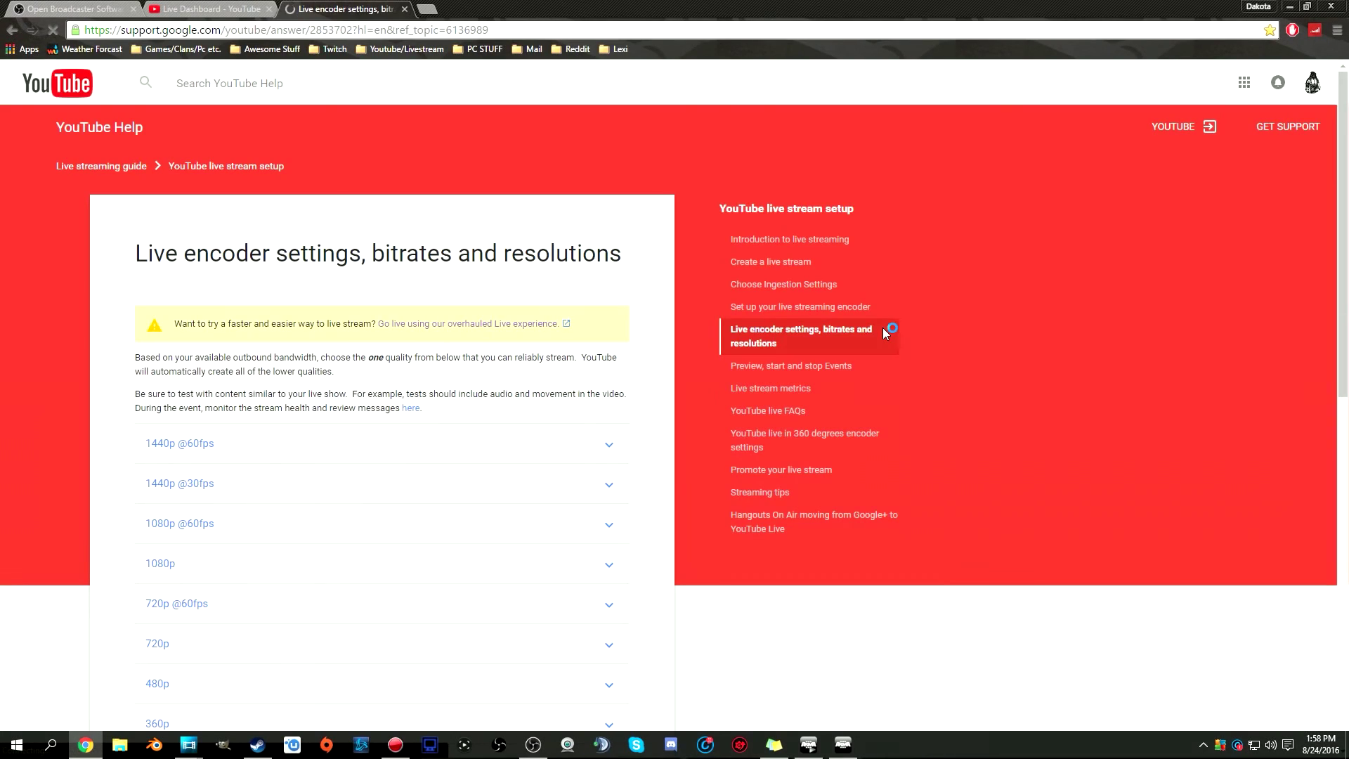
pyautogui.scroll(-3, 469, 404)
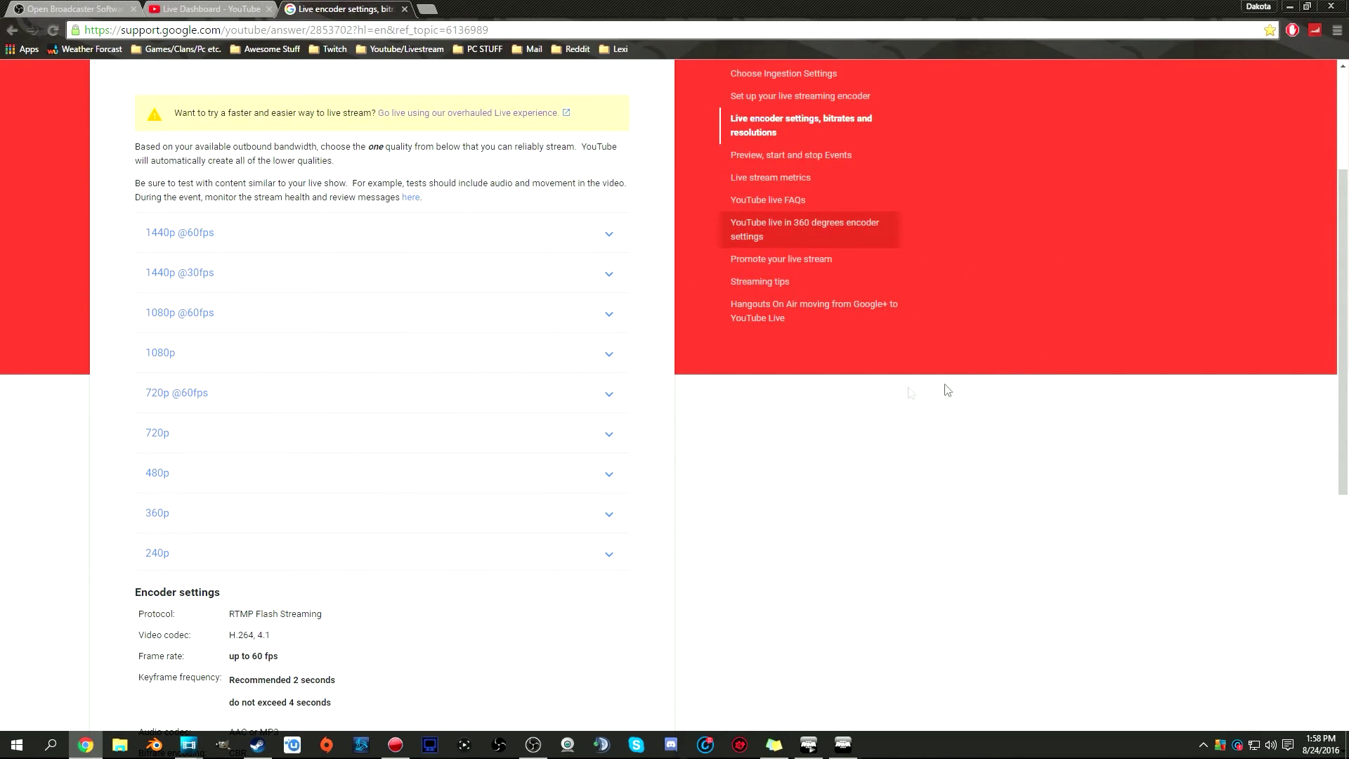
pyautogui.click(271, 351)
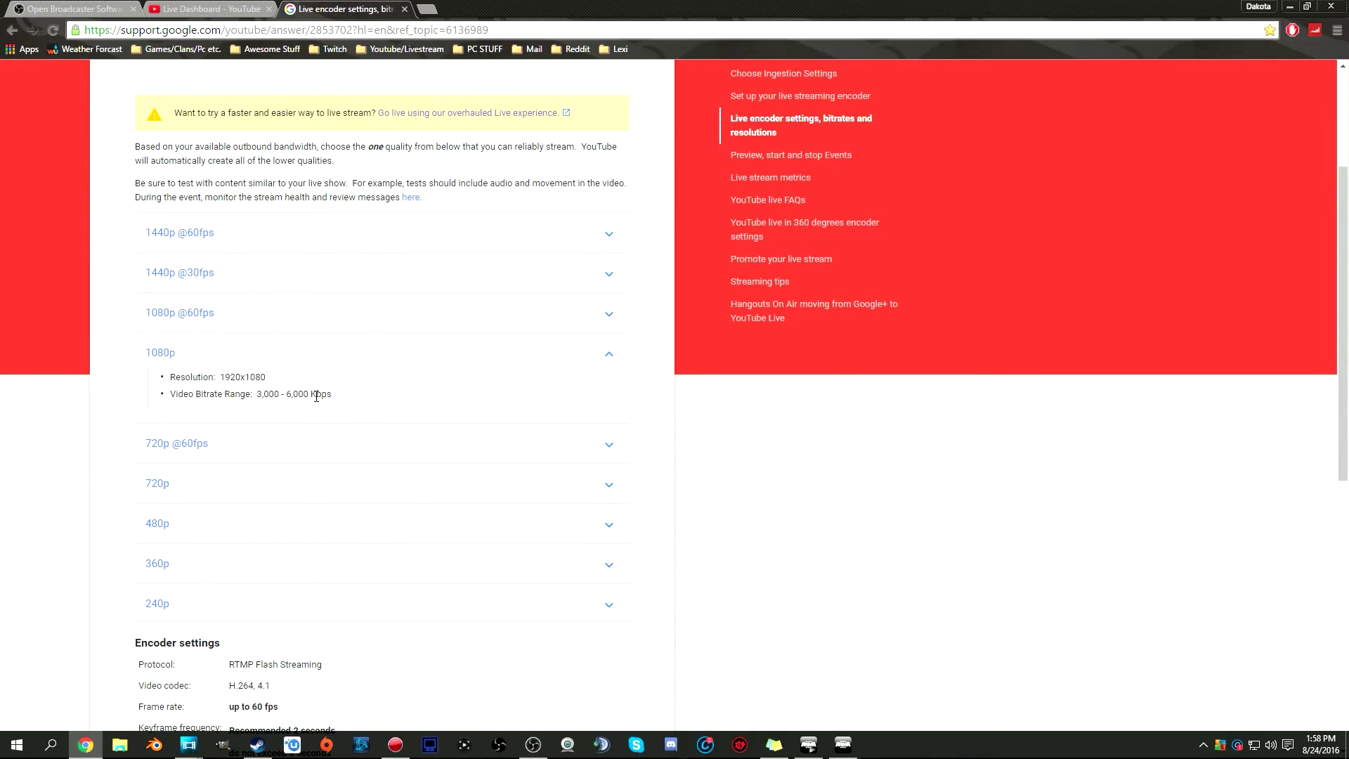
pyautogui.click(264, 313)
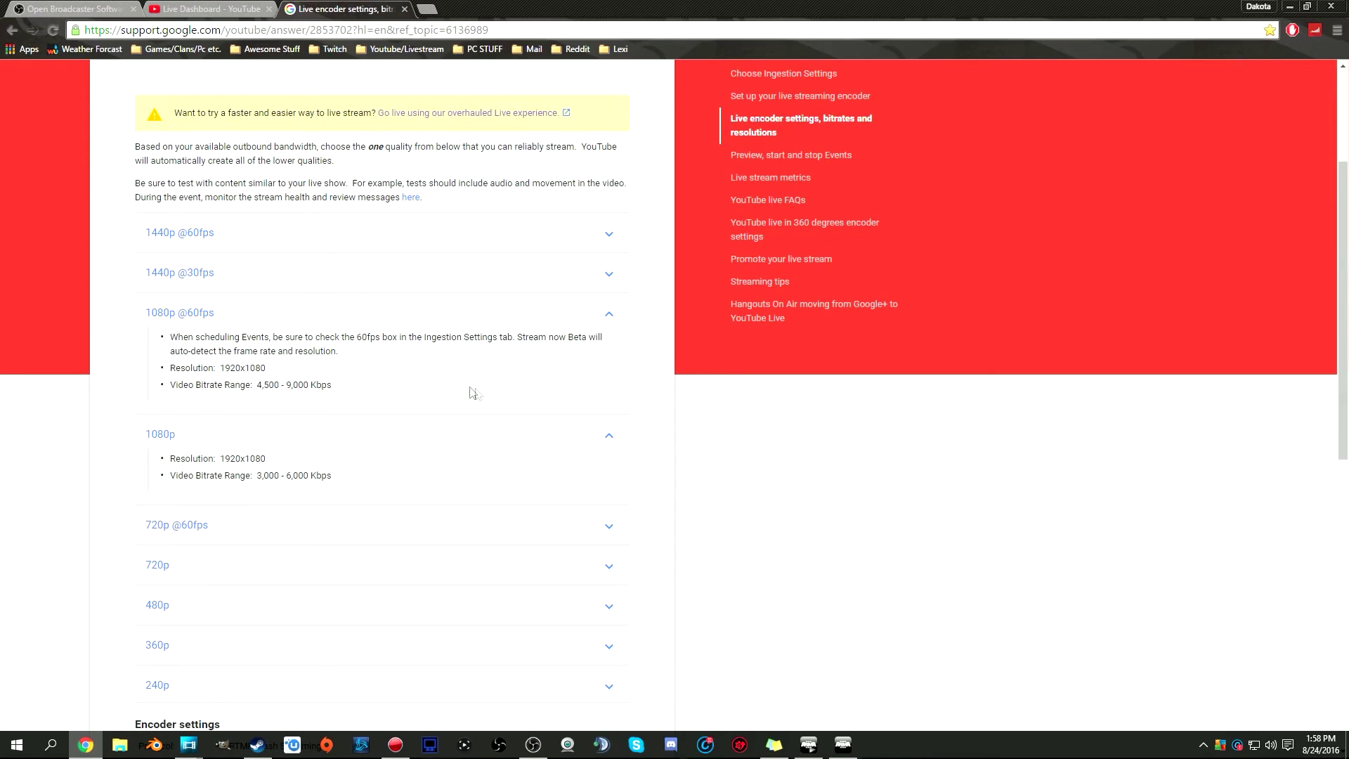
pyautogui.click(195, 540)
pyautogui.scroll(-1, 211, 456)
pyautogui.click(234, 365)
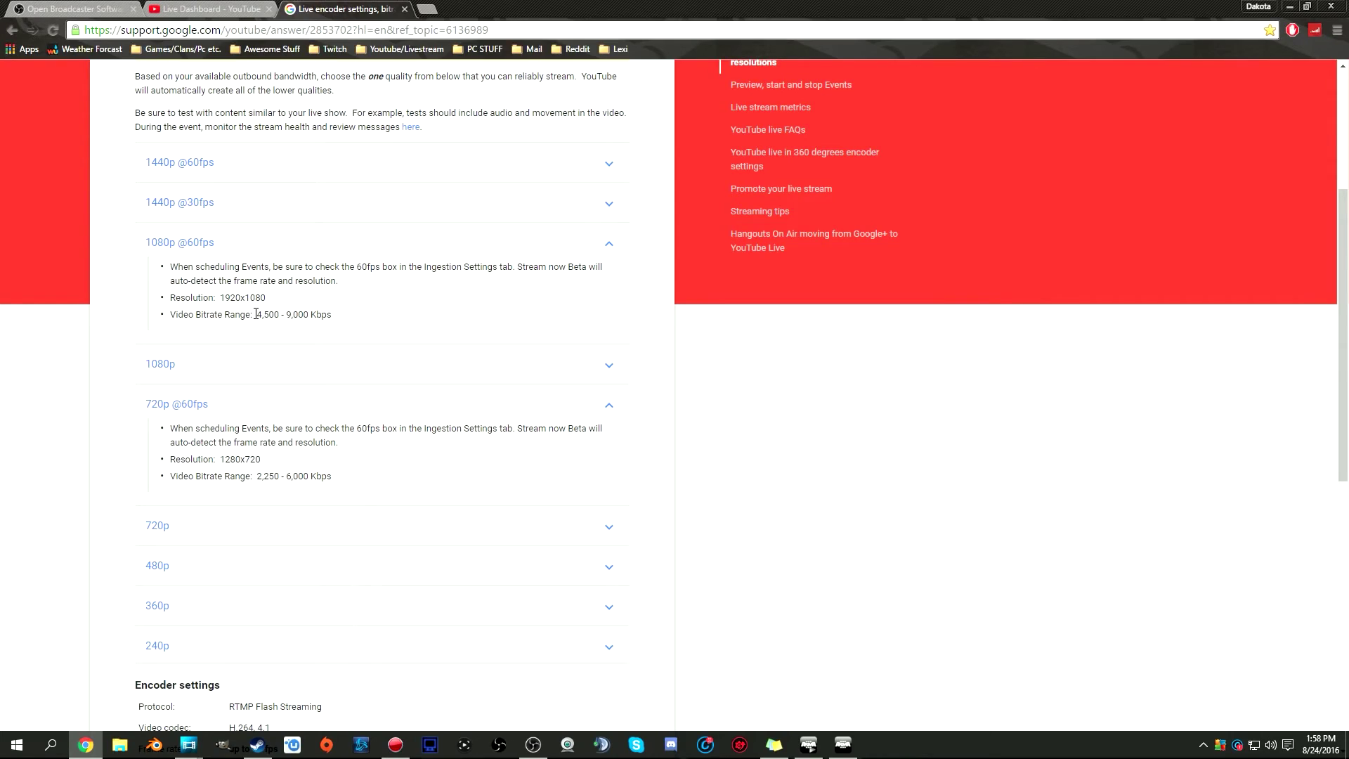
pyautogui.moveTo(256, 314); pyautogui.dragTo(329, 316)
pyautogui.click(472, 361)
pyautogui.scroll(-2, 445, 367)
pyautogui.click(533, 744)
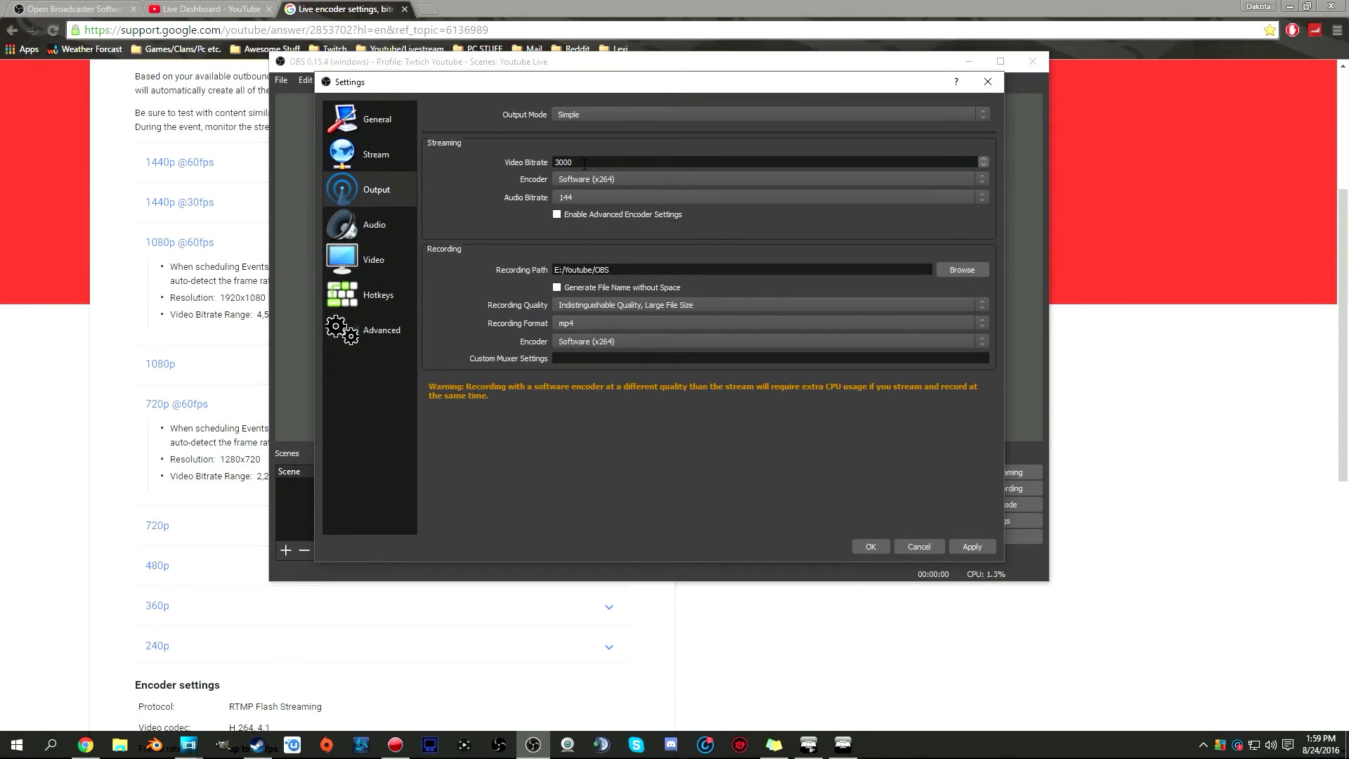
# Step: Change the video bitrate from 3000 to 4500 and set audio bitrate to 128
pyautogui.moveTo(583, 164); pyautogui.dragTo(475, 161)
pyautogui.press('BackSpace')
pyautogui.write('4500')
pyautogui.click(575, 197)
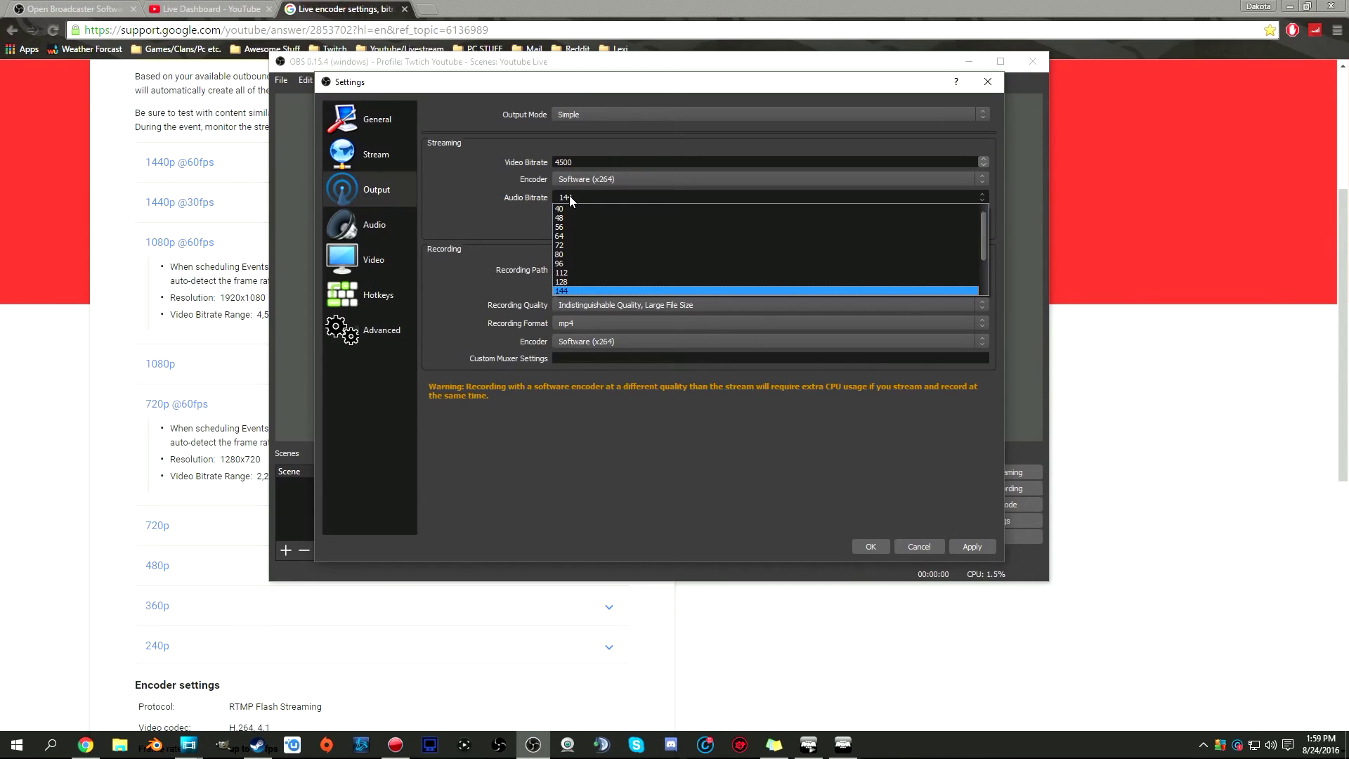
pyautogui.click(570, 281)
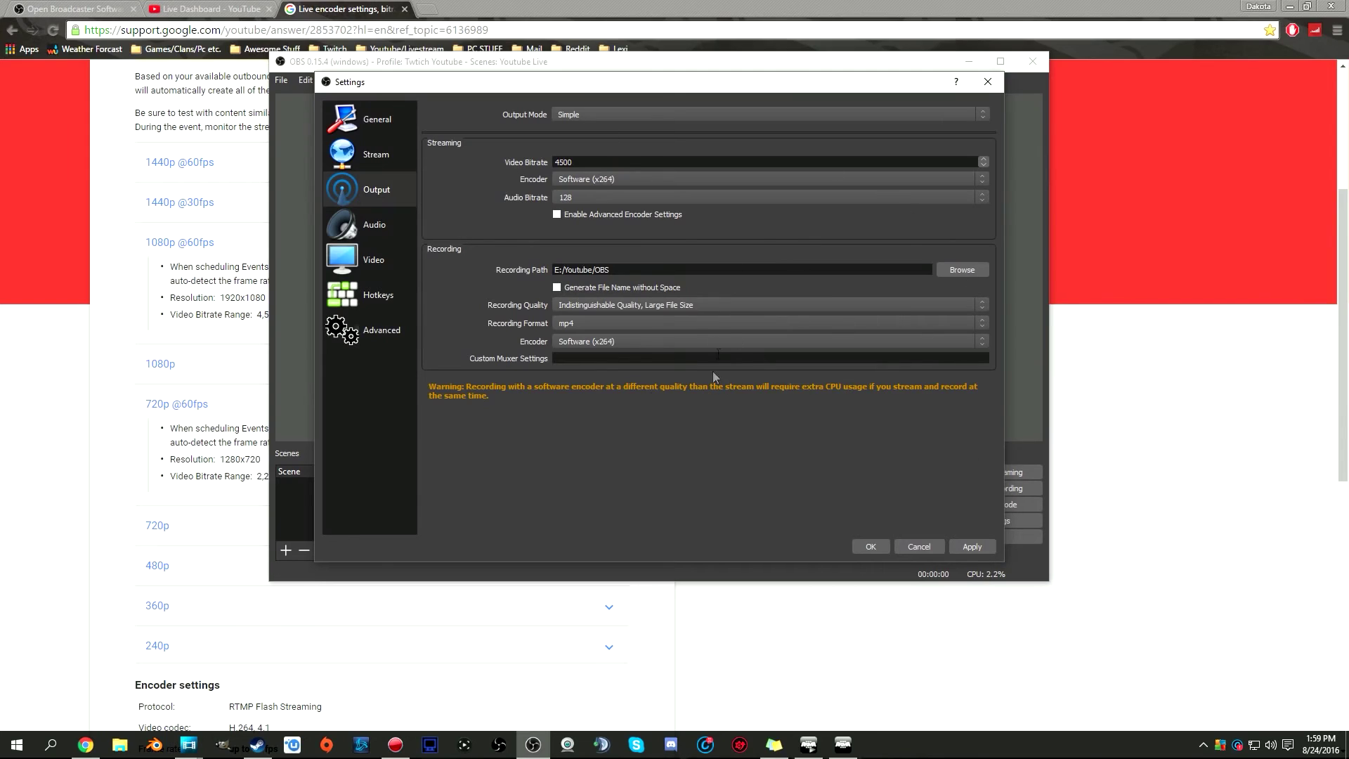
pyautogui.click(562, 304)
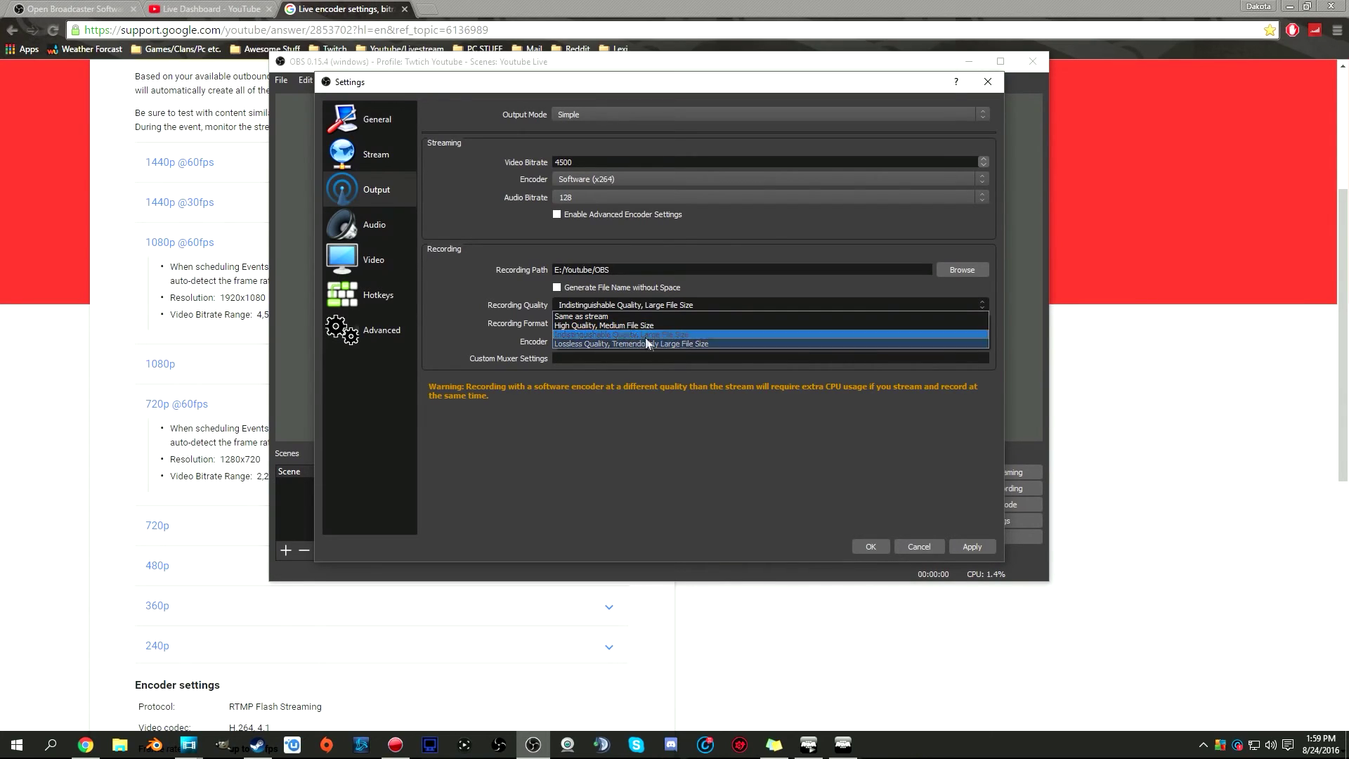
# Step: Keep recording quality at Indistinguishable Quality and encoder Software (x264), then apply the output settings
pyautogui.click(766, 455)
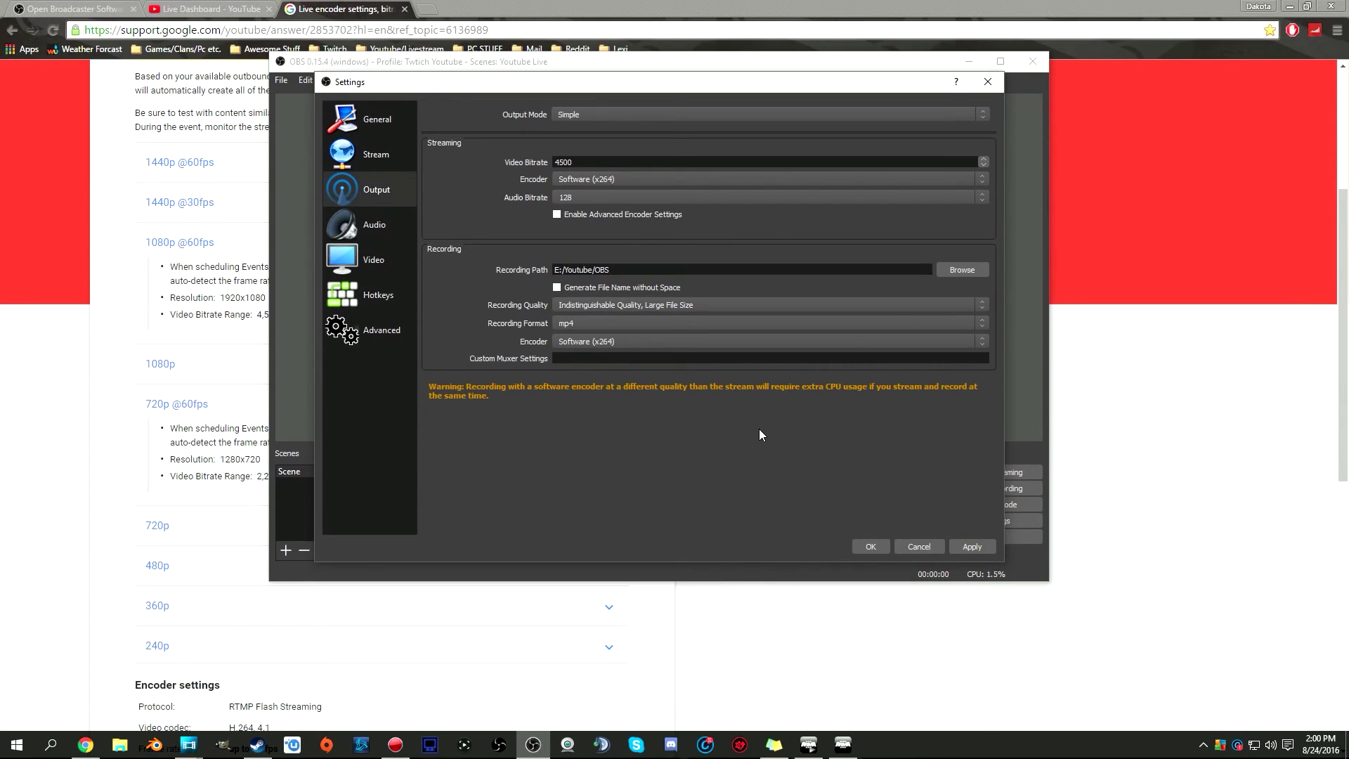
pyautogui.click(677, 306)
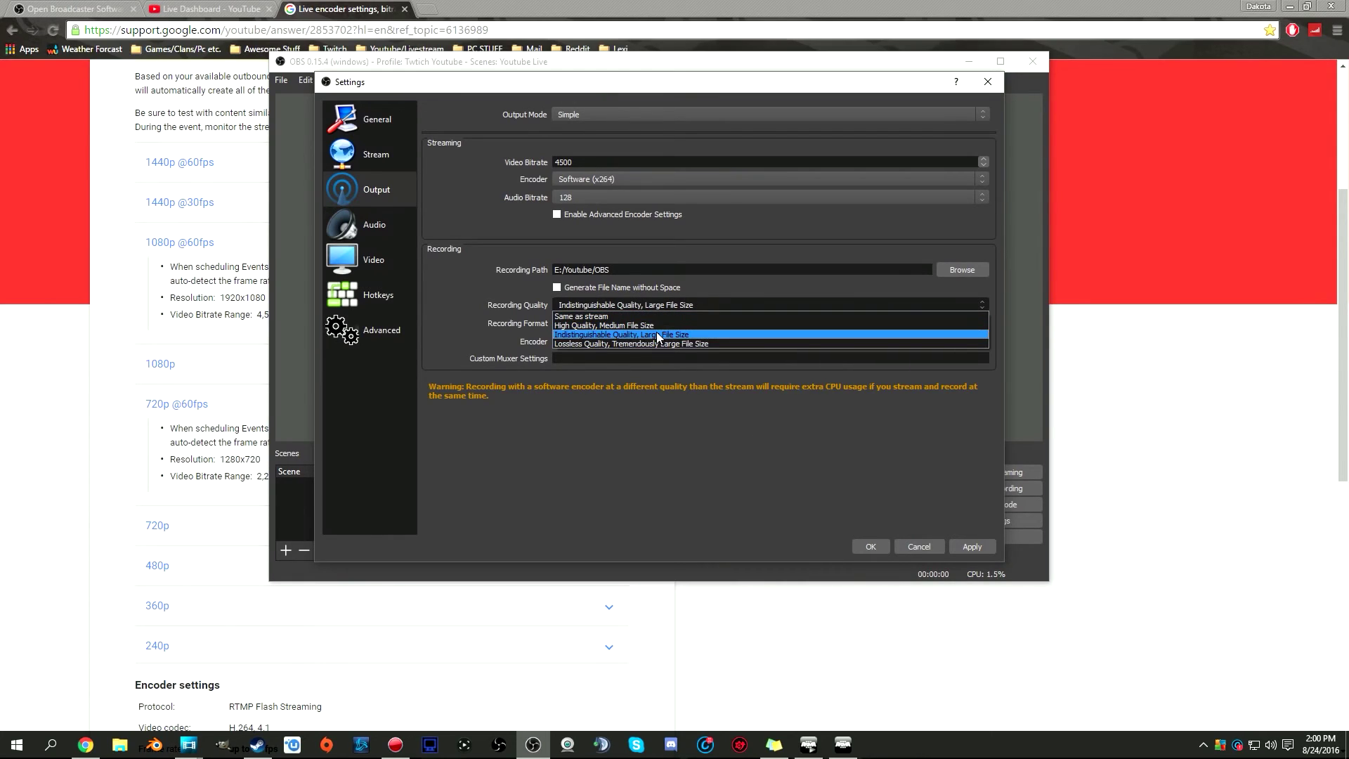
pyautogui.click(738, 397)
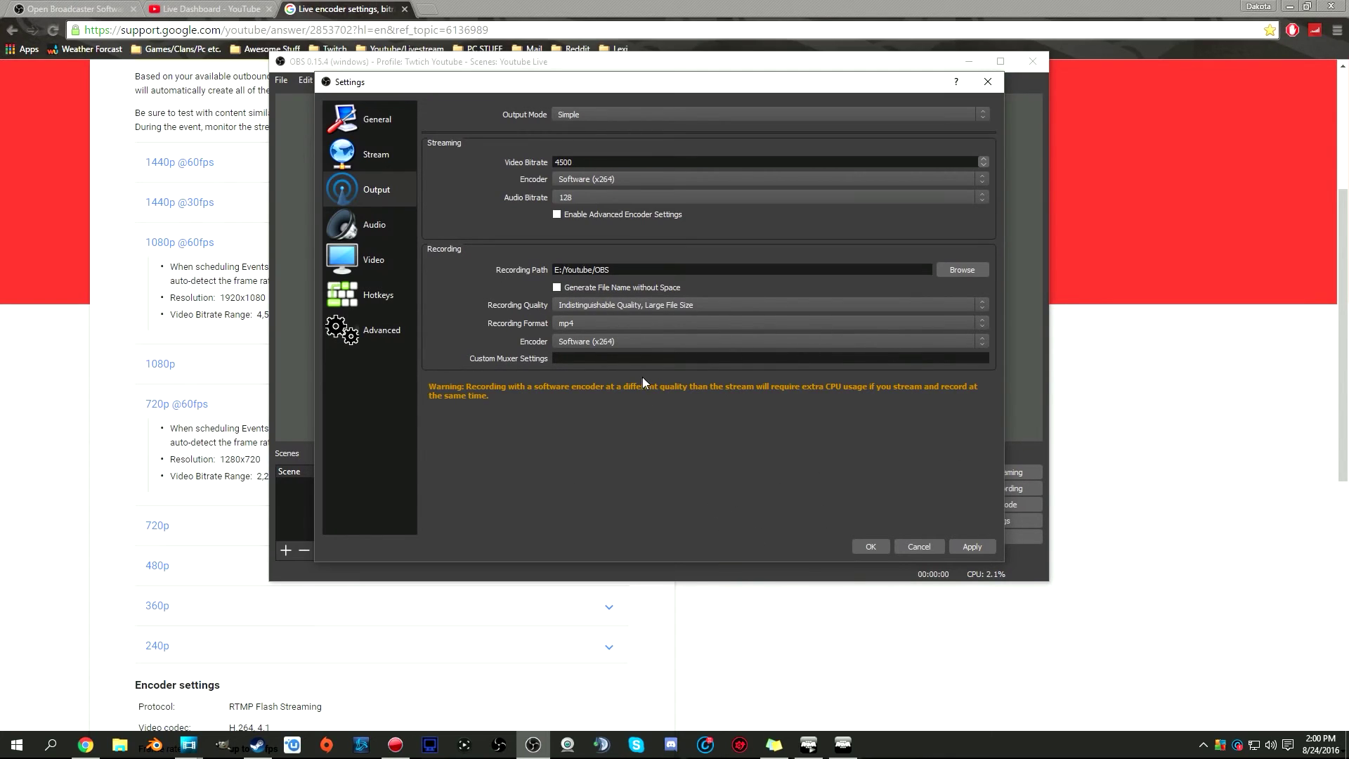
pyautogui.click(621, 337)
pyautogui.click(618, 339)
pyautogui.click(974, 548)
# Step: On the Audio page, keep the sample rate at 44.1khz and channels on Stereo
pyautogui.click(379, 223)
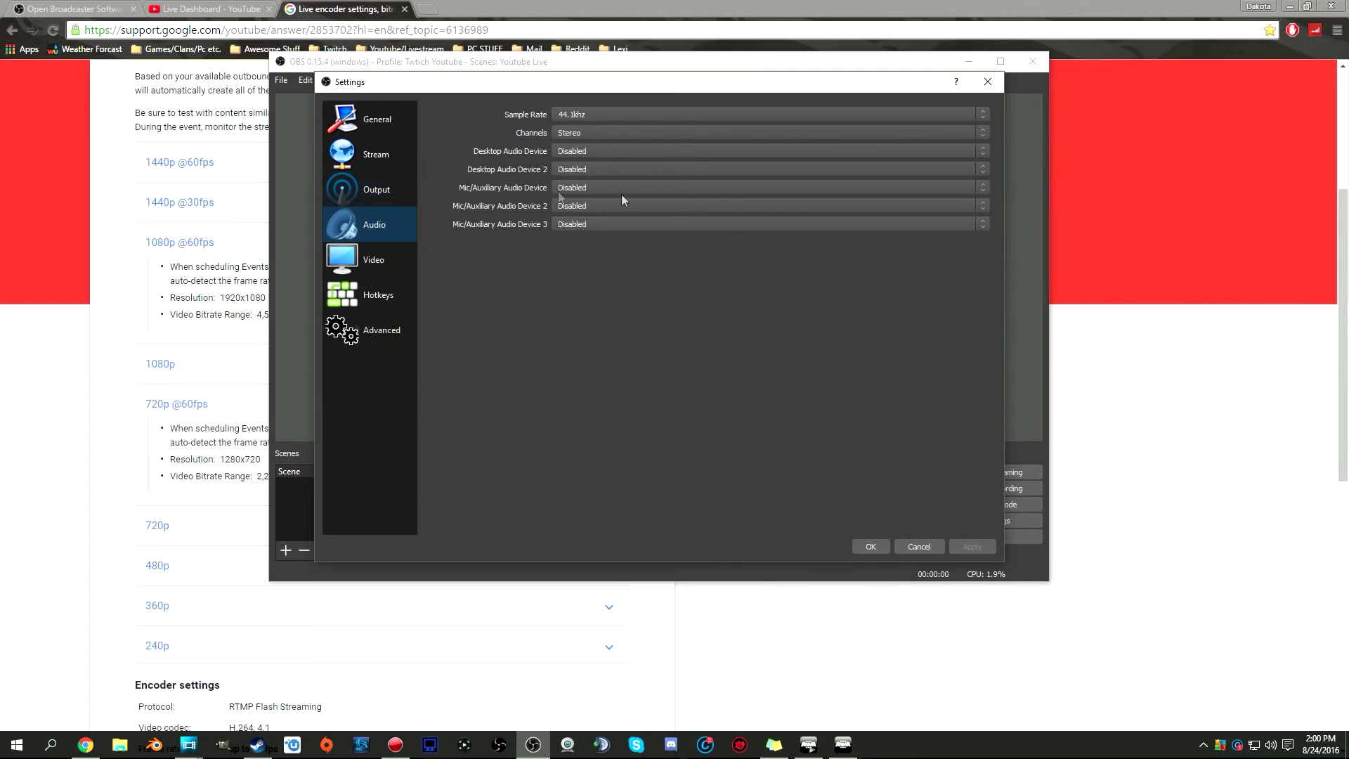
pyautogui.click(618, 114)
pyautogui.click(619, 113)
pyautogui.click(613, 132)
pyautogui.click(582, 152)
# Step: Use Turtle Beach PX22 speakers for desktop audio and its microphone for mic input, then apply
pyautogui.click(576, 150)
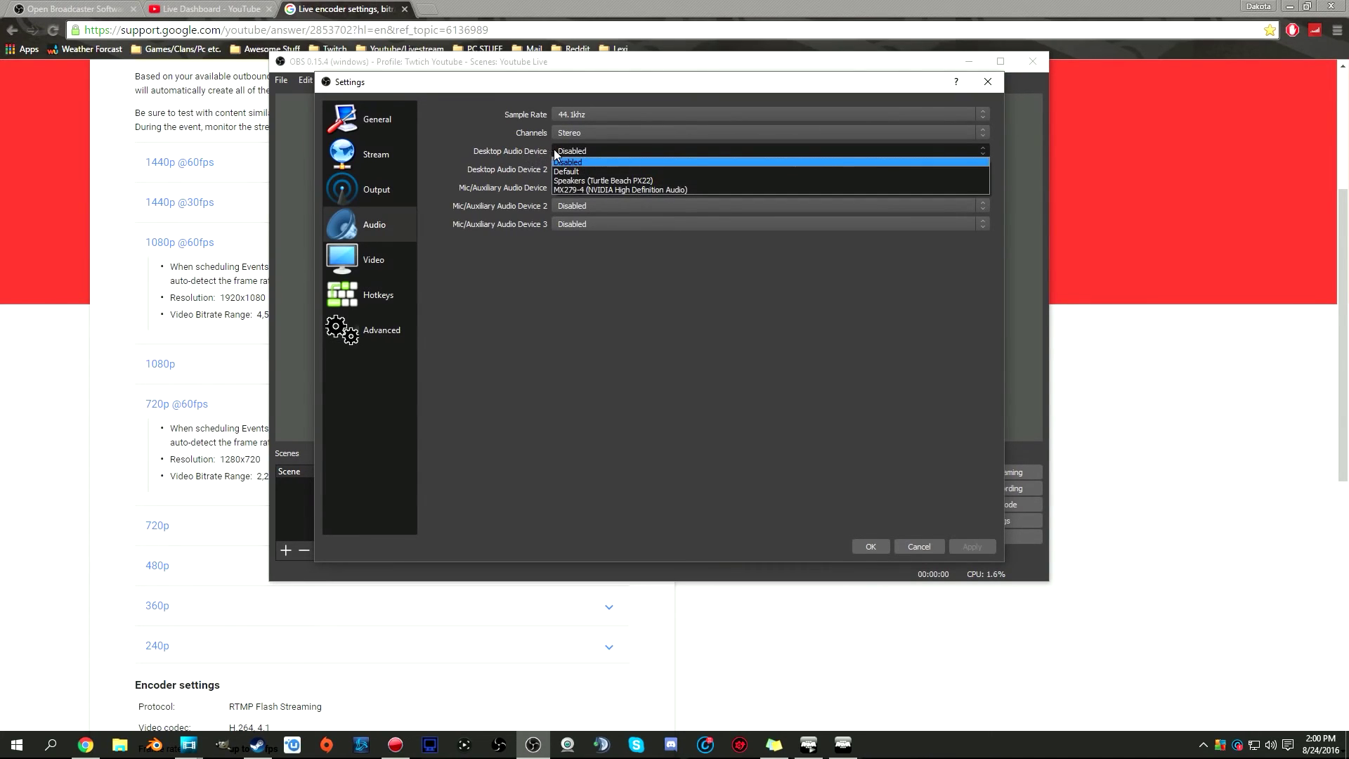
pyautogui.click(628, 181)
pyautogui.click(604, 185)
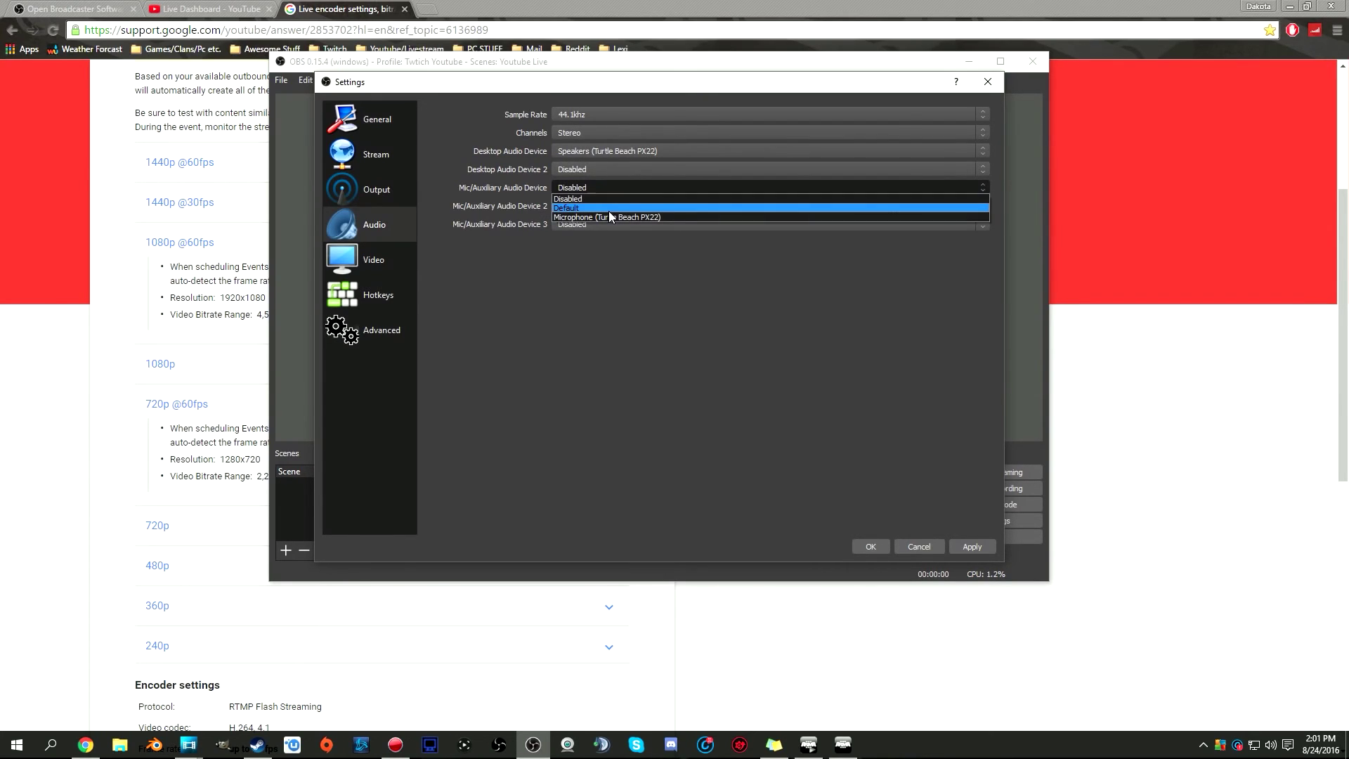
pyautogui.click(609, 218)
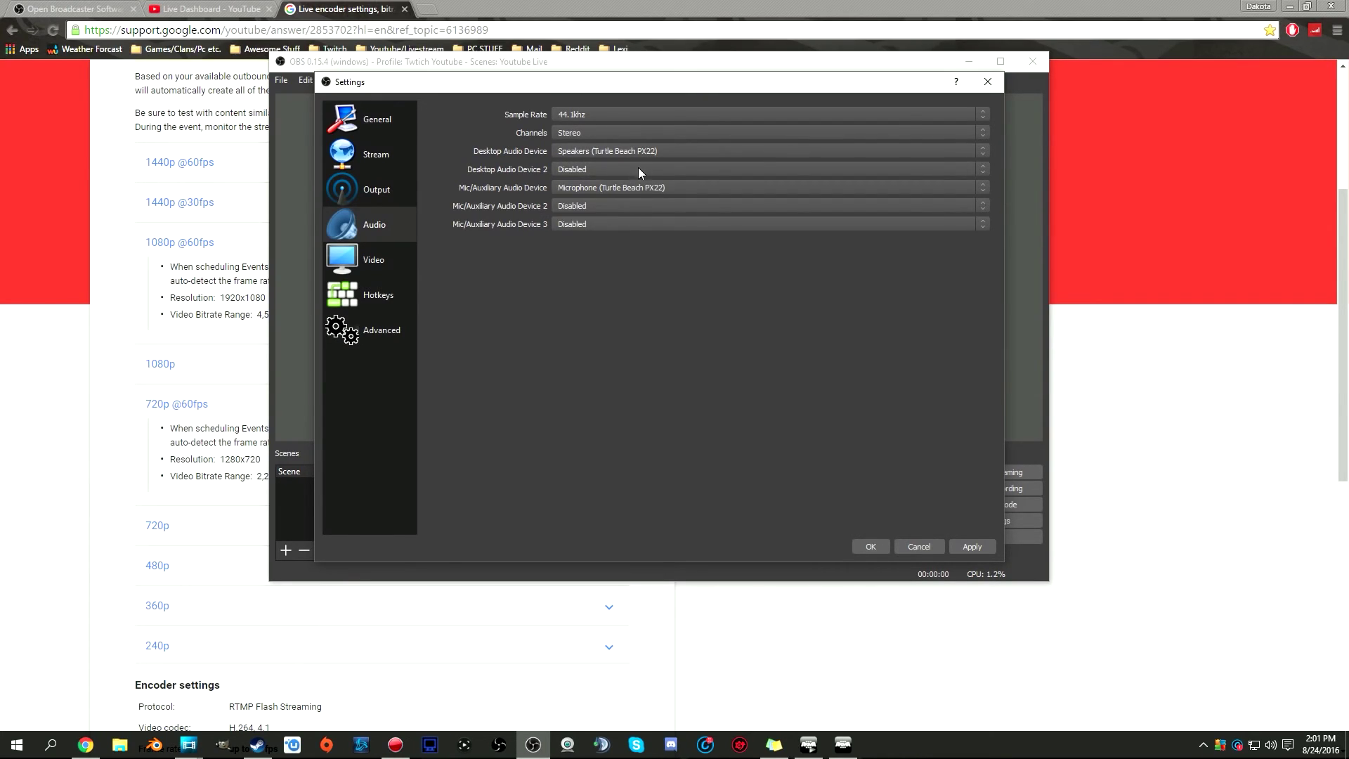
pyautogui.click(967, 544)
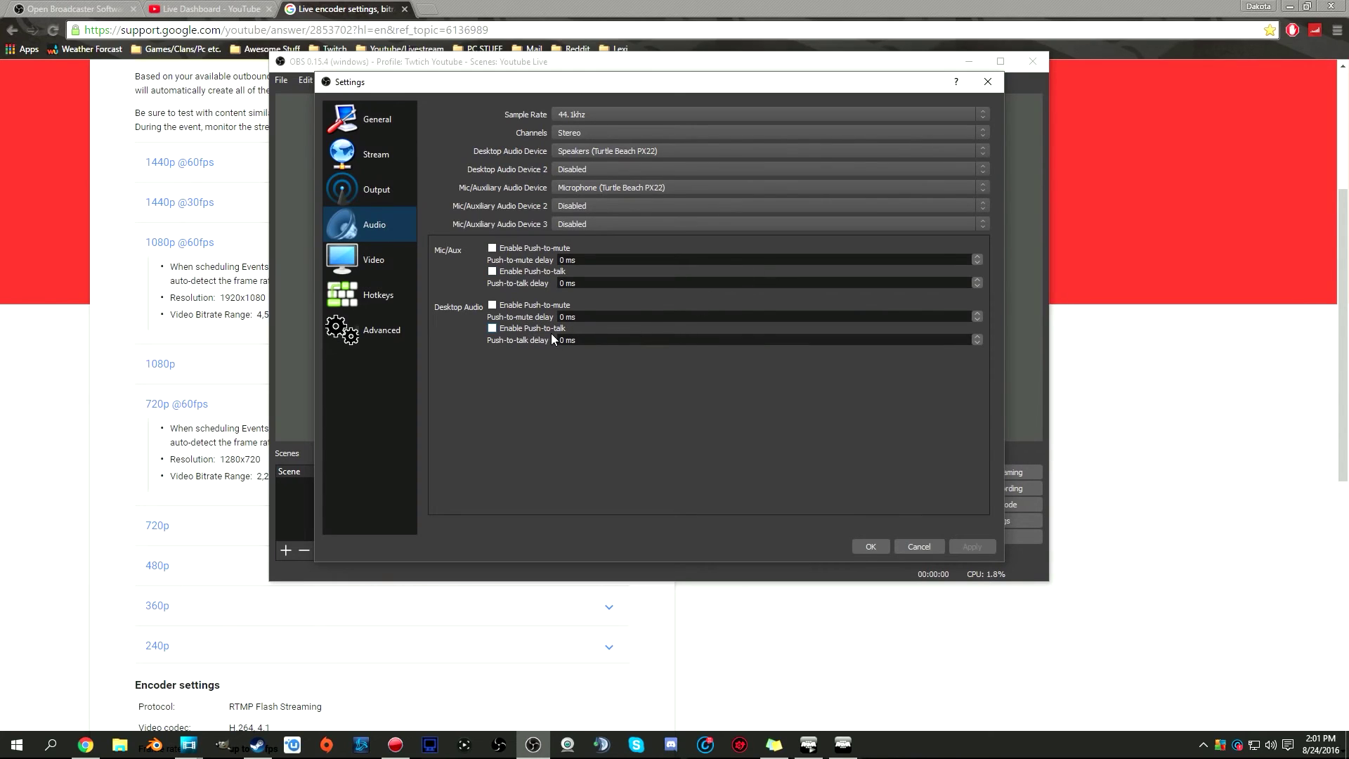
pyautogui.click(402, 267)
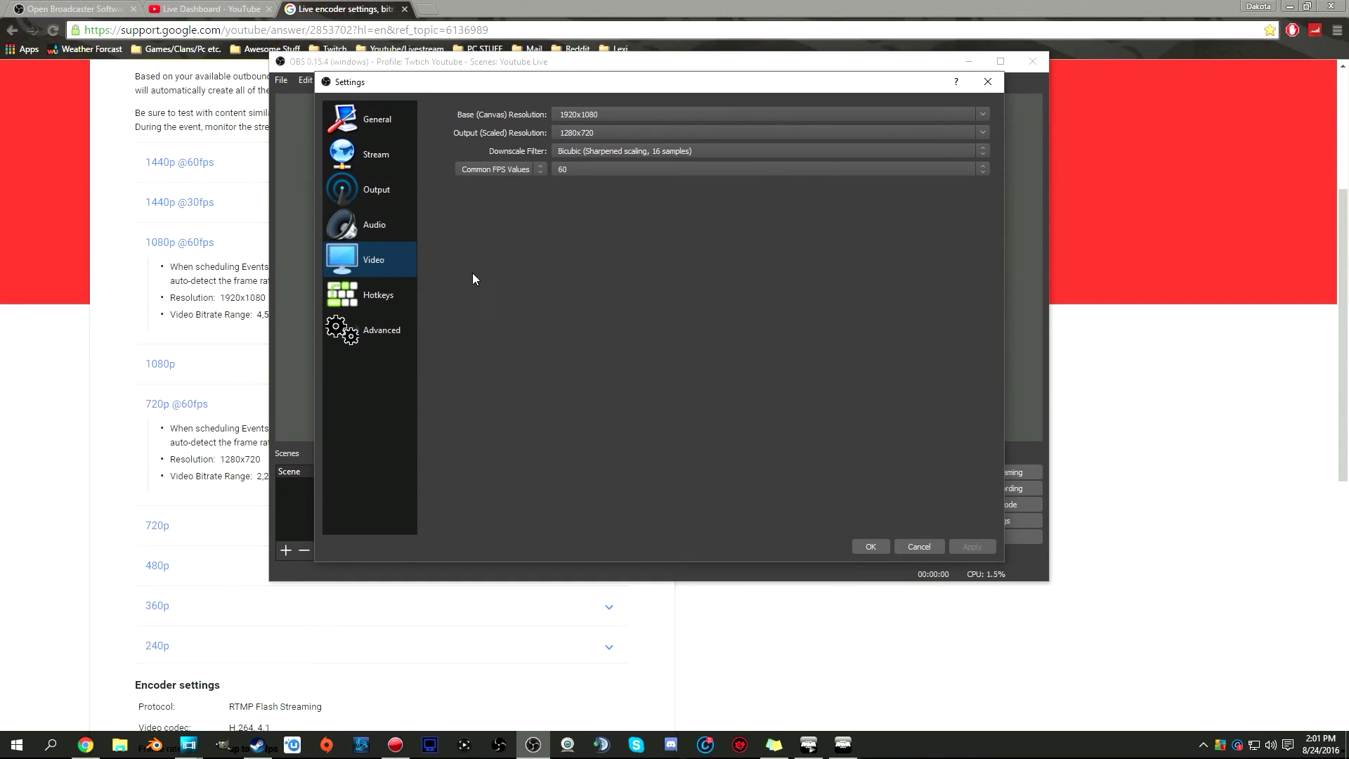
pyautogui.click(406, 222)
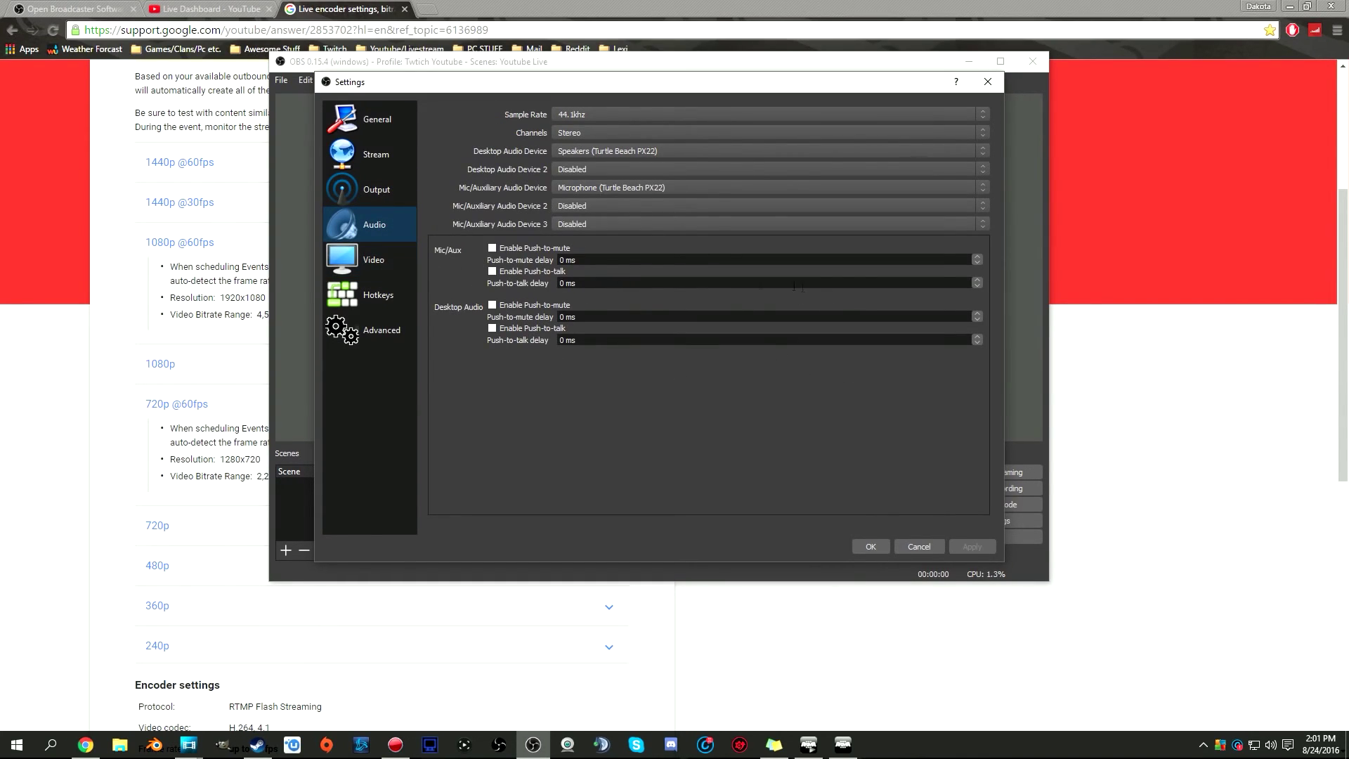
pyautogui.click(325, 267)
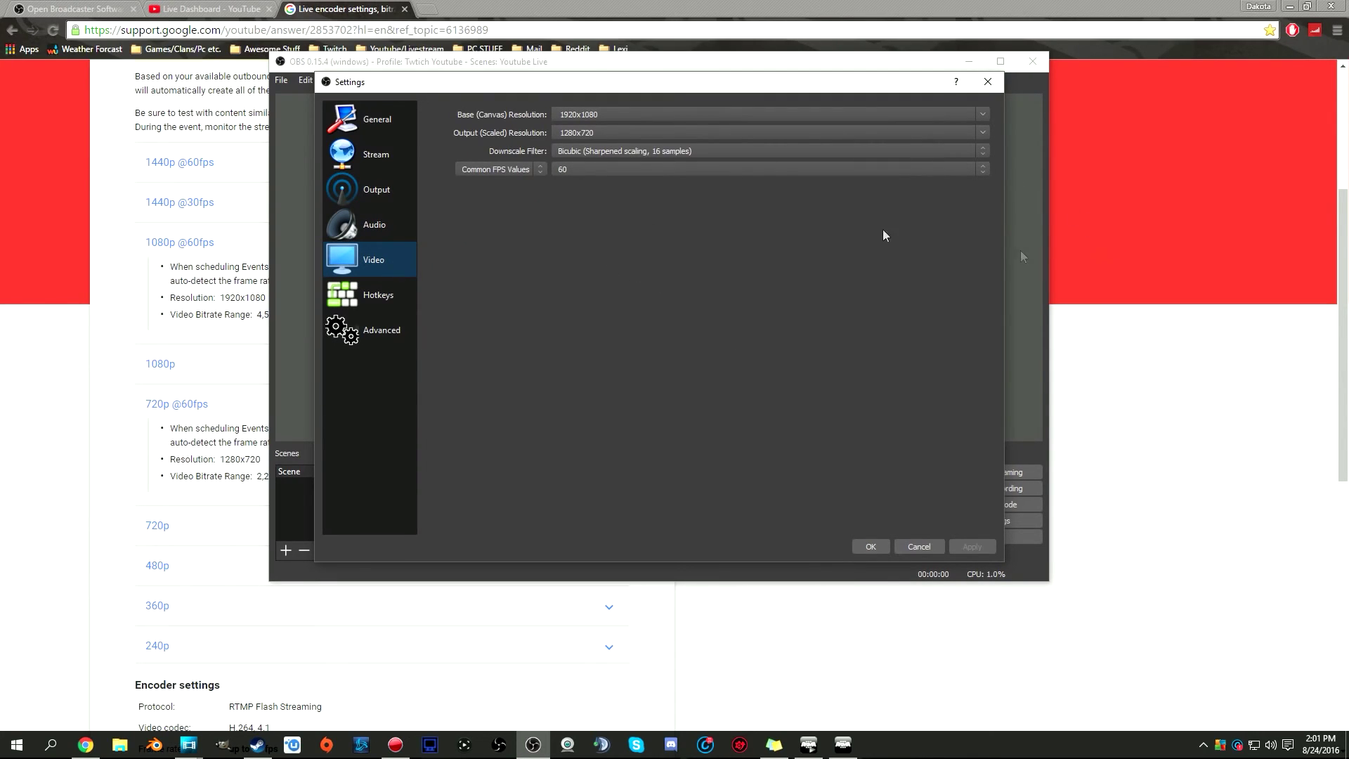
pyautogui.click(616, 135)
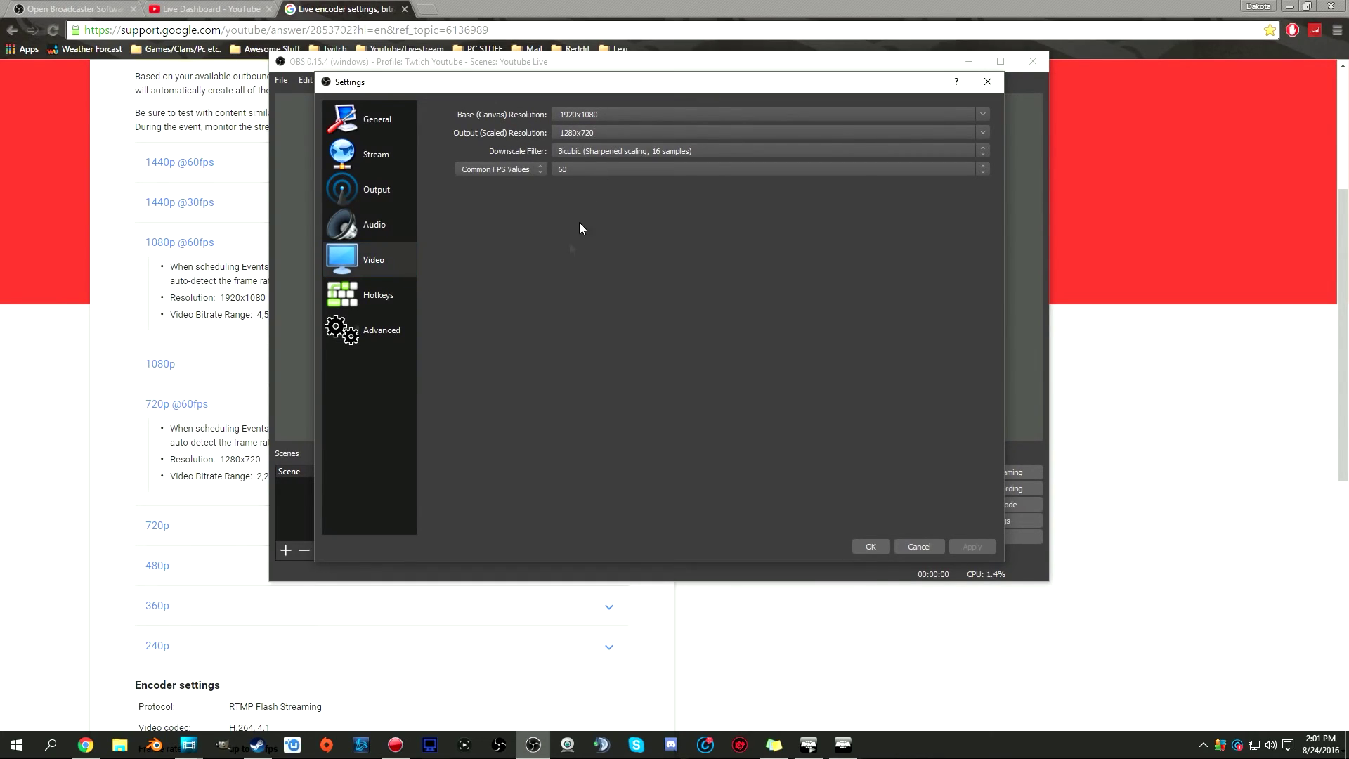
pyautogui.click(981, 132)
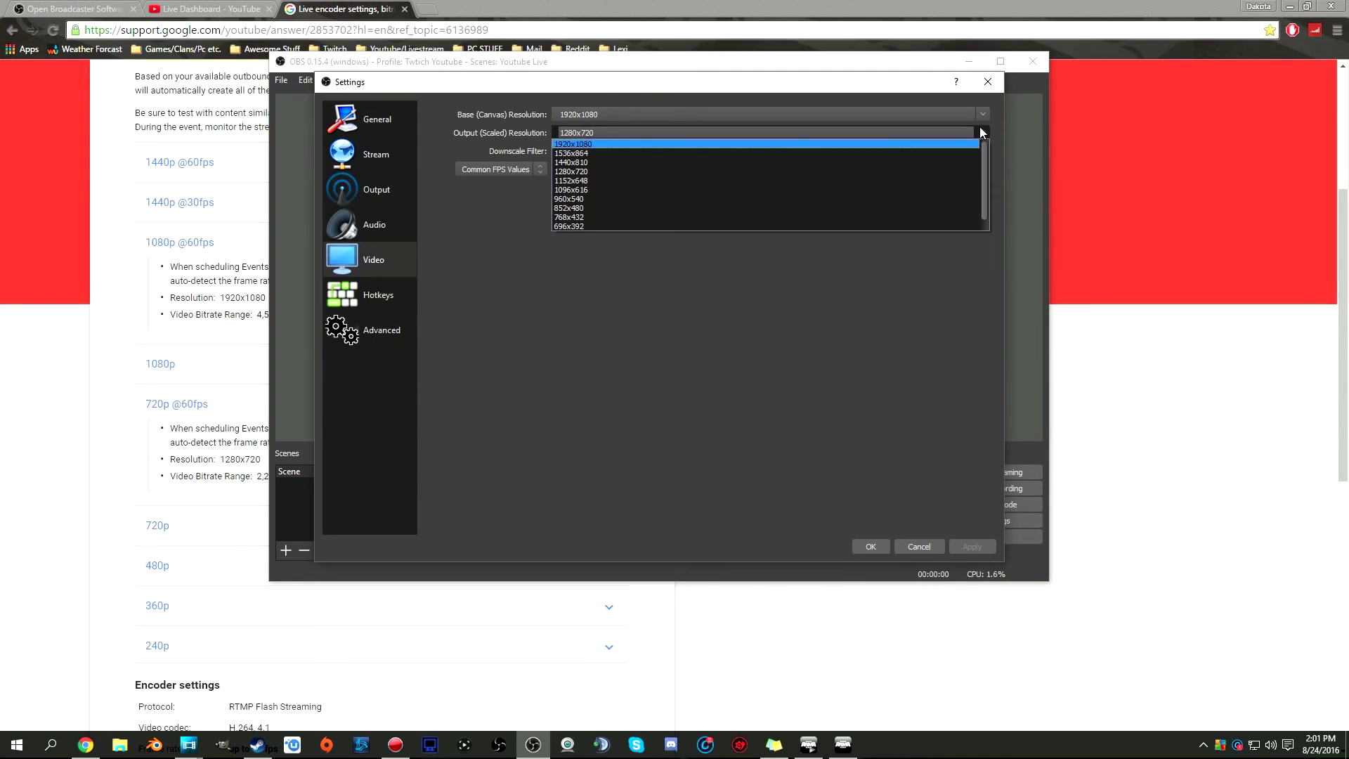
pyautogui.click(980, 132)
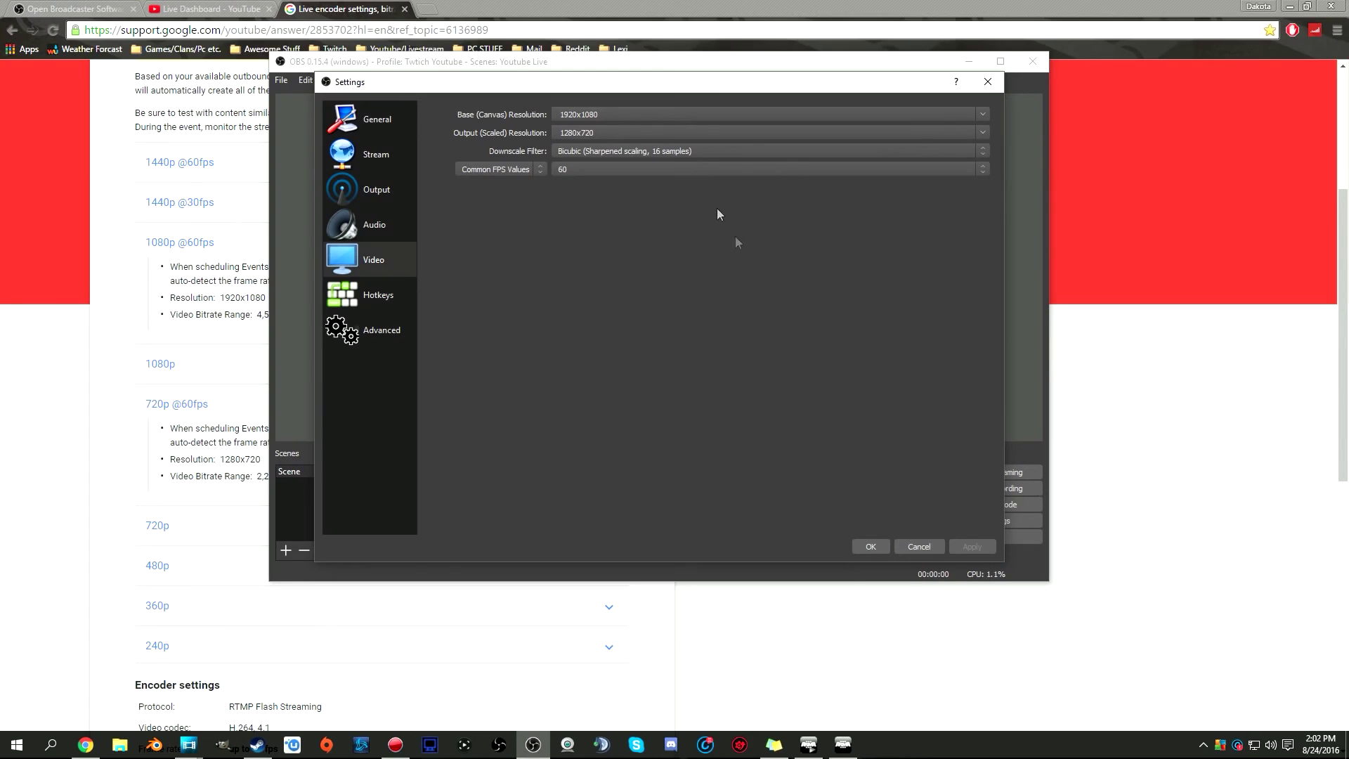
pyautogui.click(658, 151)
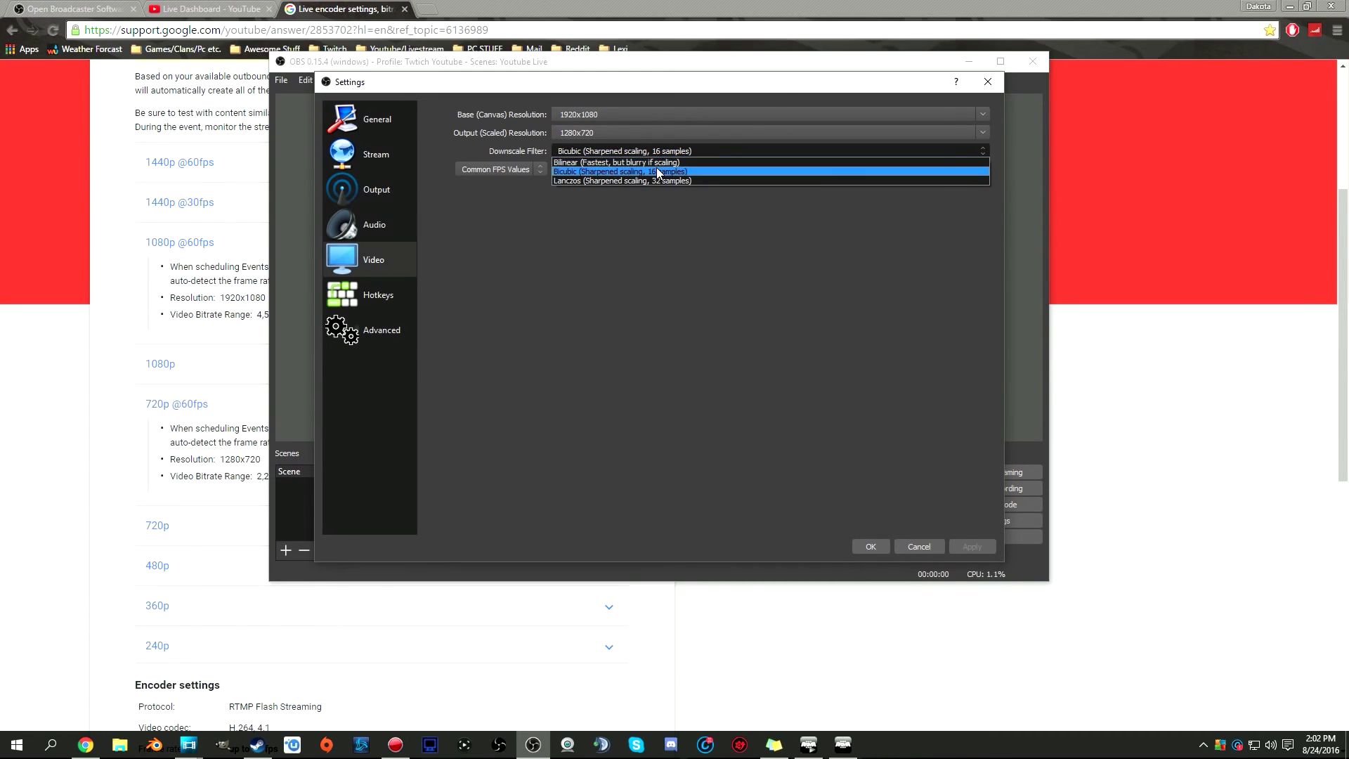
pyautogui.click(657, 171)
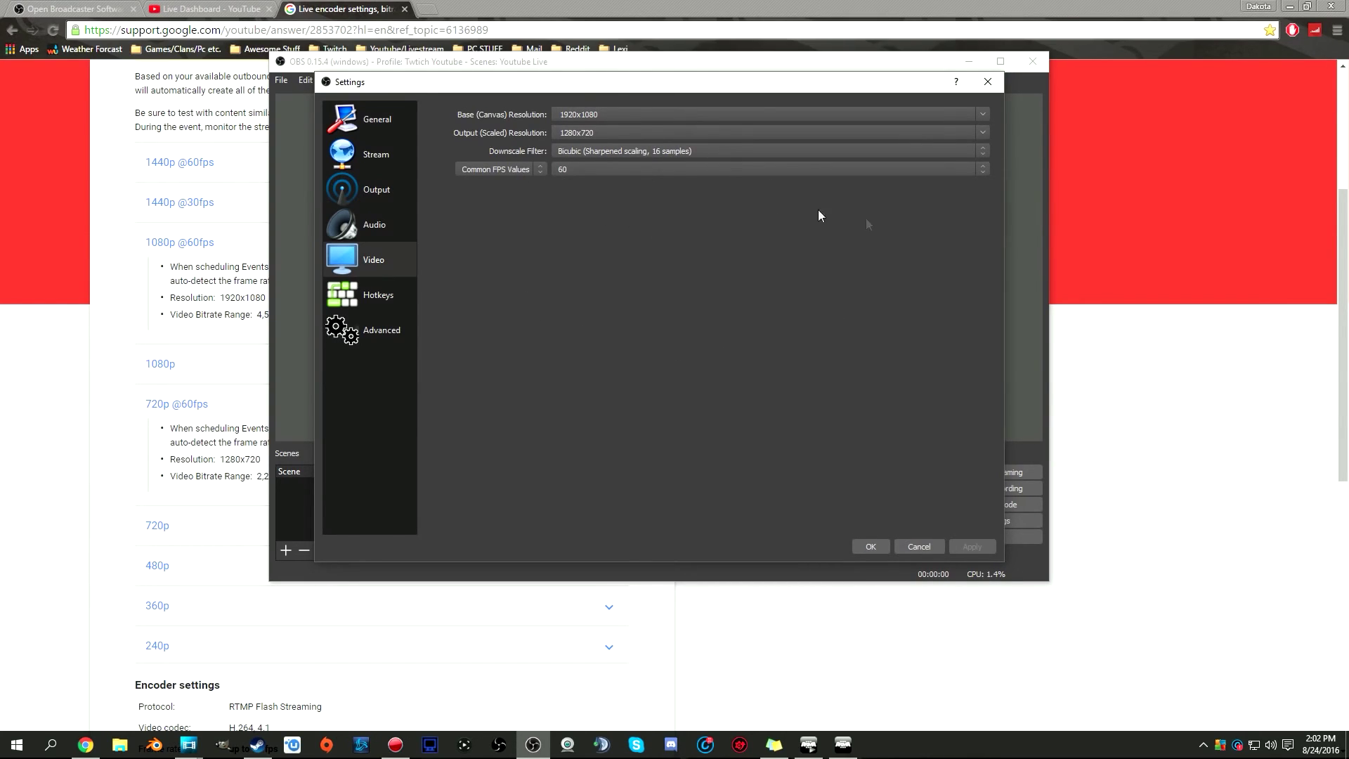
pyautogui.click(592, 169)
pyautogui.click(592, 173)
# Step: Look over the Hotkeys and Advanced settings pages, then save and close Settings
pyautogui.click(377, 296)
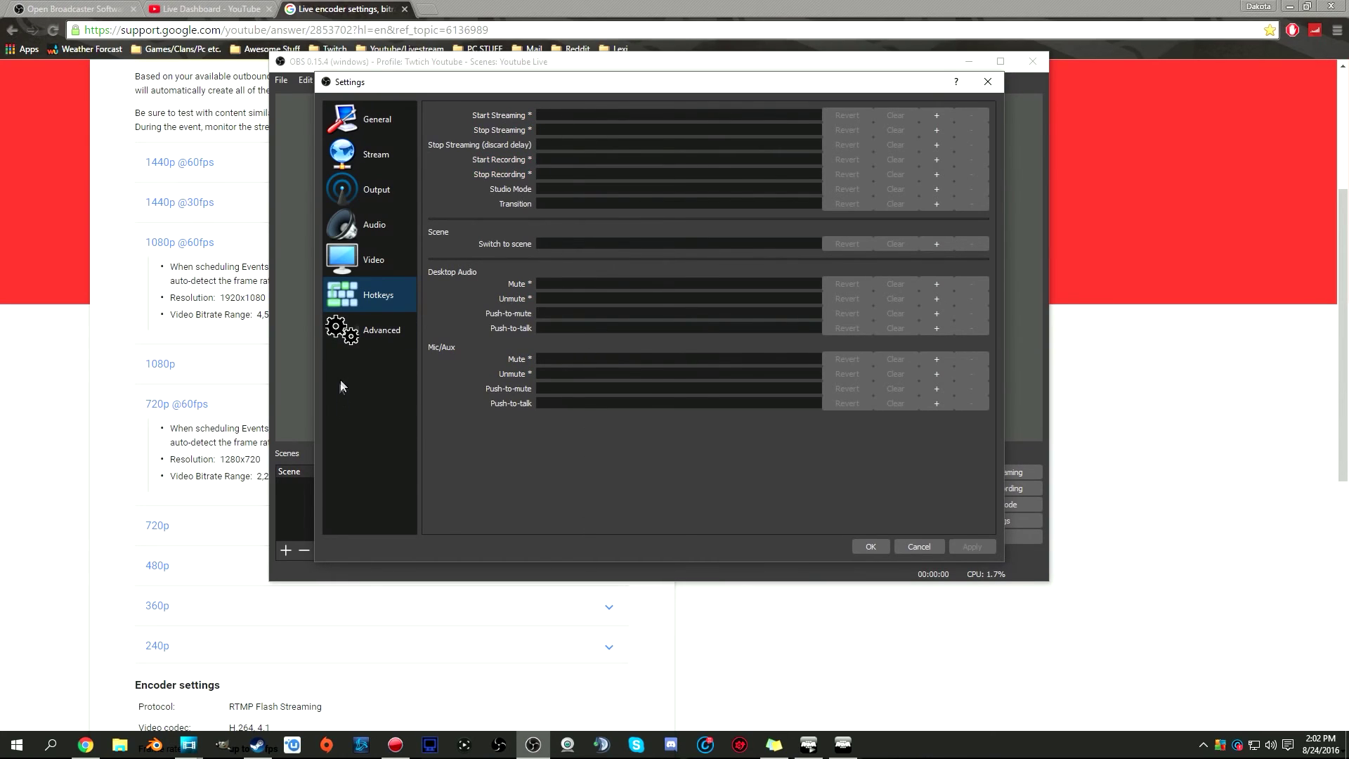
pyautogui.click(385, 333)
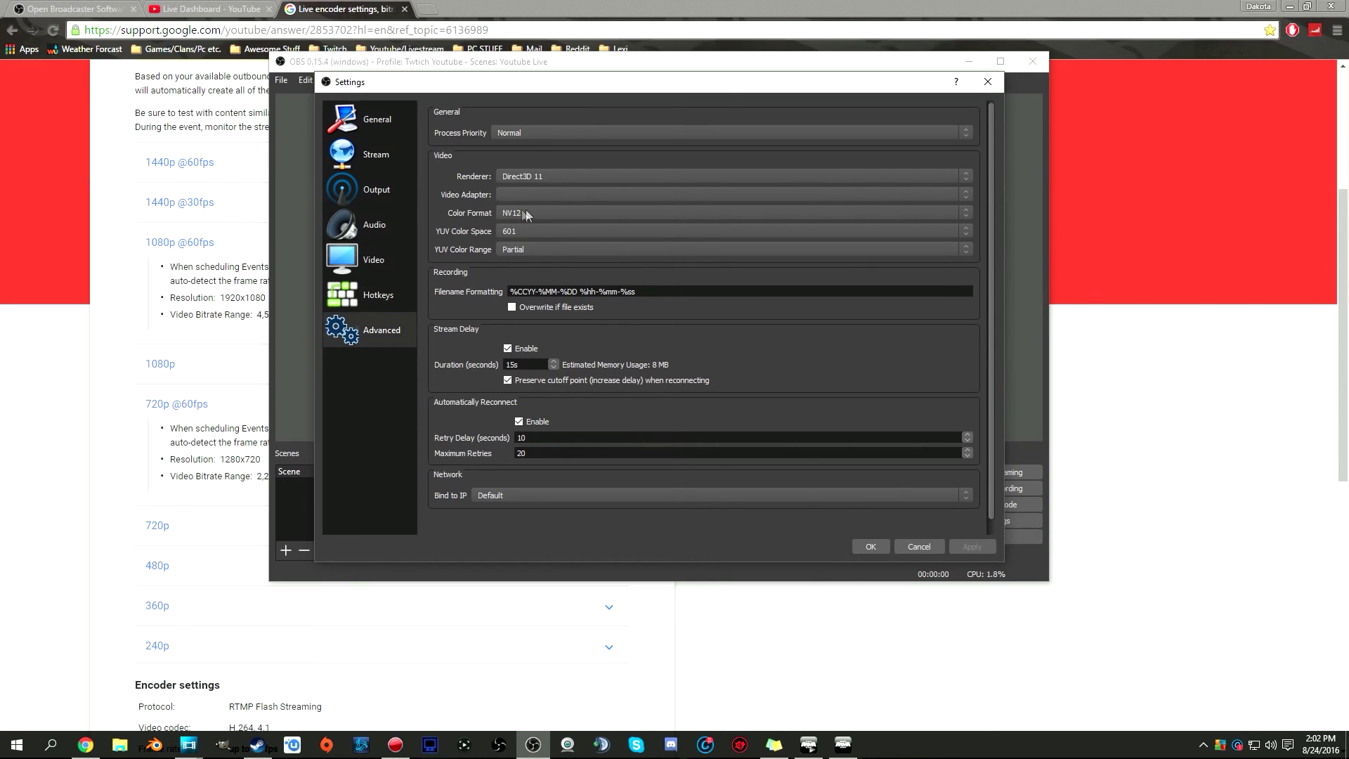
pyautogui.scroll(-1, 809, 384)
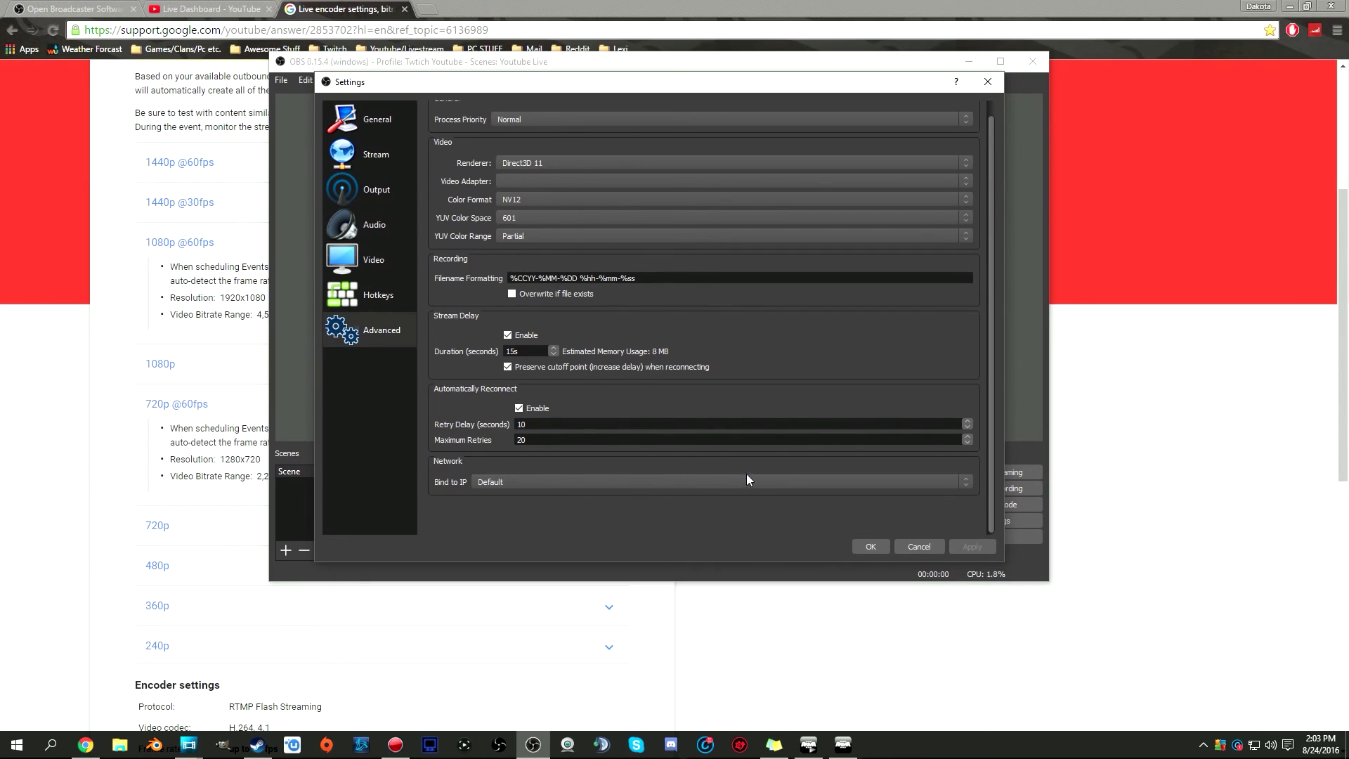
pyautogui.click(864, 546)
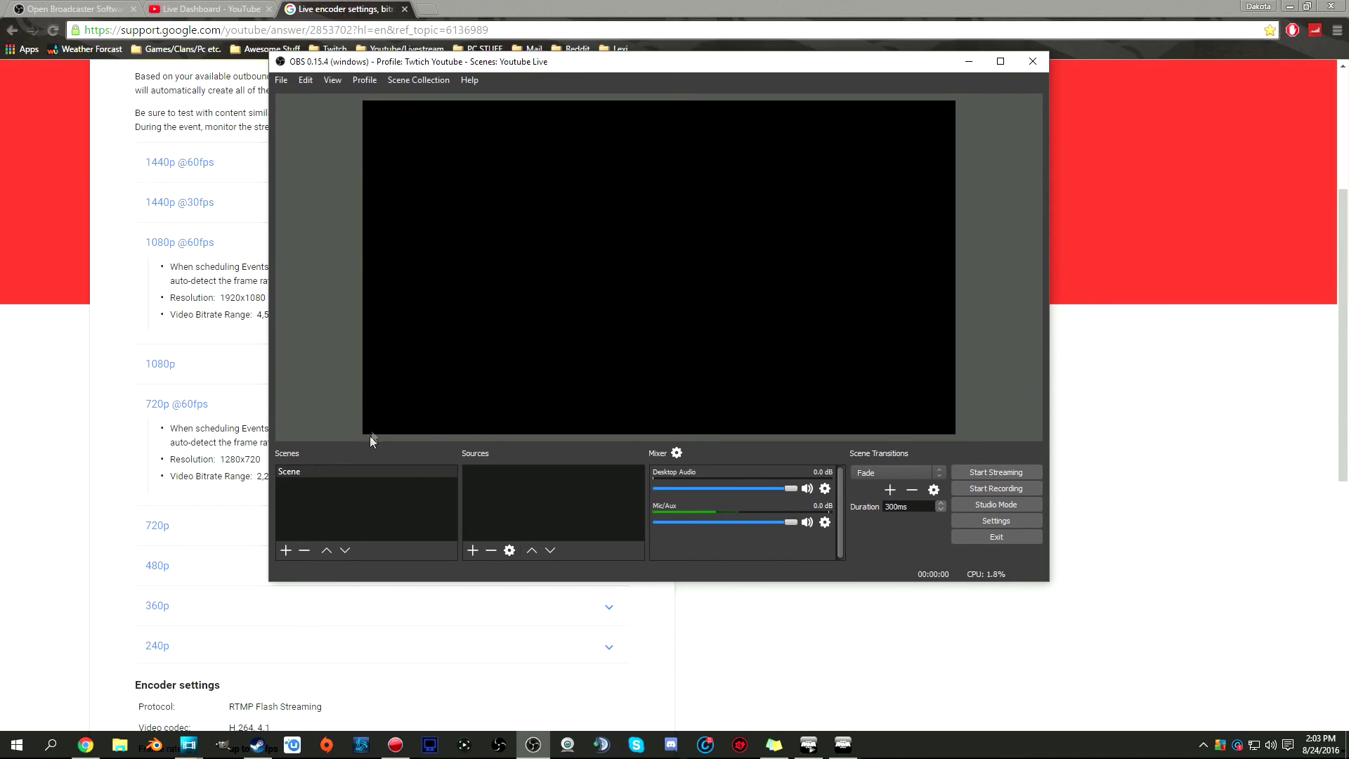
# Step: Rename the only scene from 'Scene' to 'Streaming'
pyautogui.rightClick(487, 483)
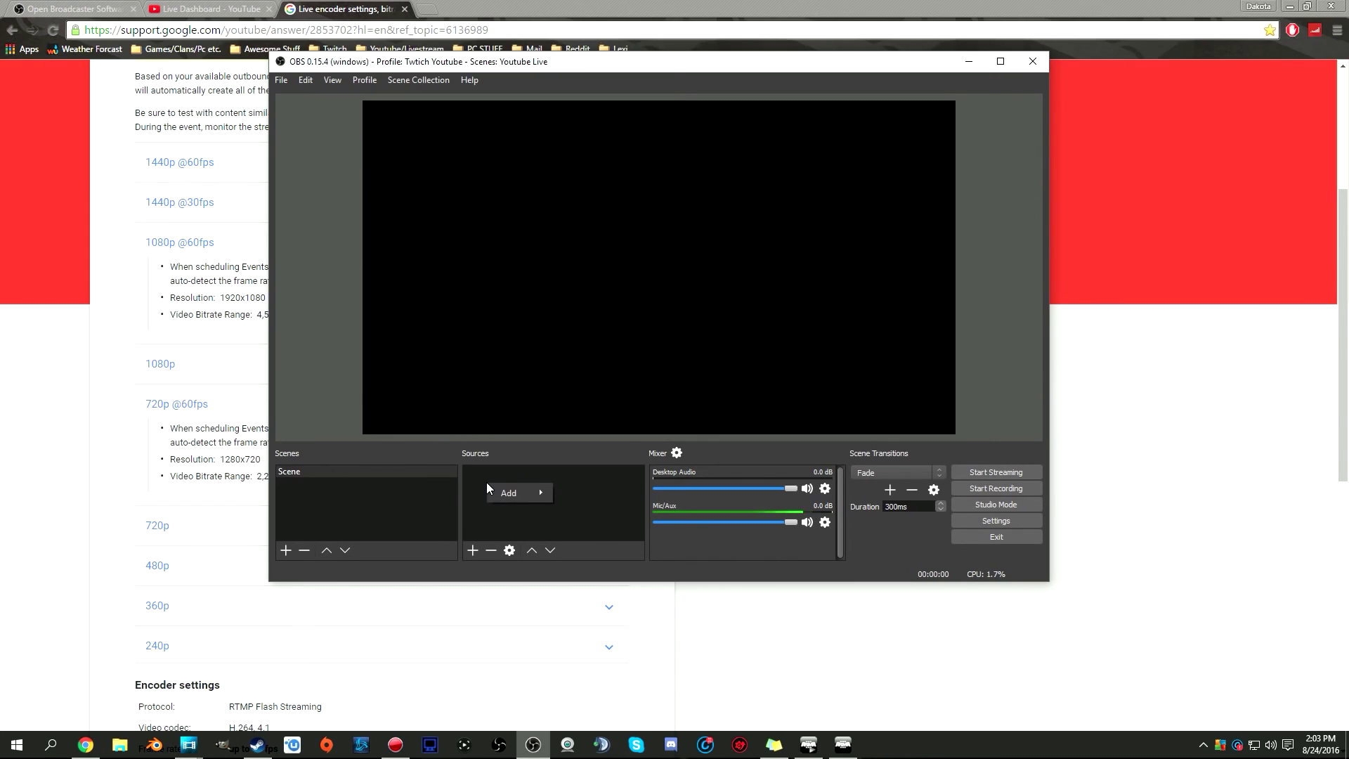
pyautogui.rightClick(297, 472)
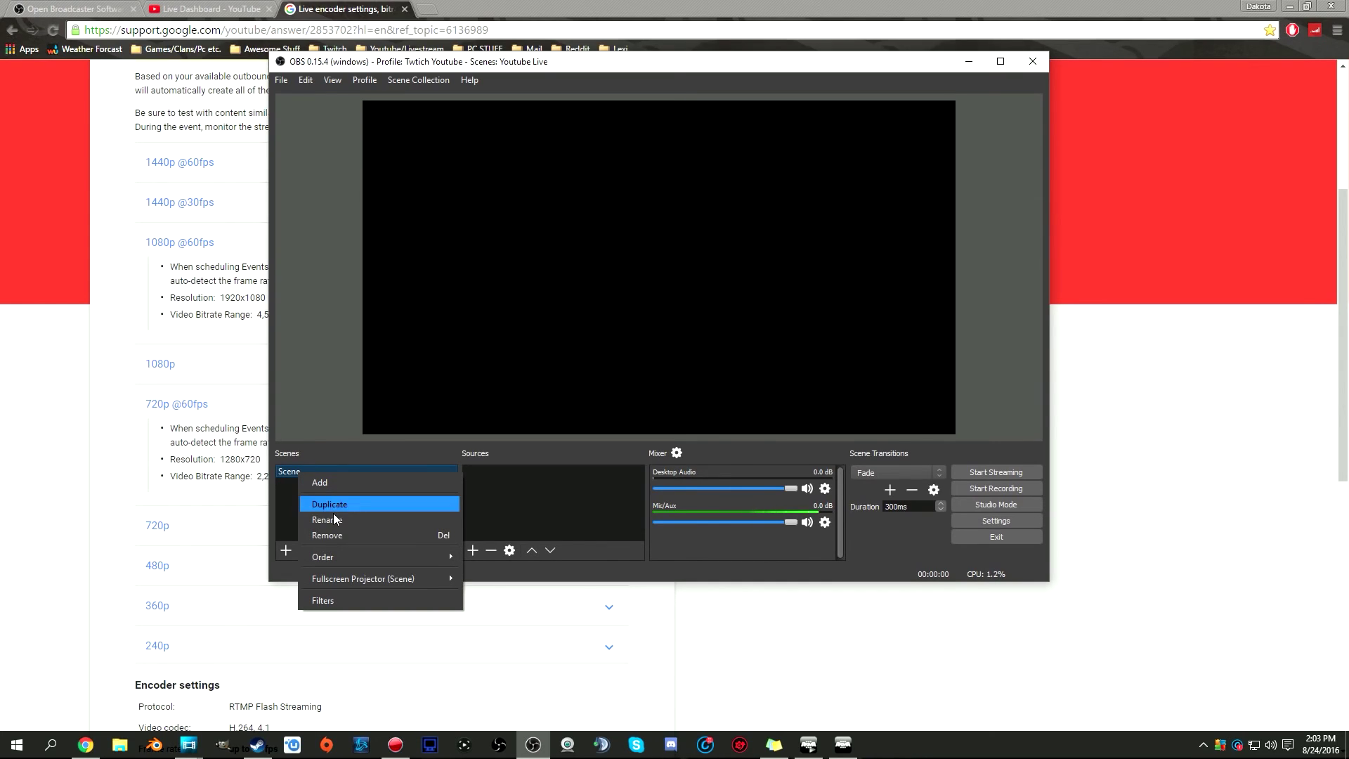
pyautogui.click(334, 520)
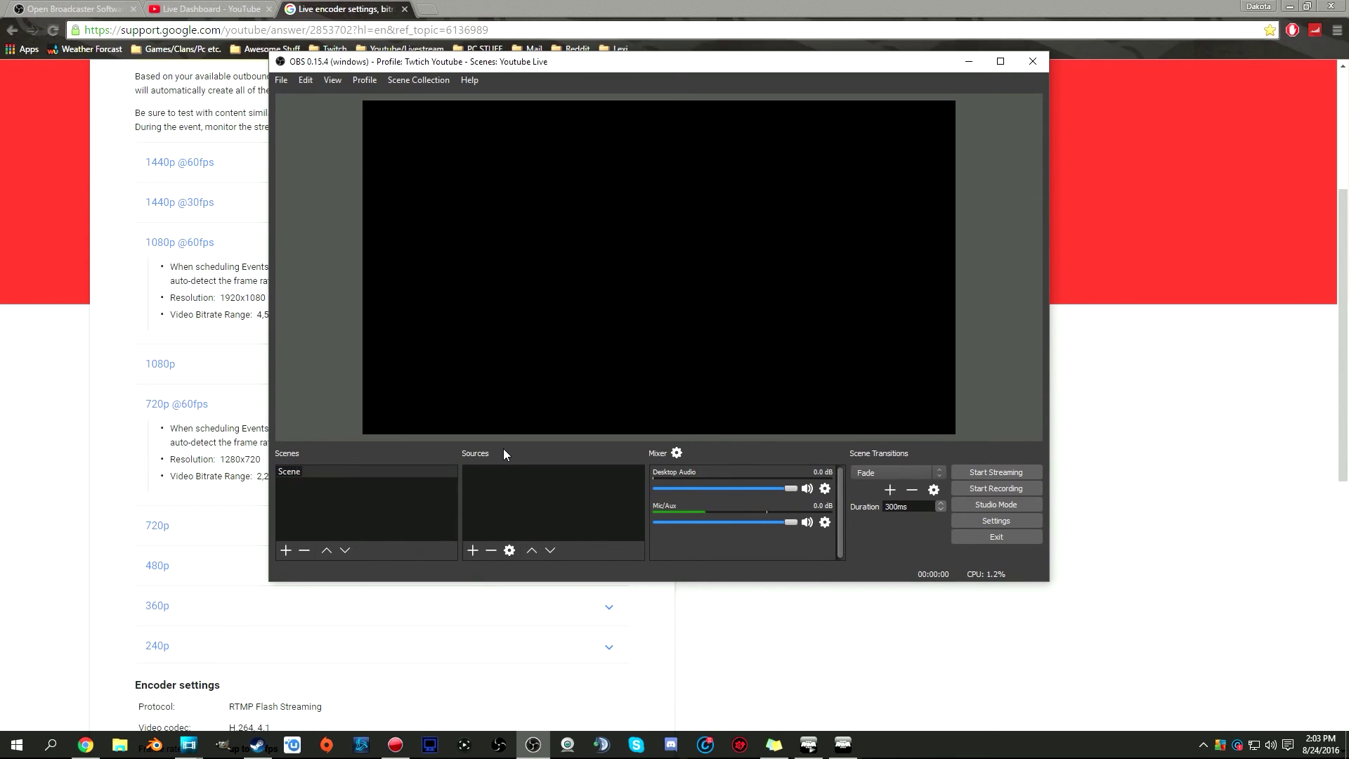
pyautogui.write('Streaming')
pyautogui.press('Return')
pyautogui.rightClick(532, 475)
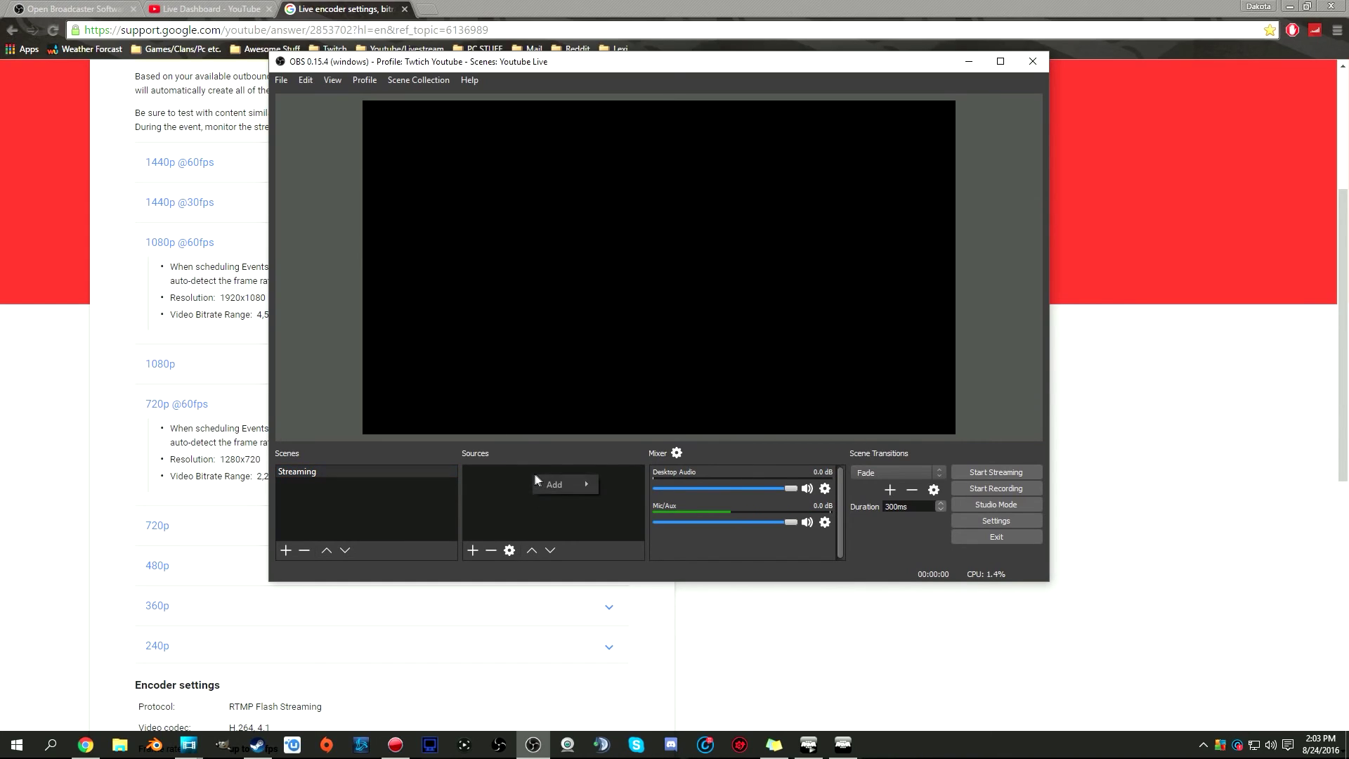
pyautogui.moveTo(559, 479)
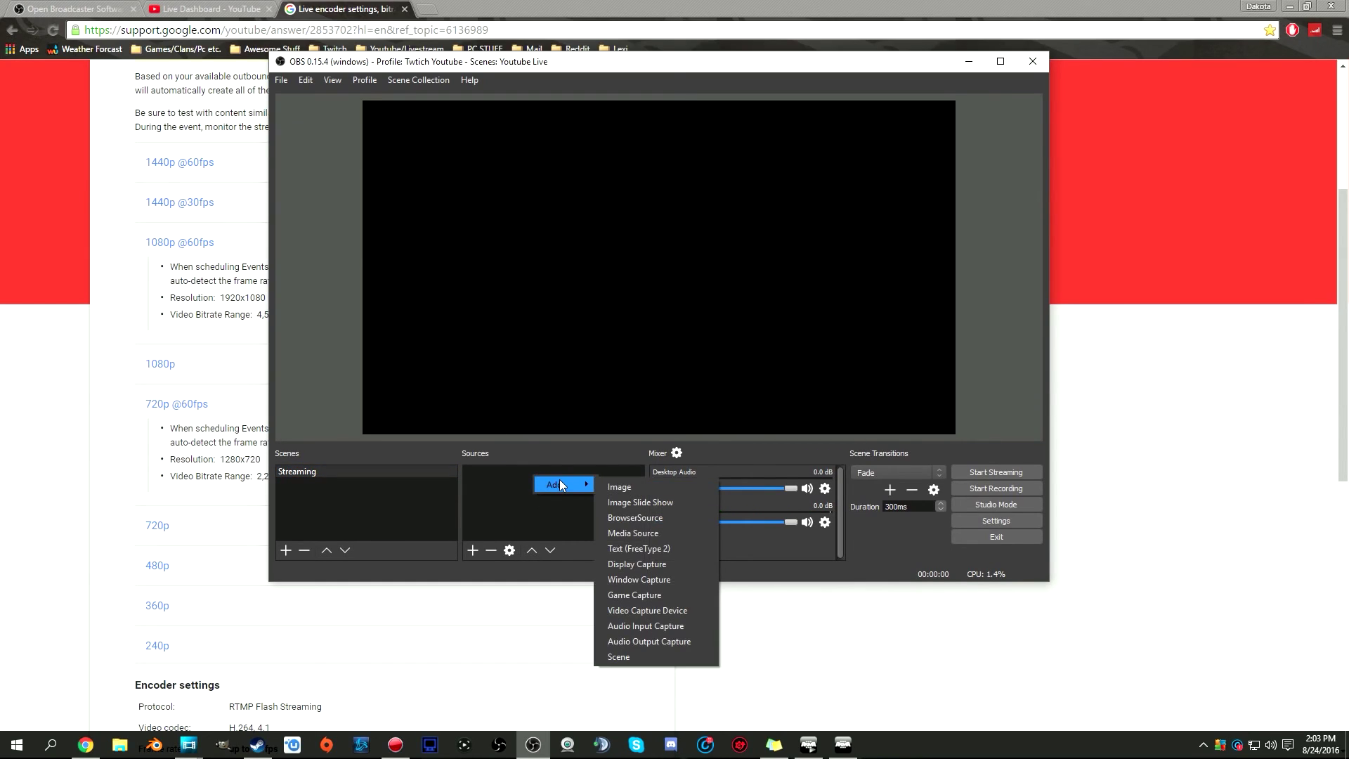
pyautogui.click(658, 597)
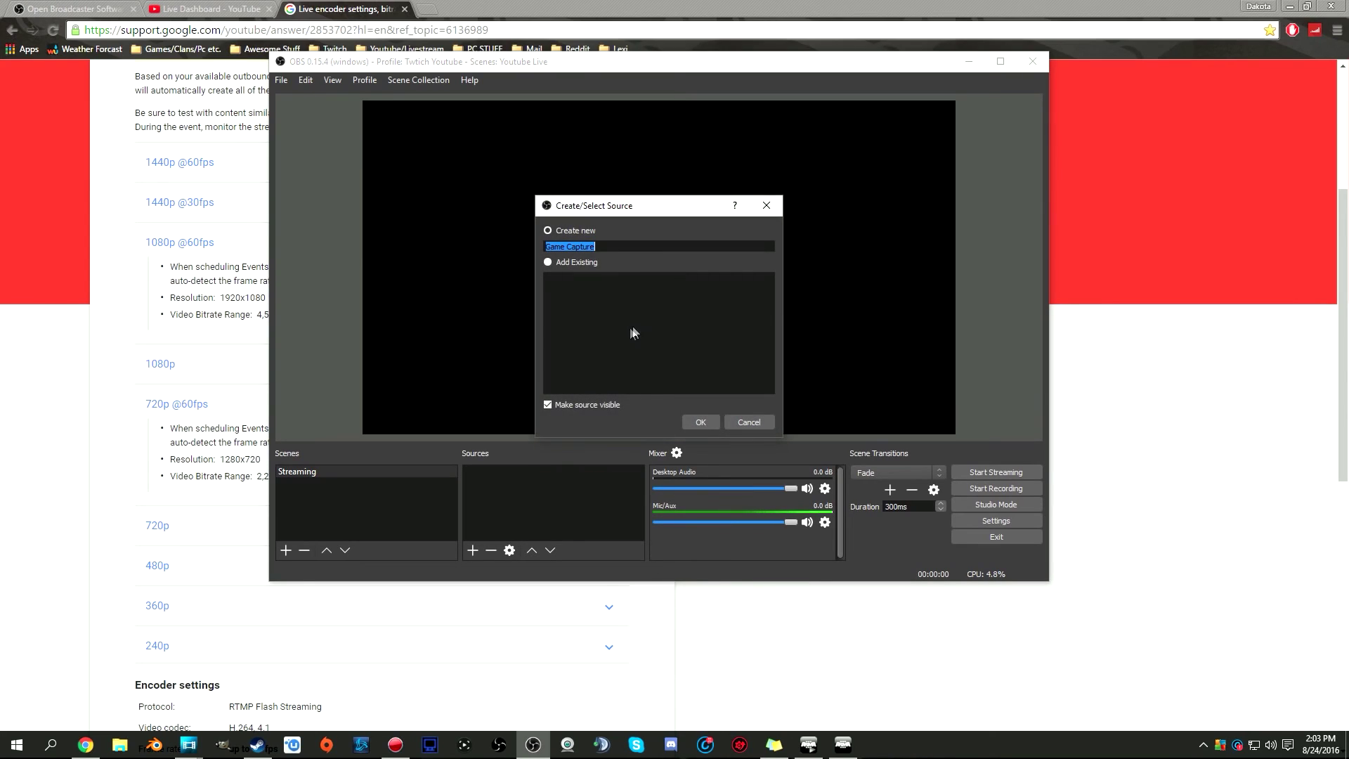
pyautogui.click(700, 421)
pyautogui.click(602, 361)
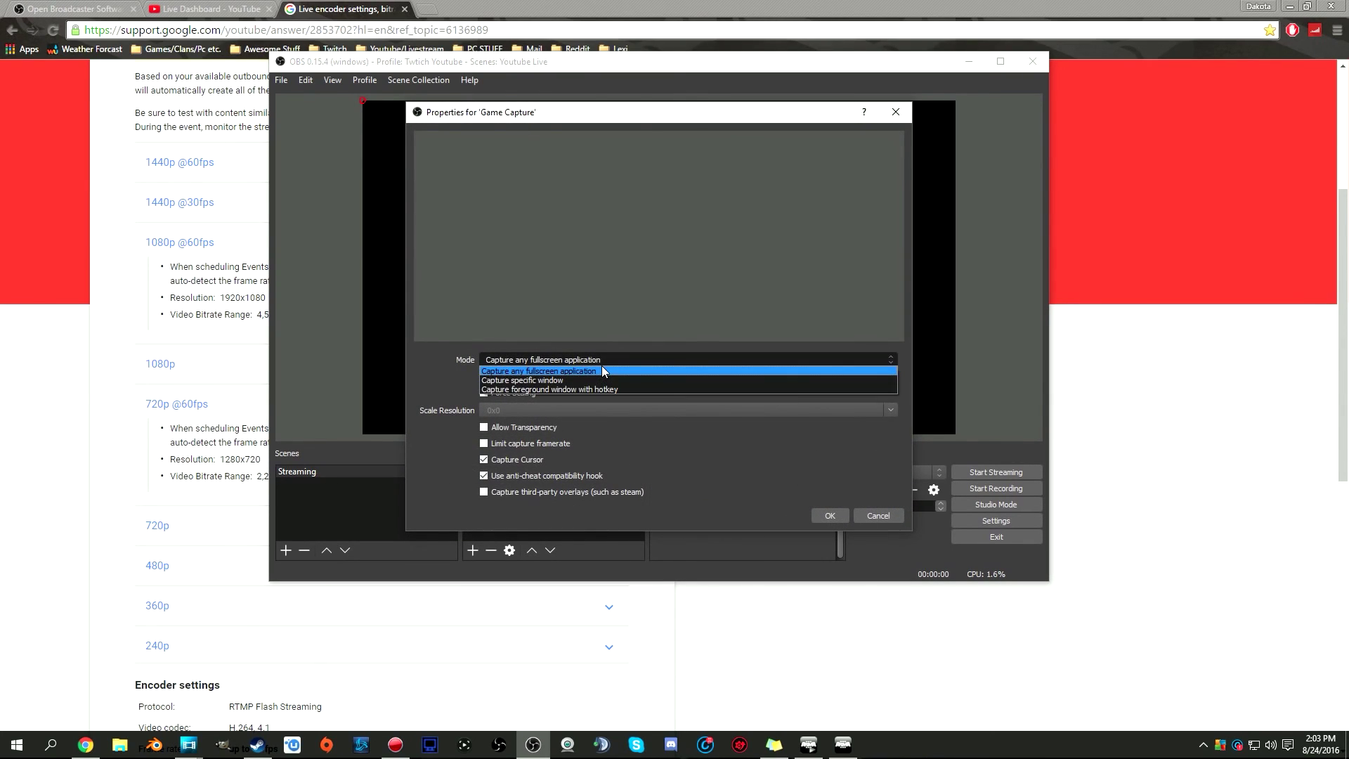
pyautogui.click(606, 361)
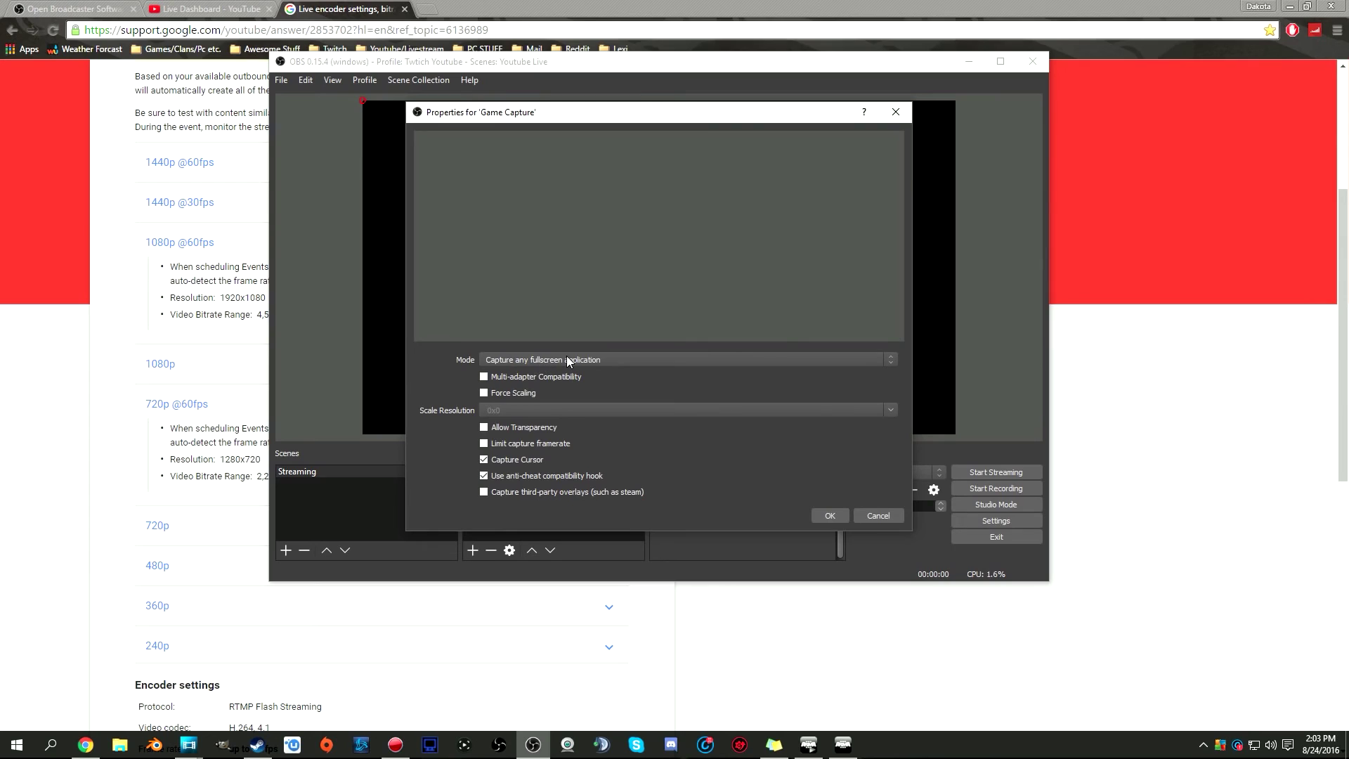
pyautogui.click(566, 355)
pyautogui.click(582, 376)
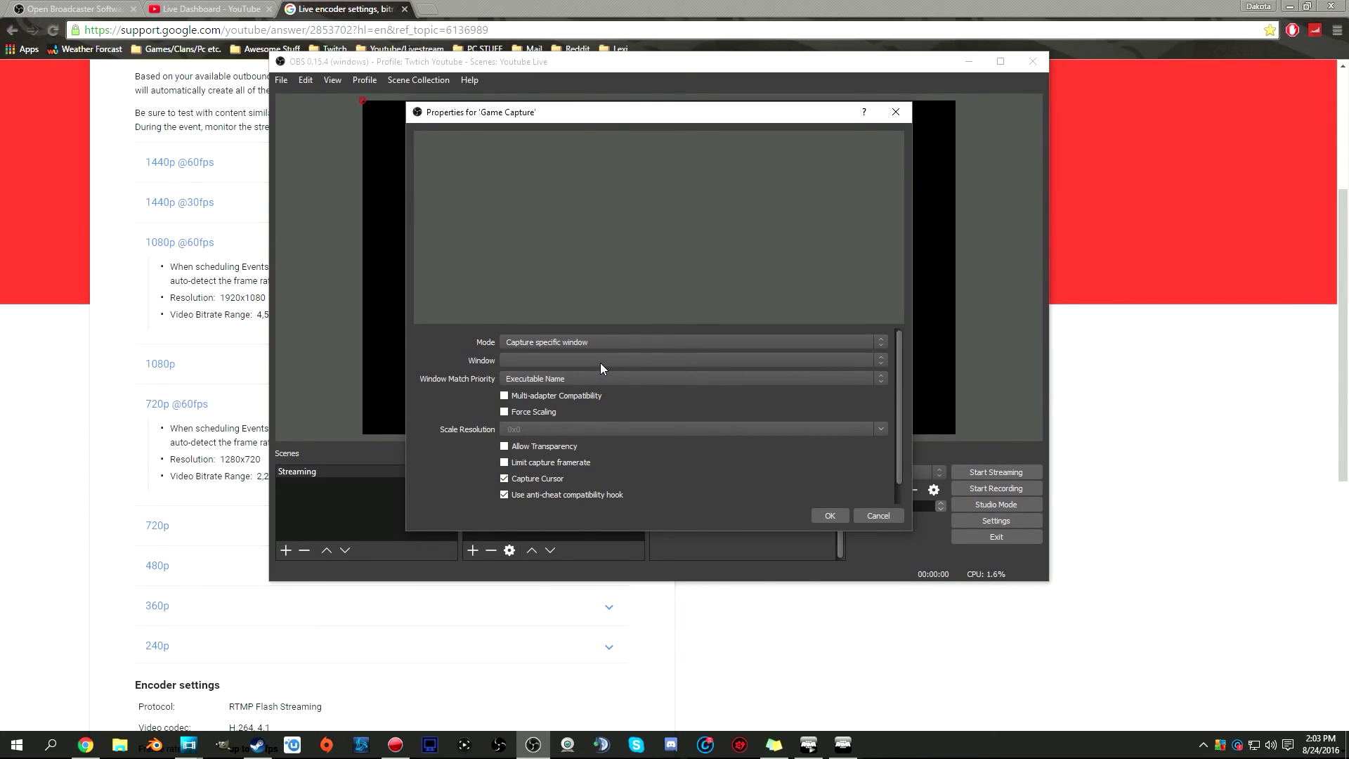
pyautogui.click(600, 363)
pyautogui.click(612, 399)
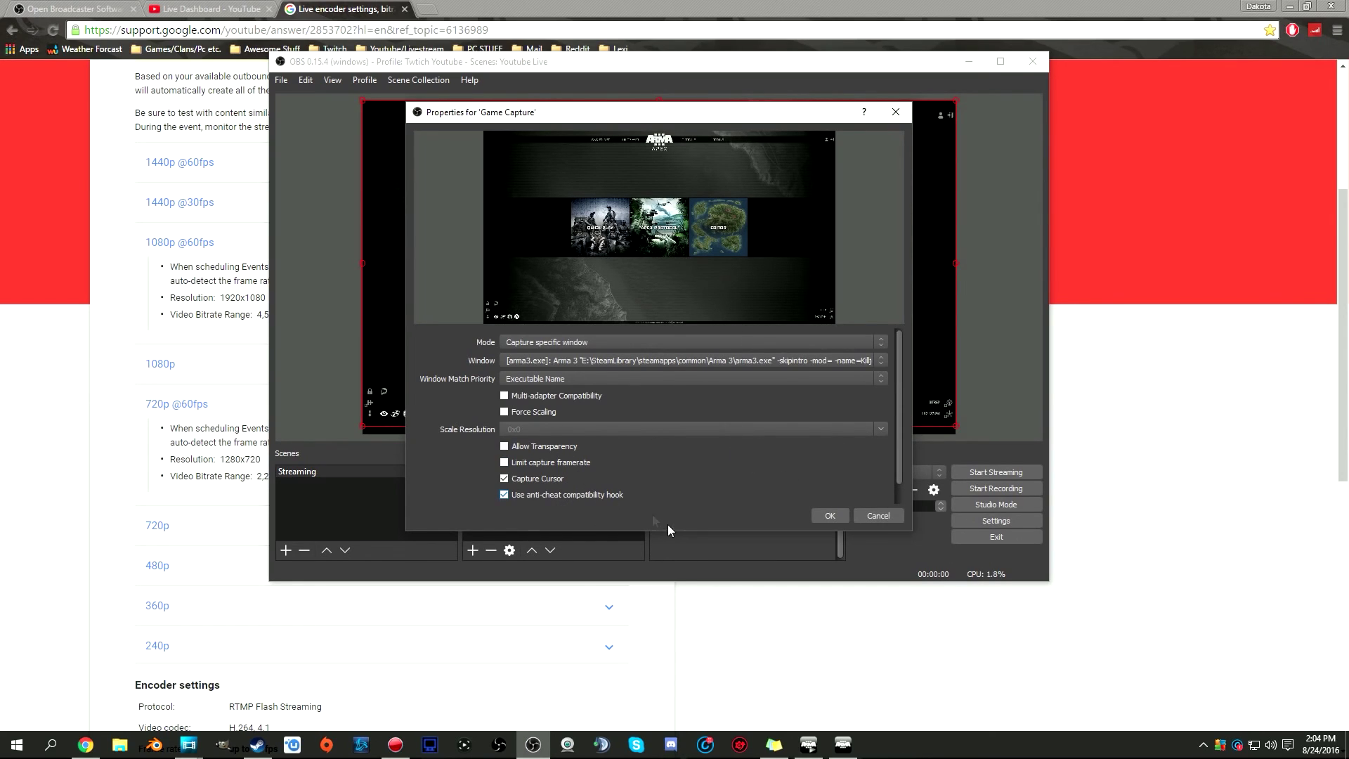
pyautogui.click(829, 515)
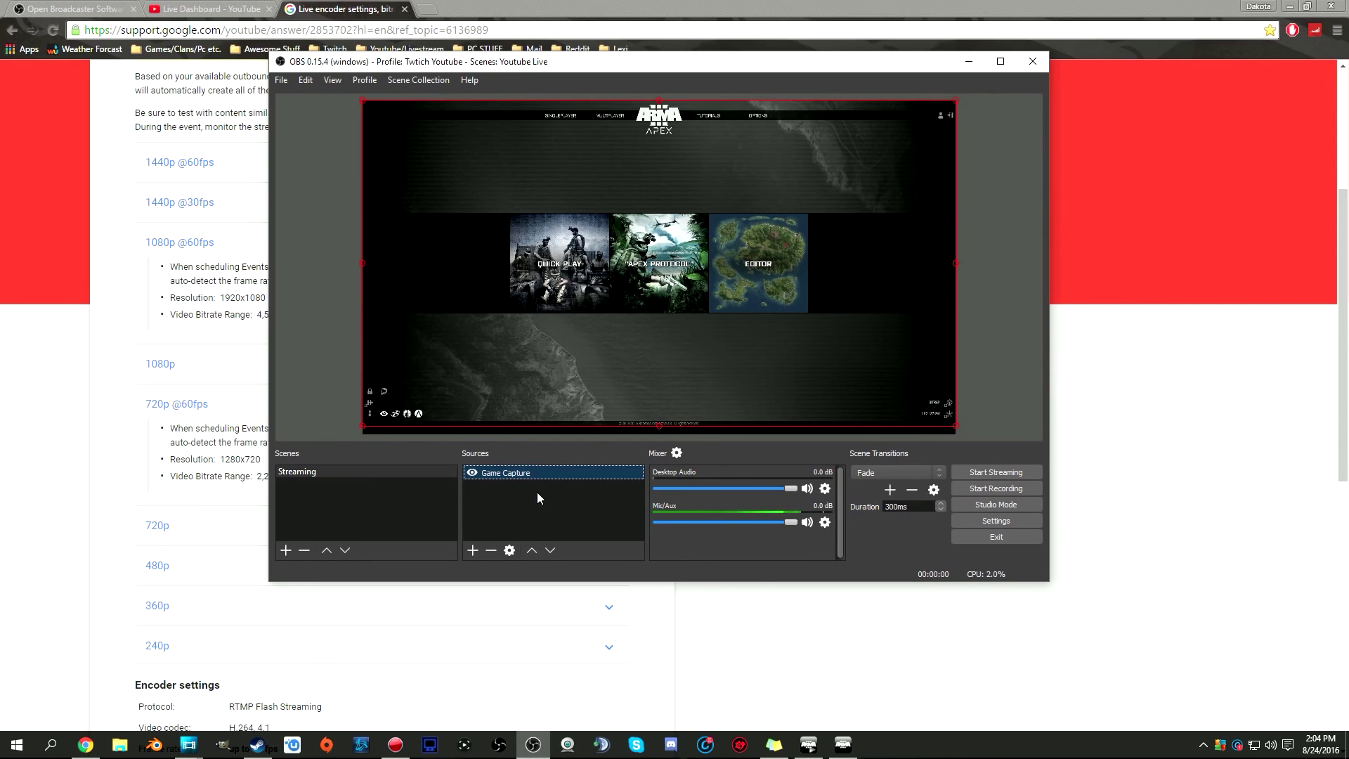
pyautogui.hotkey('alt', 'Tab')
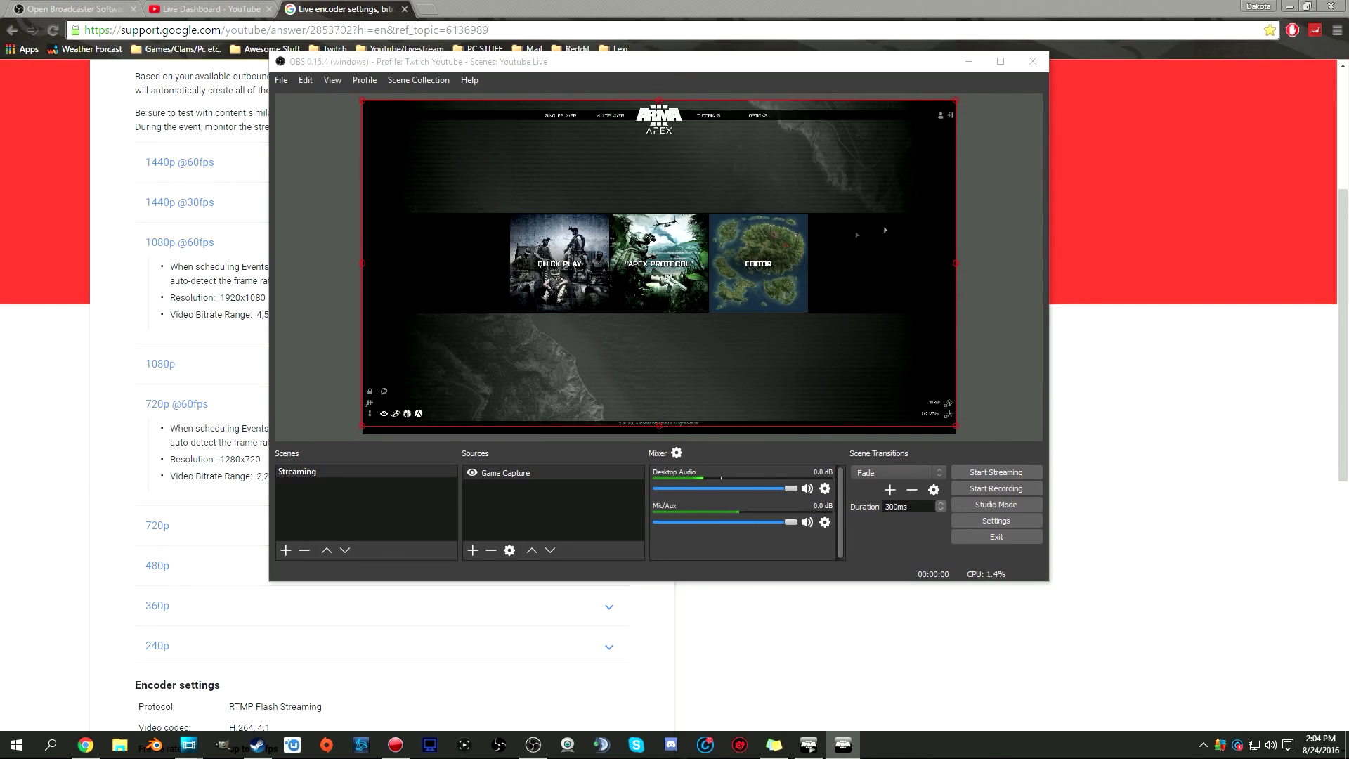
pyautogui.click(550, 519)
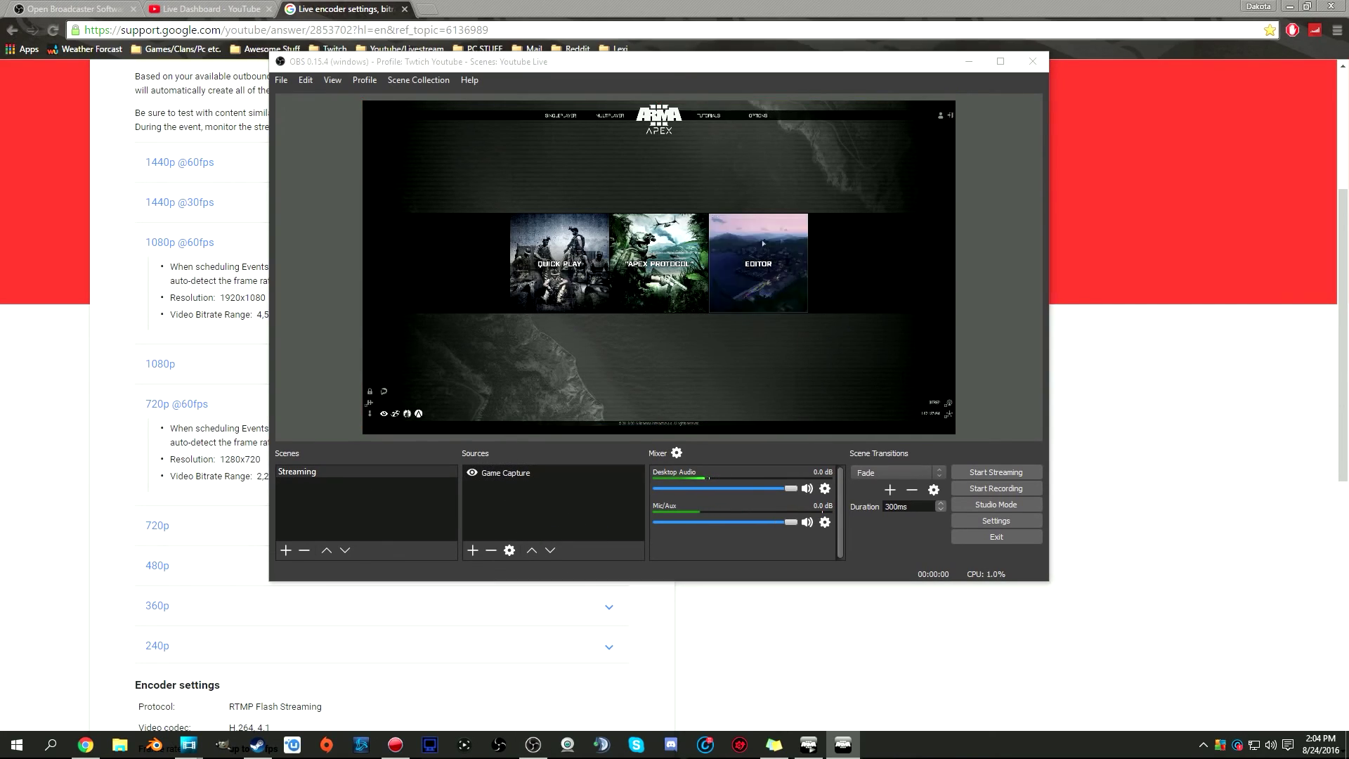
# Step: Add the Logitech HD Webcam C615 as a Video Capture Device named 'Camera', deactivating when not showing
pyautogui.rightClick(544, 507)
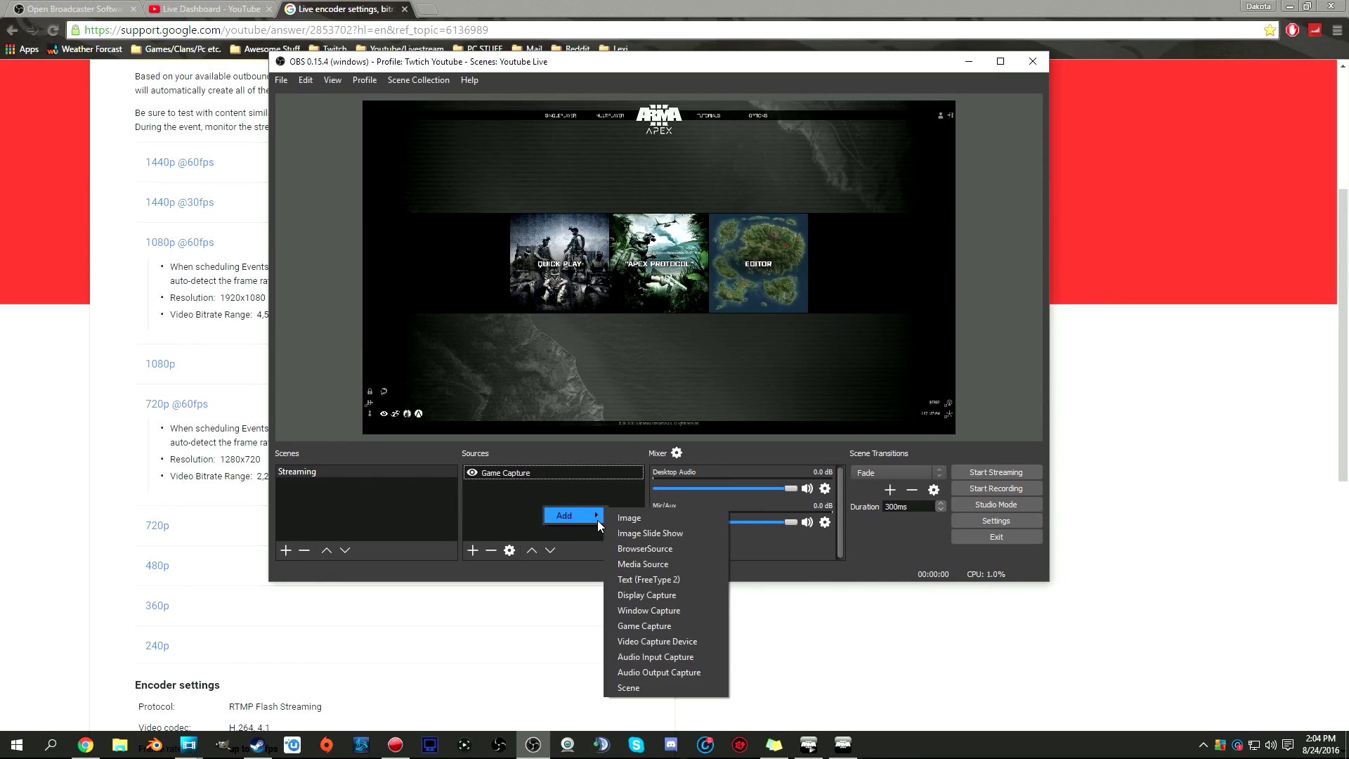
pyautogui.moveTo(594, 521)
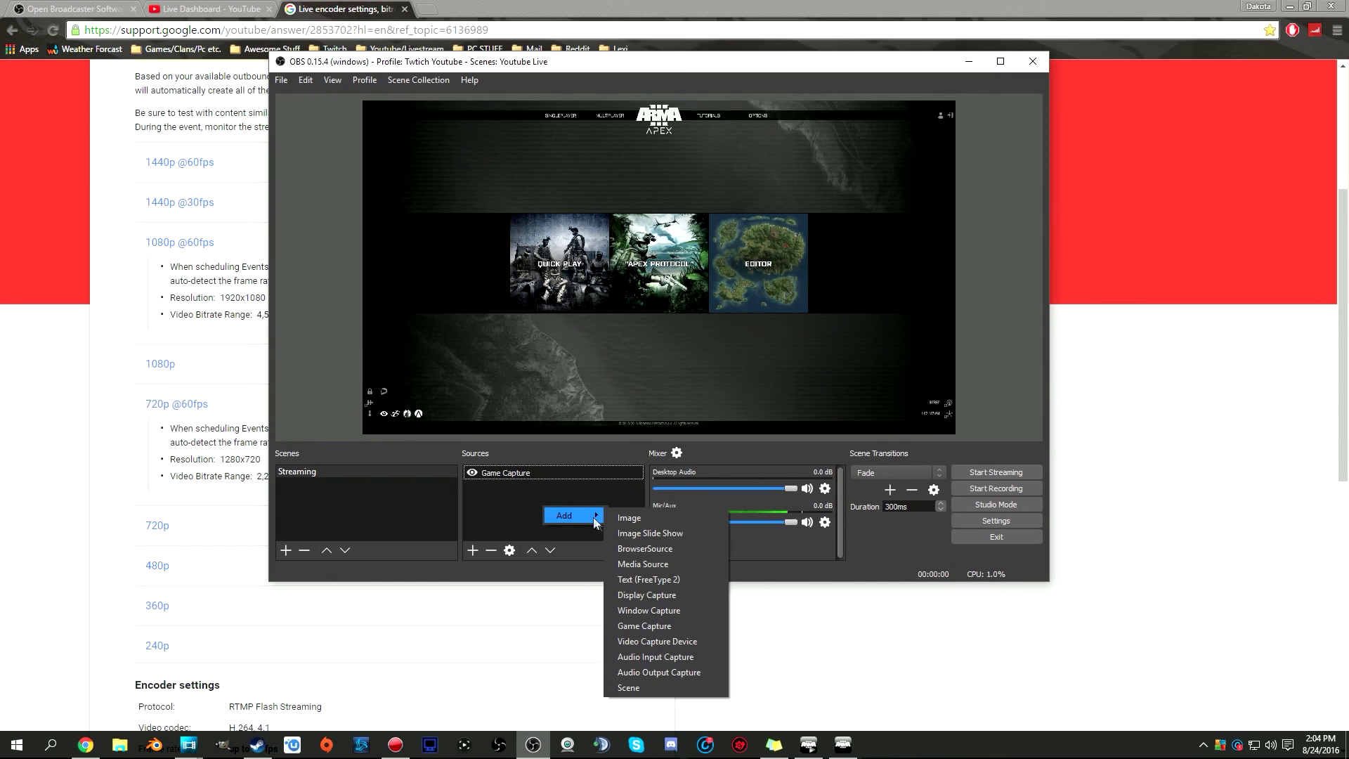
pyautogui.click(693, 638)
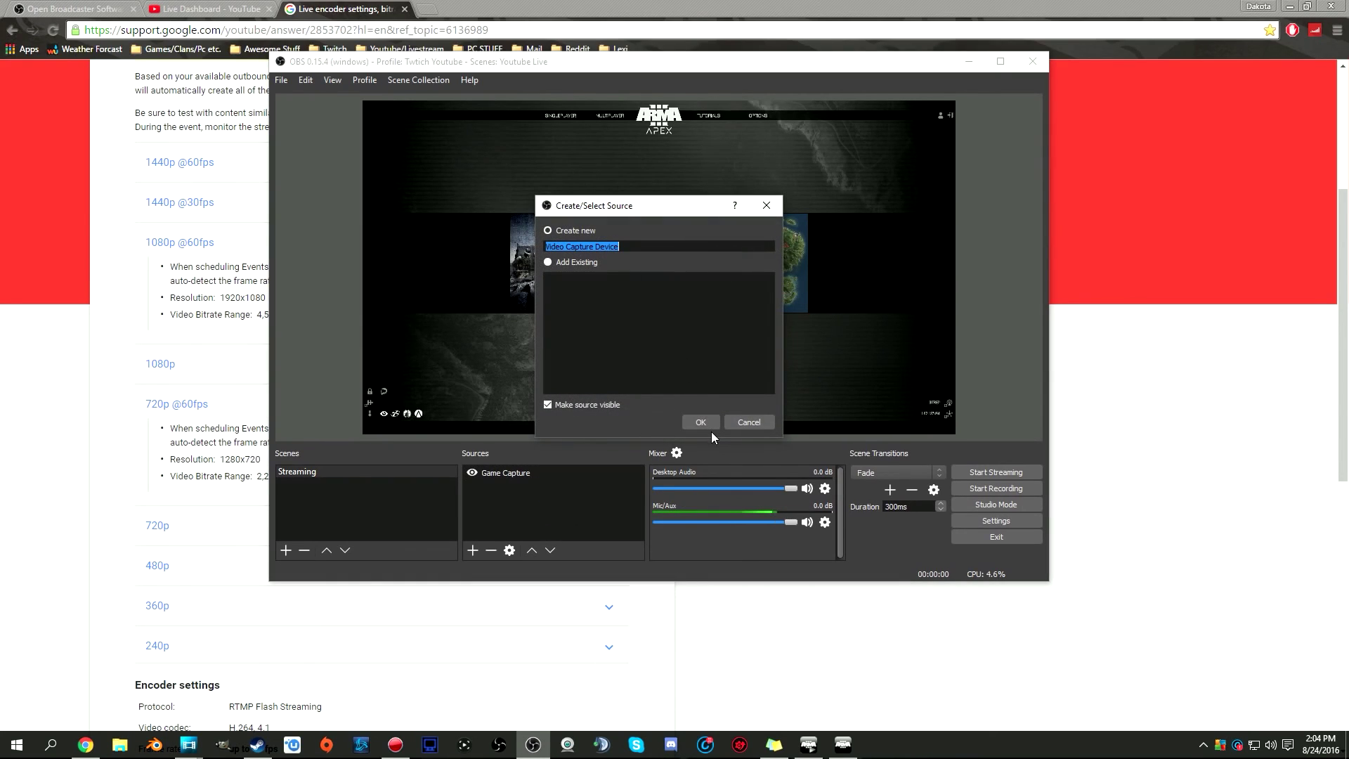
pyautogui.write('Camera')
pyautogui.click(709, 427)
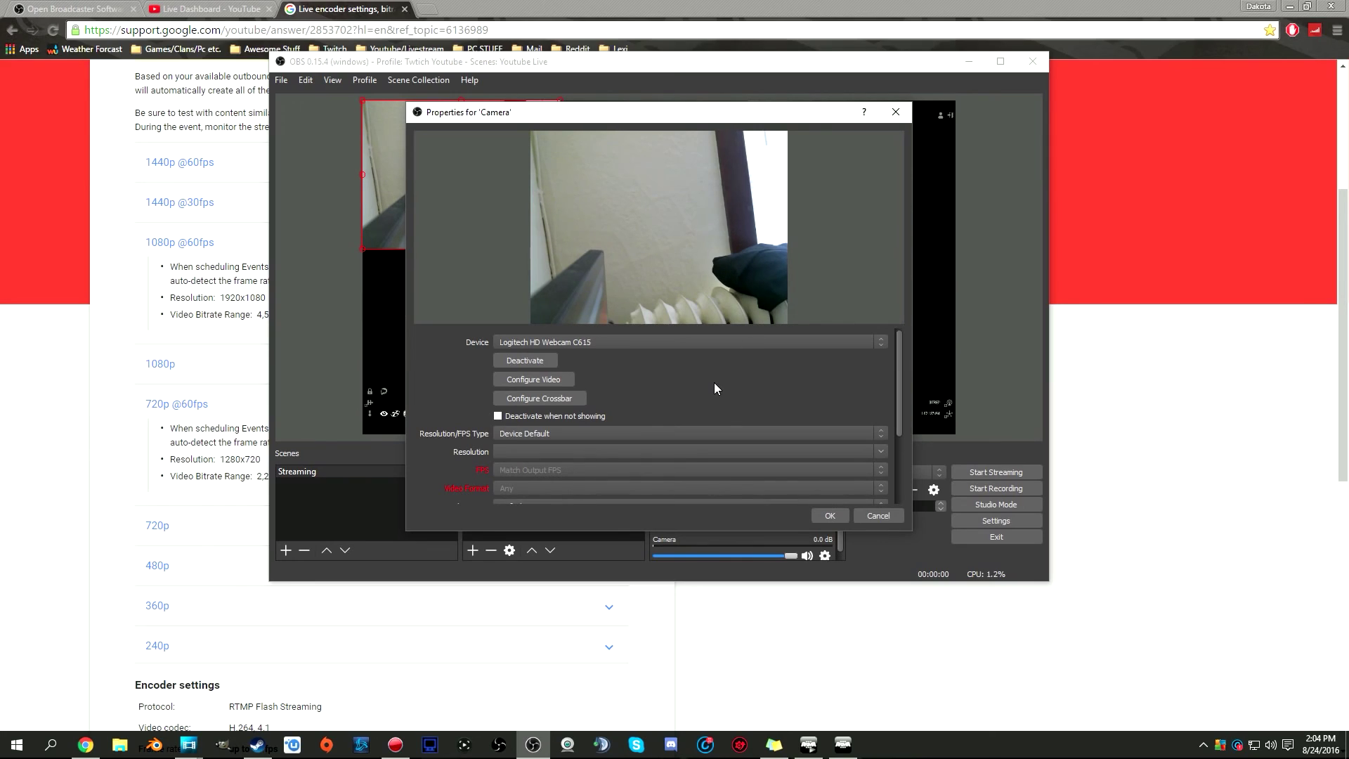
pyautogui.scroll(-1, 715, 382)
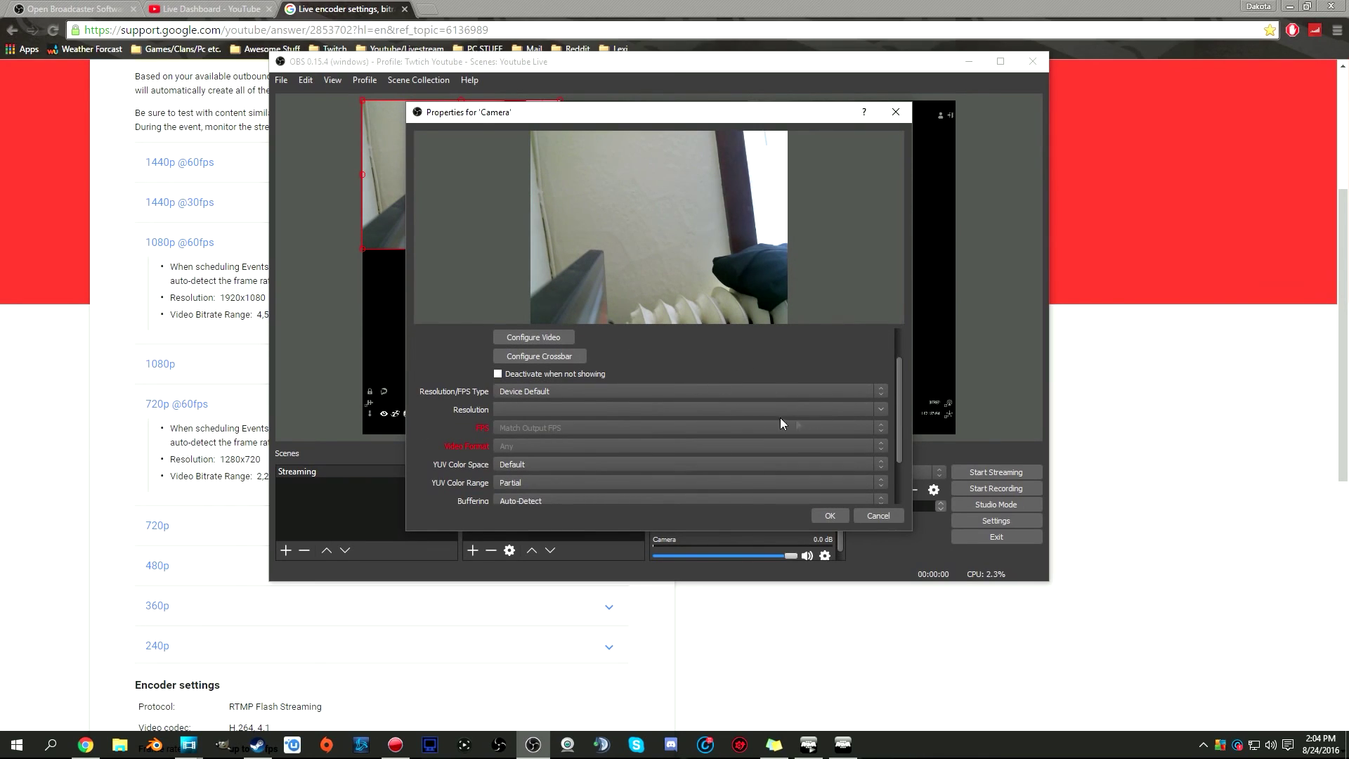
pyautogui.click(499, 375)
pyautogui.scroll(-2, 476, 416)
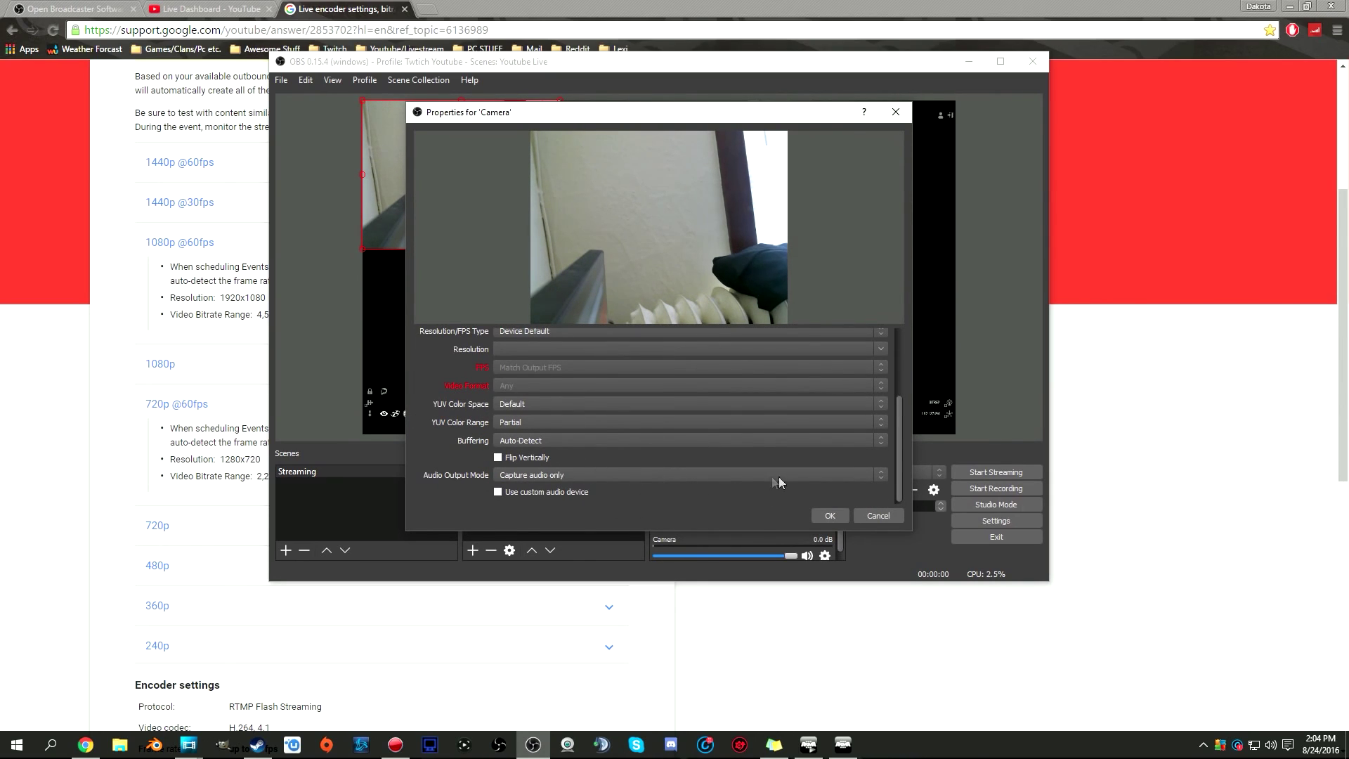
pyautogui.scroll(3, 681, 476)
pyautogui.click(876, 516)
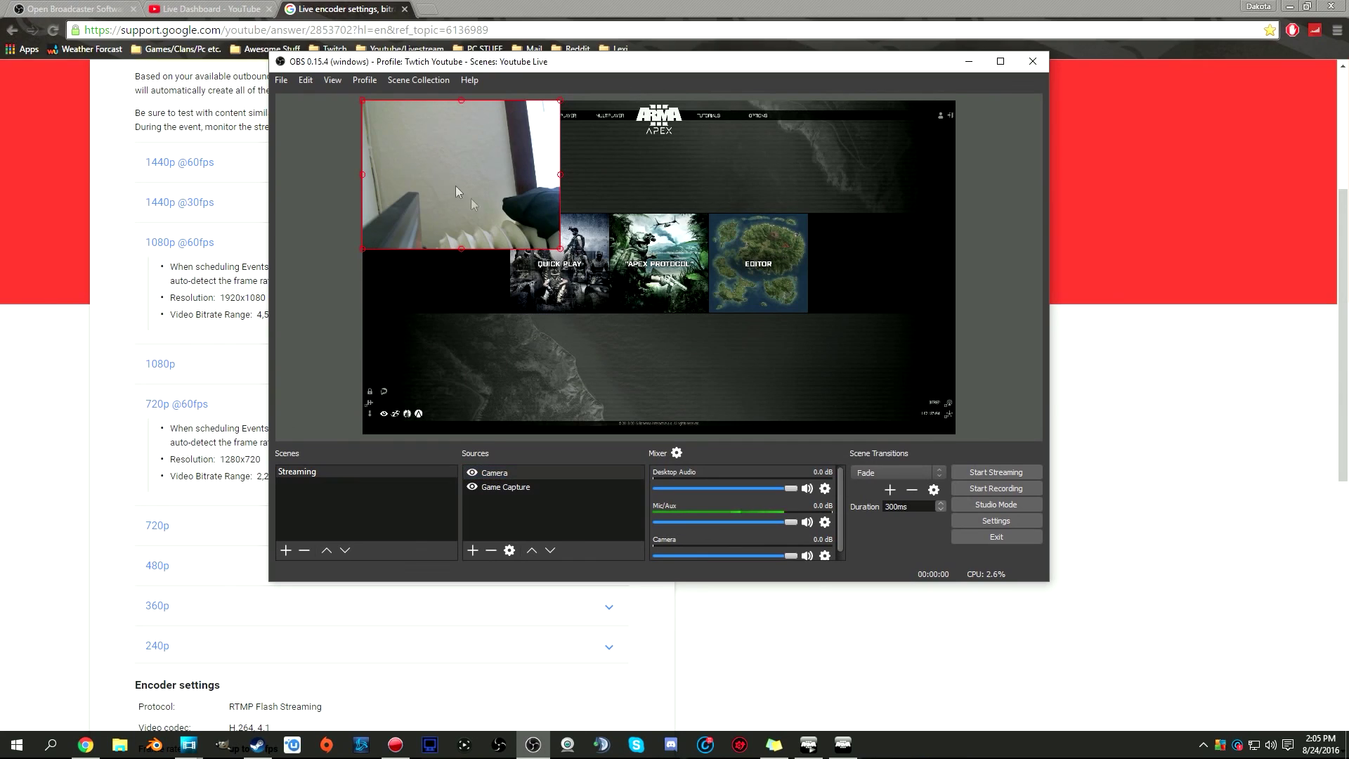
# Step: Move the Camera feed to the preview's top-right corner and shrink it proportionally
pyautogui.moveTo(471, 199); pyautogui.dragTo(830, 170)
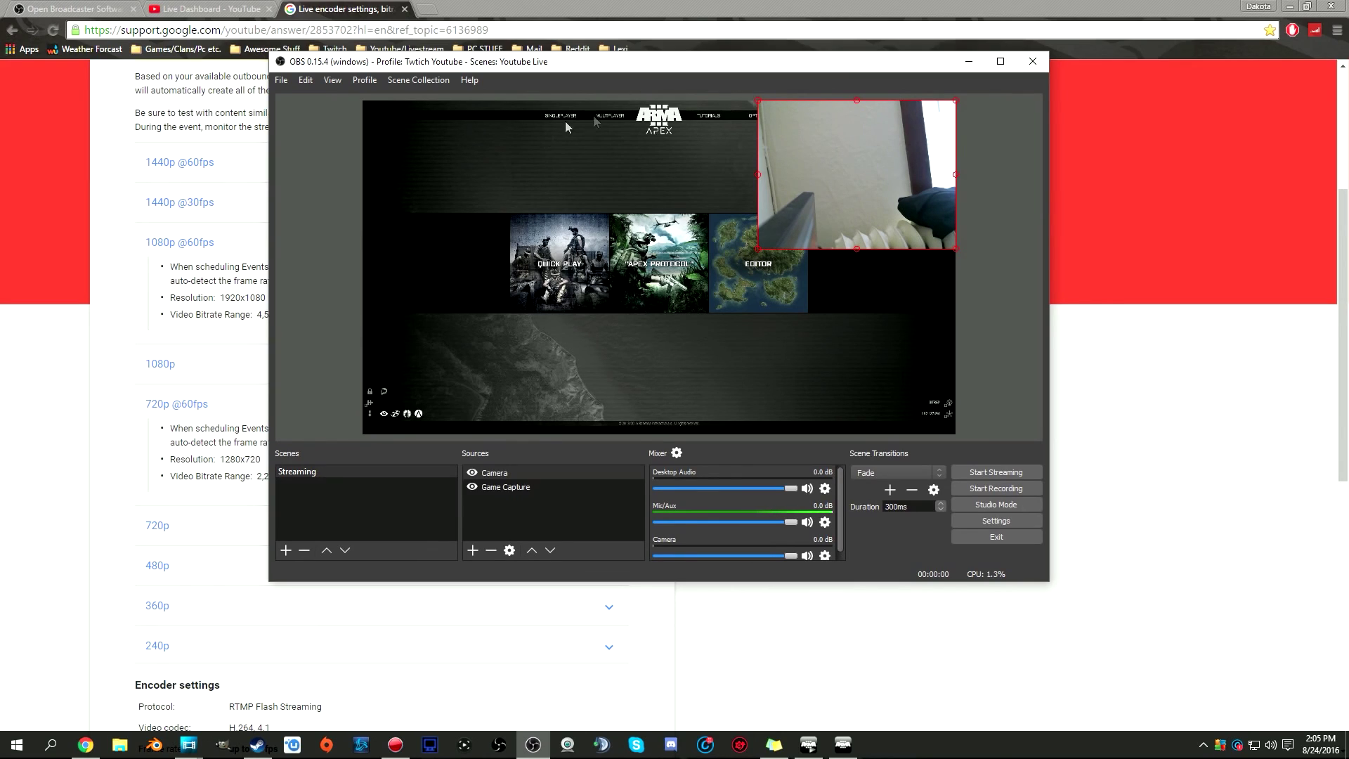
pyautogui.moveTo(759, 247); pyautogui.dragTo(850, 211)
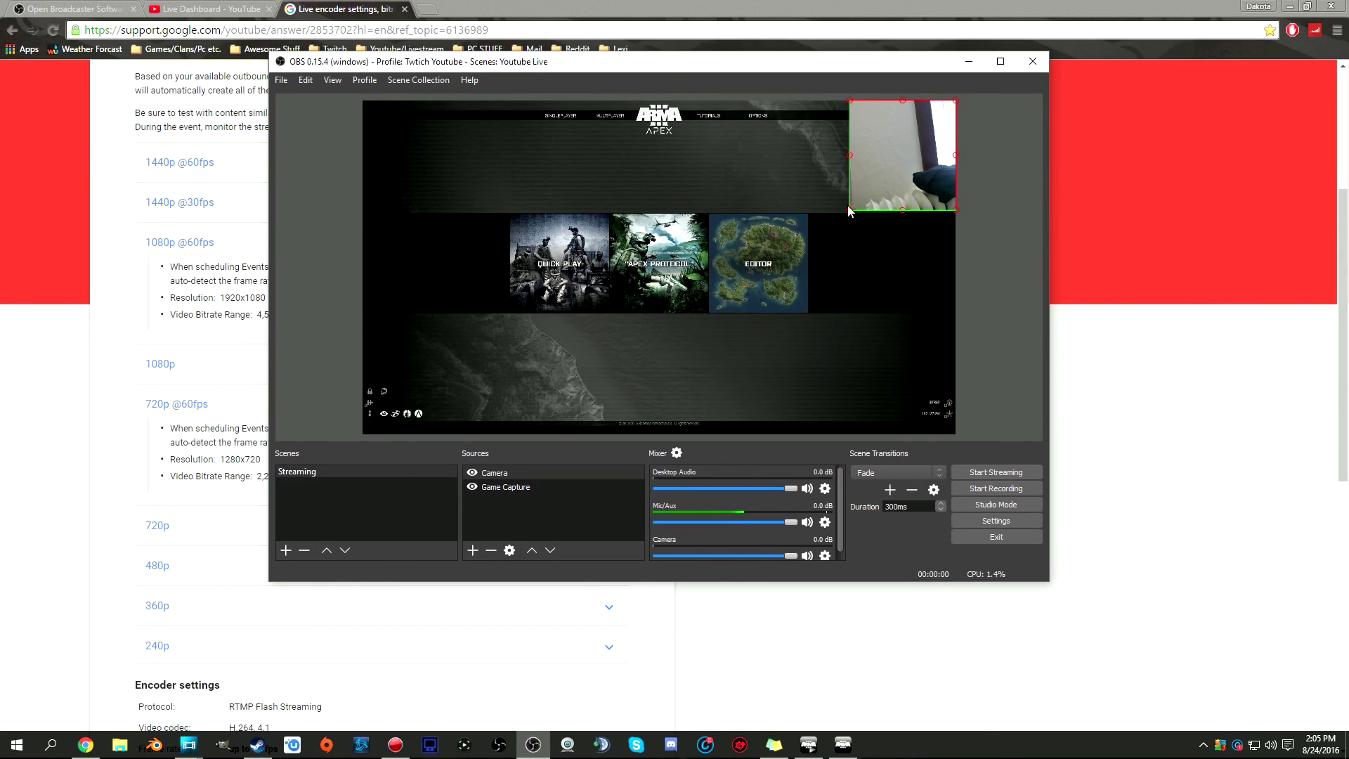
pyautogui.moveTo(850, 209); pyautogui.dragTo(912, 205)
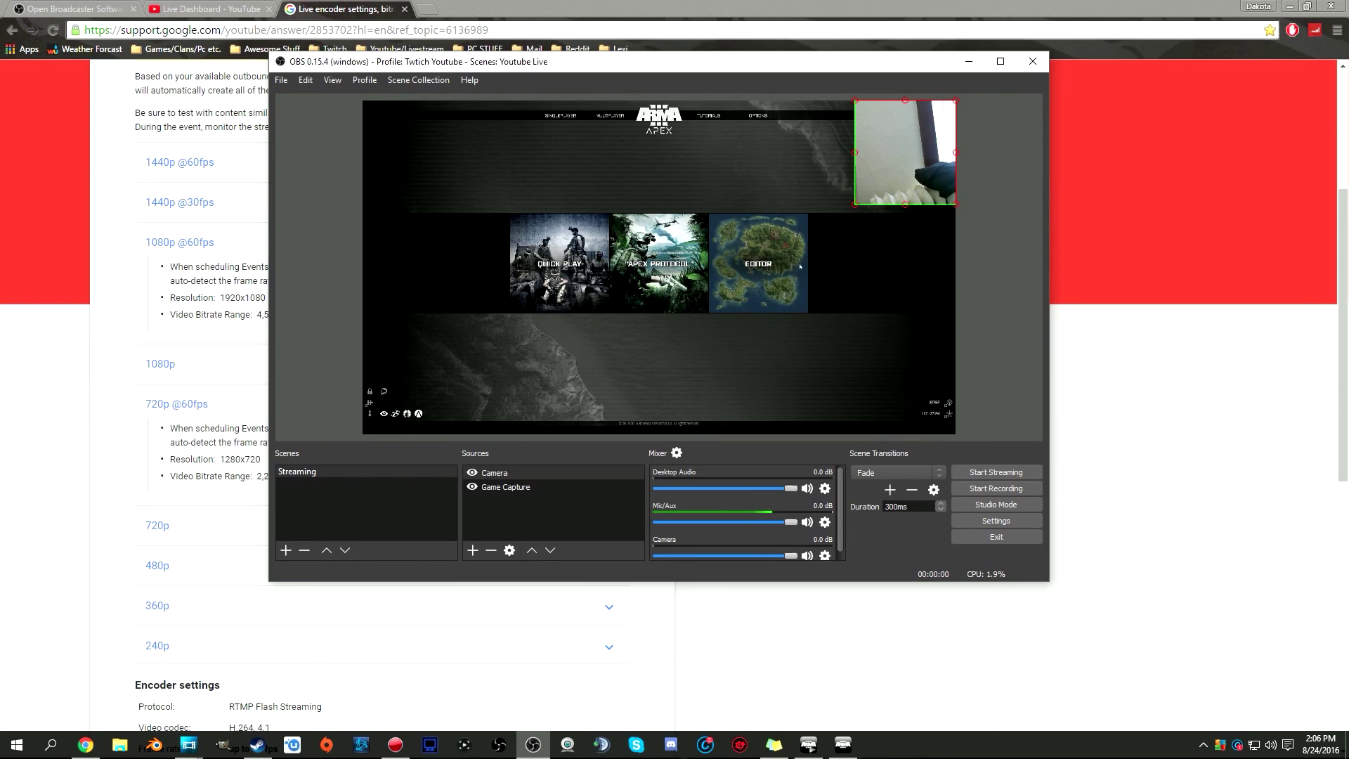
pyautogui.hotkey('alt', 'Tab')
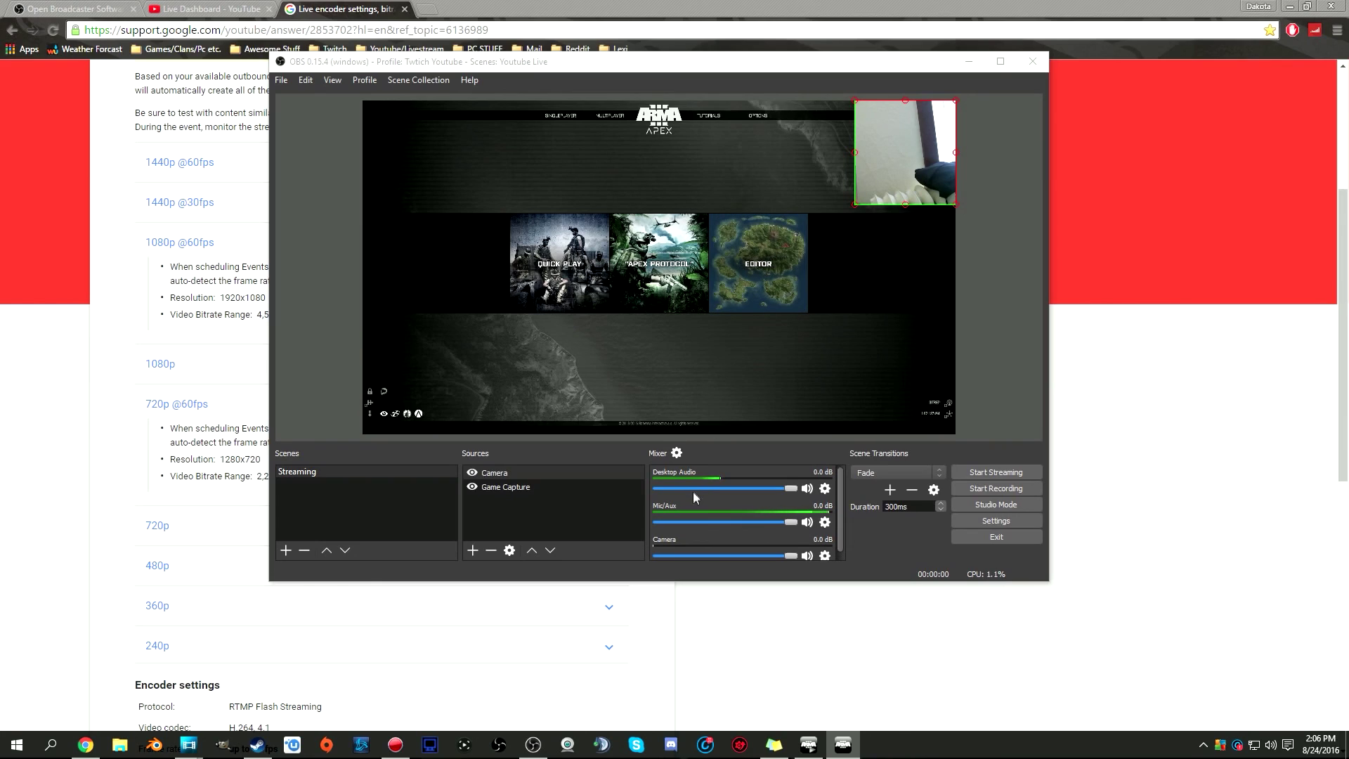
pyautogui.click(1006, 377)
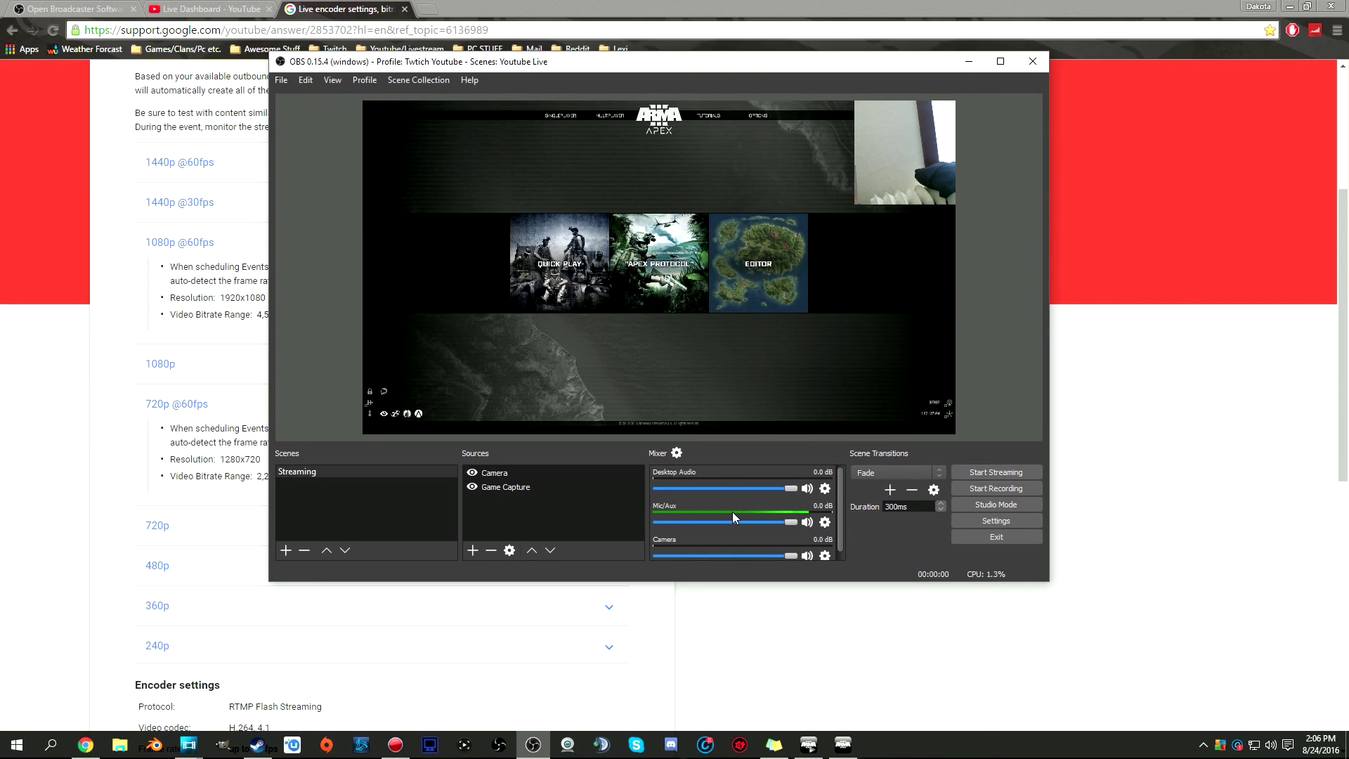
pyautogui.click(825, 523)
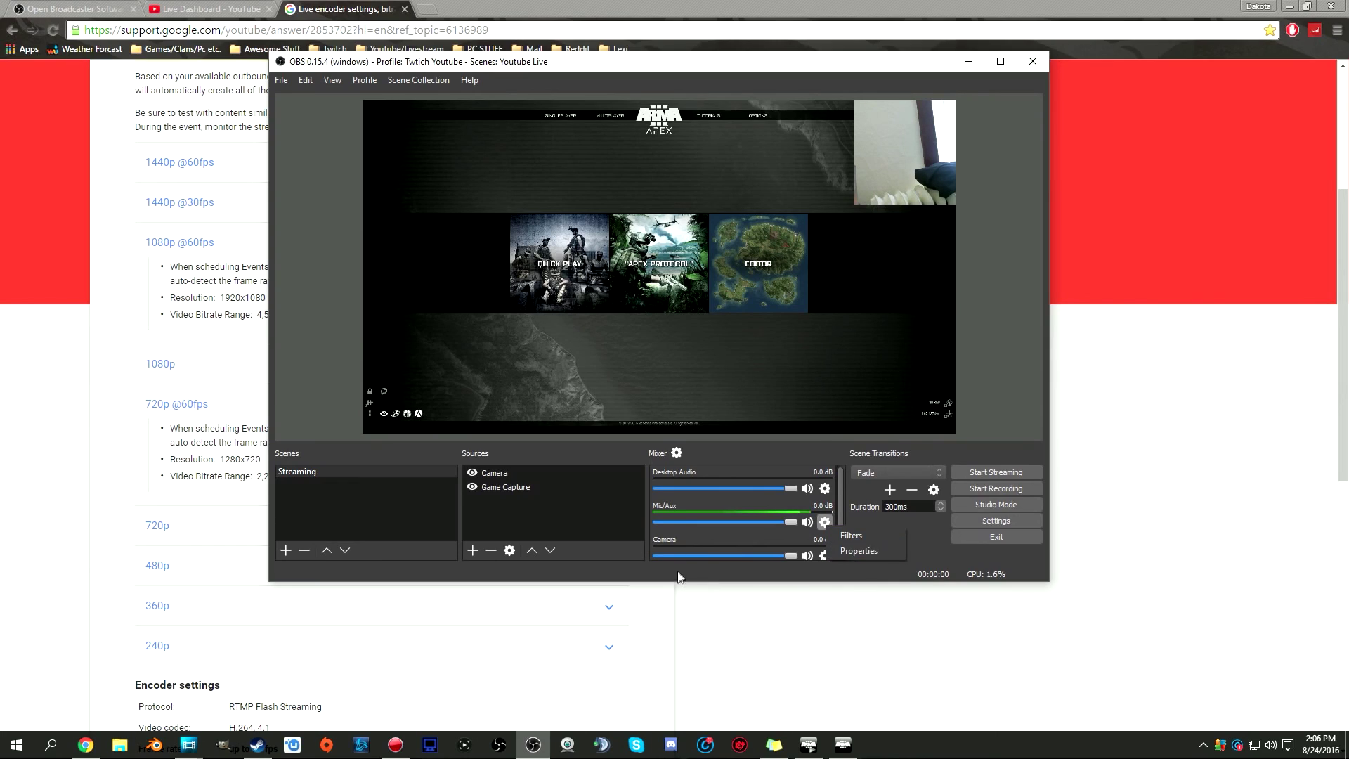
# Step: Add a Noise Gate filter with its default name to Mic/Aux and raise its close threshold
pyautogui.click(851, 536)
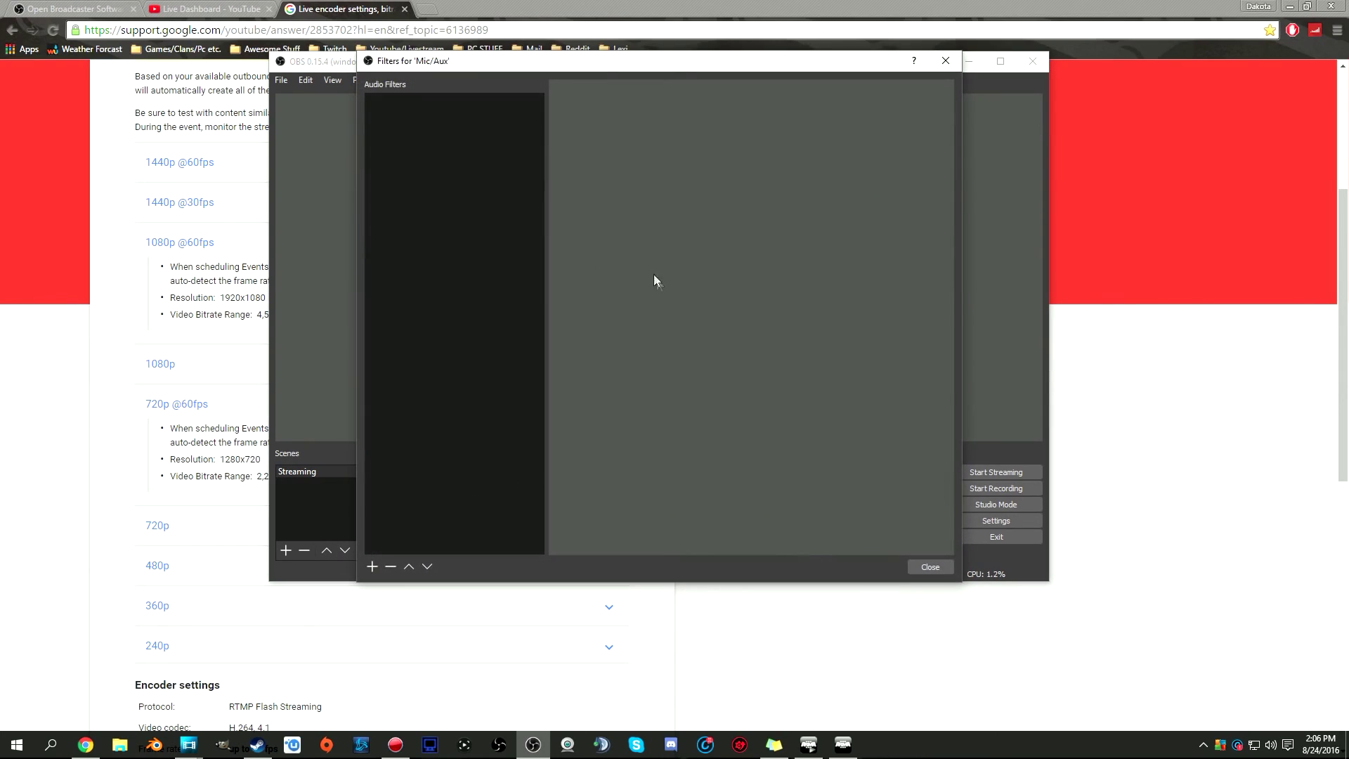
pyautogui.click(373, 566)
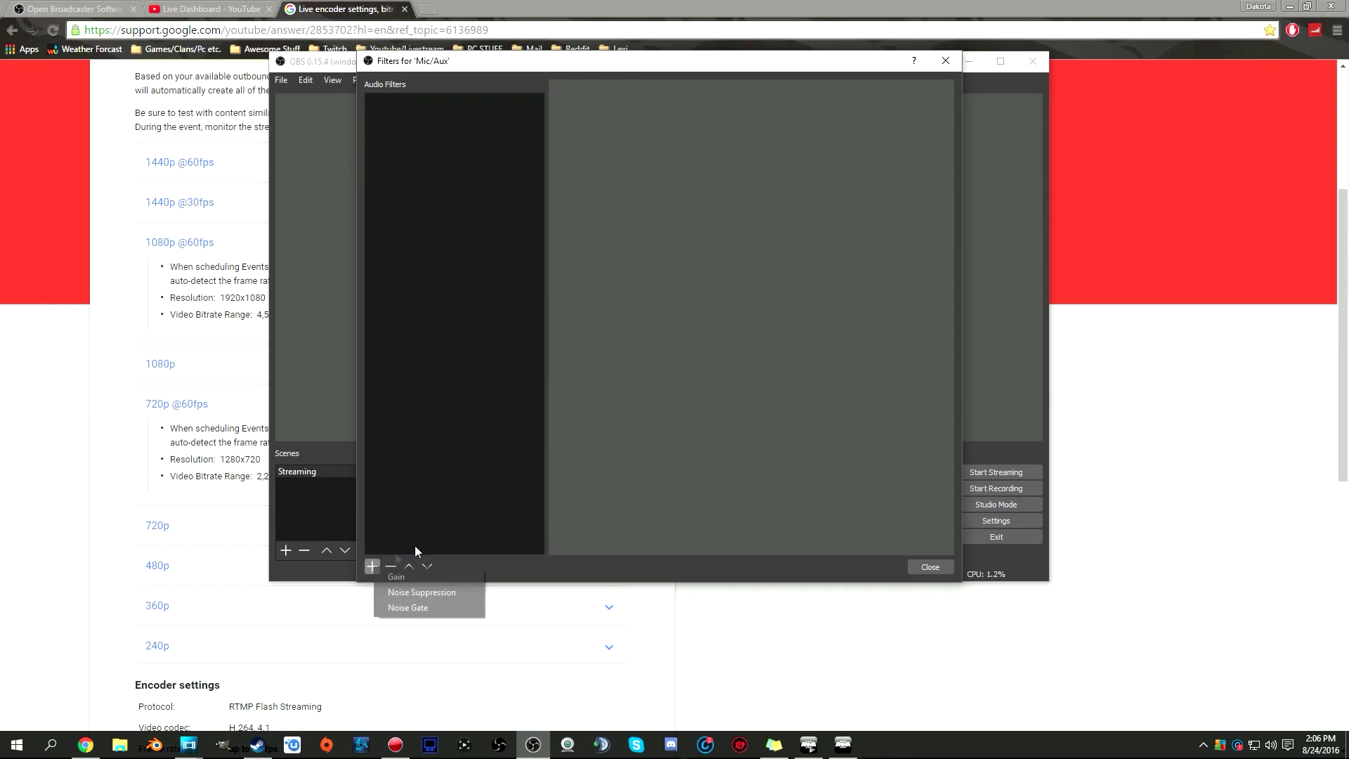
pyautogui.click(427, 607)
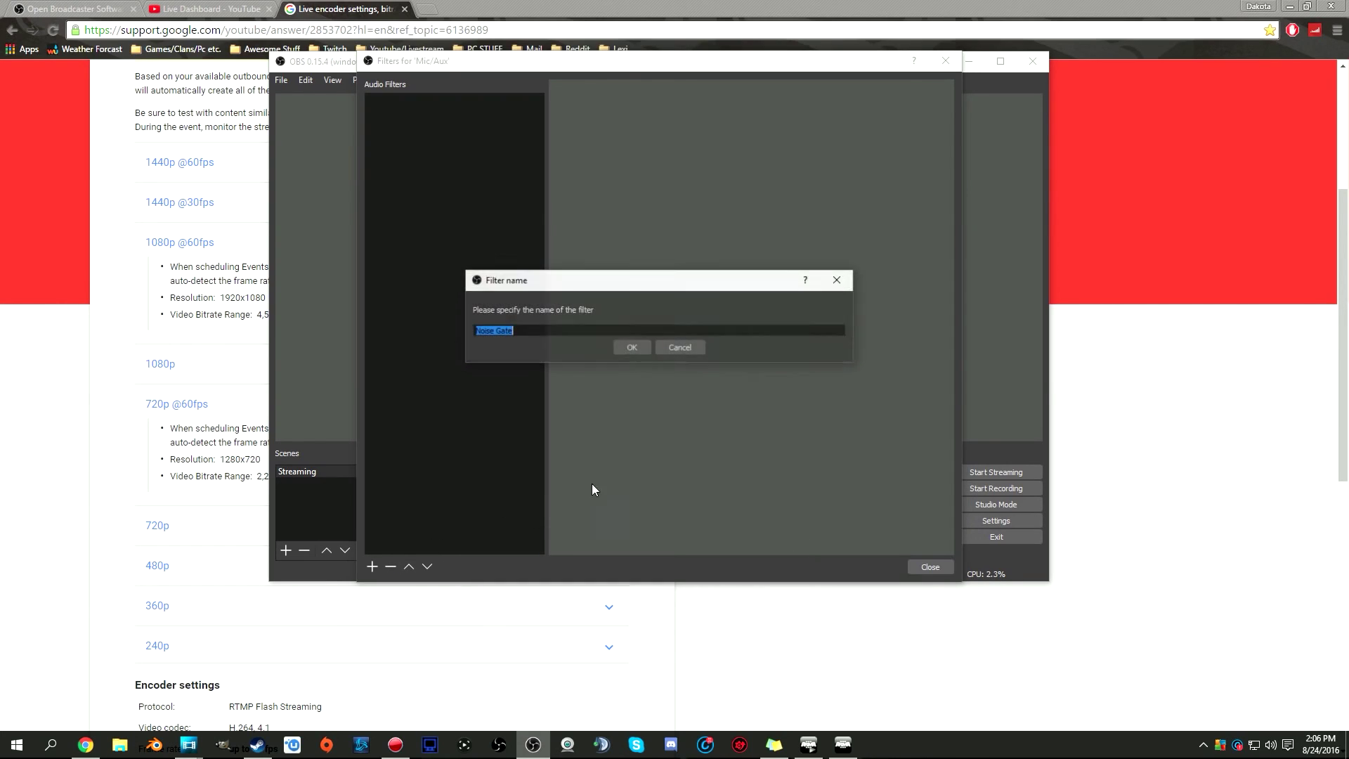
pyautogui.press('Return')
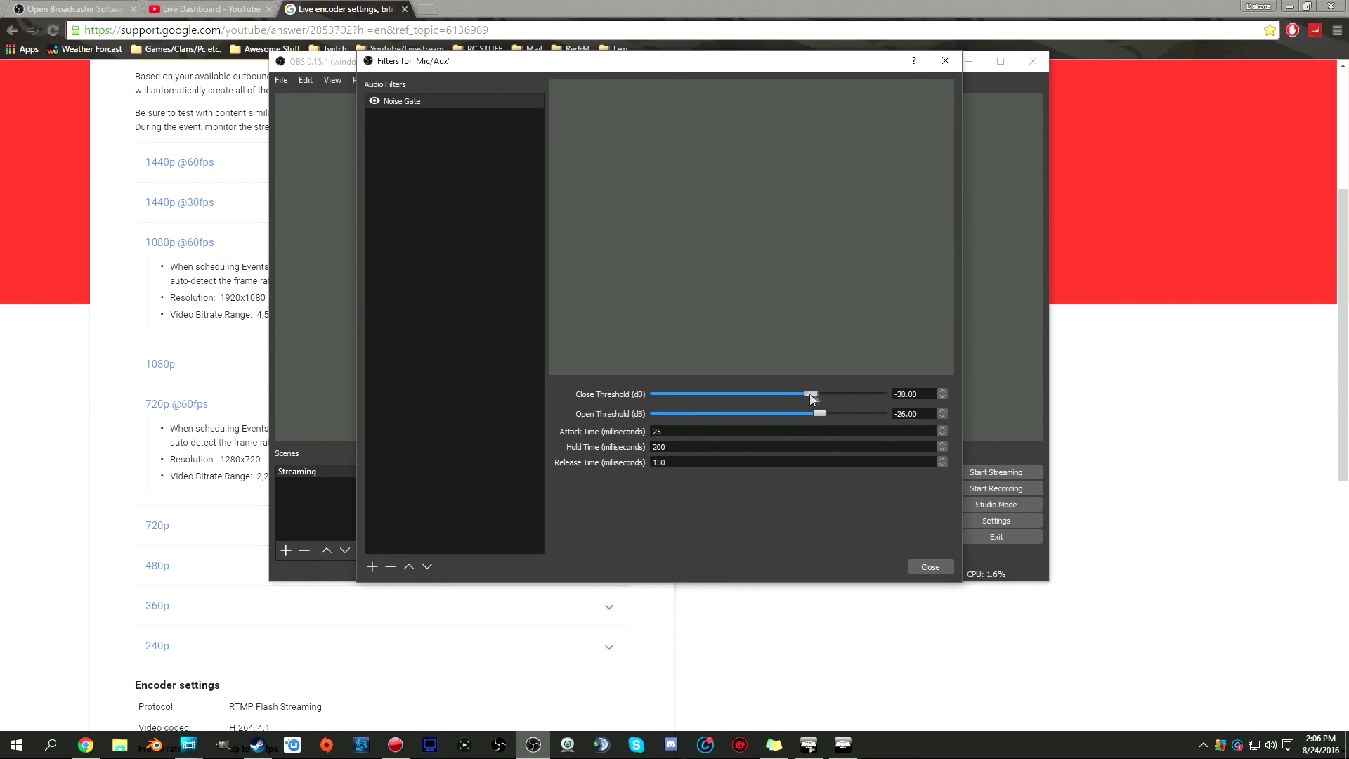
pyautogui.moveTo(803, 393); pyautogui.dragTo(823, 397)
# Step: Close the 'Filters for Mic/Aux' dialog
pyautogui.click(926, 566)
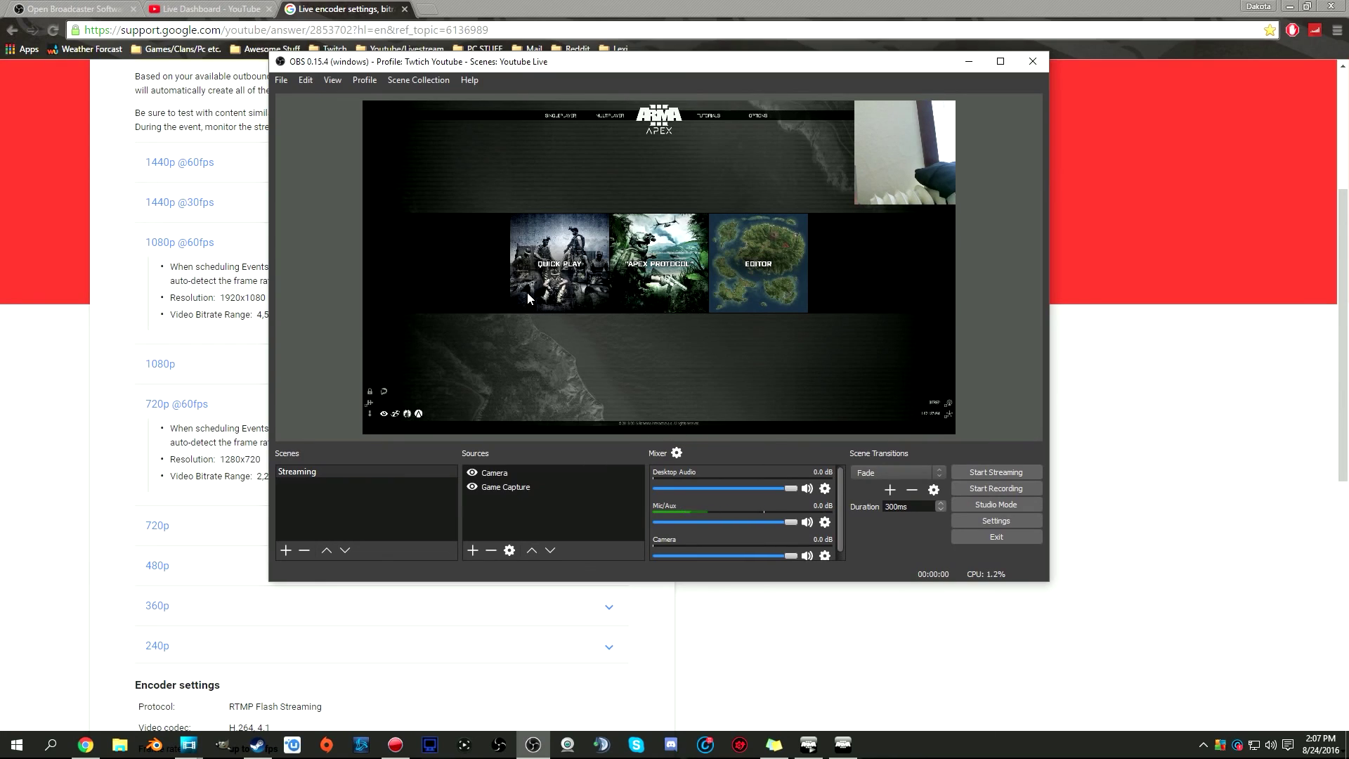
pyautogui.hotkey('alt', 'Tab')
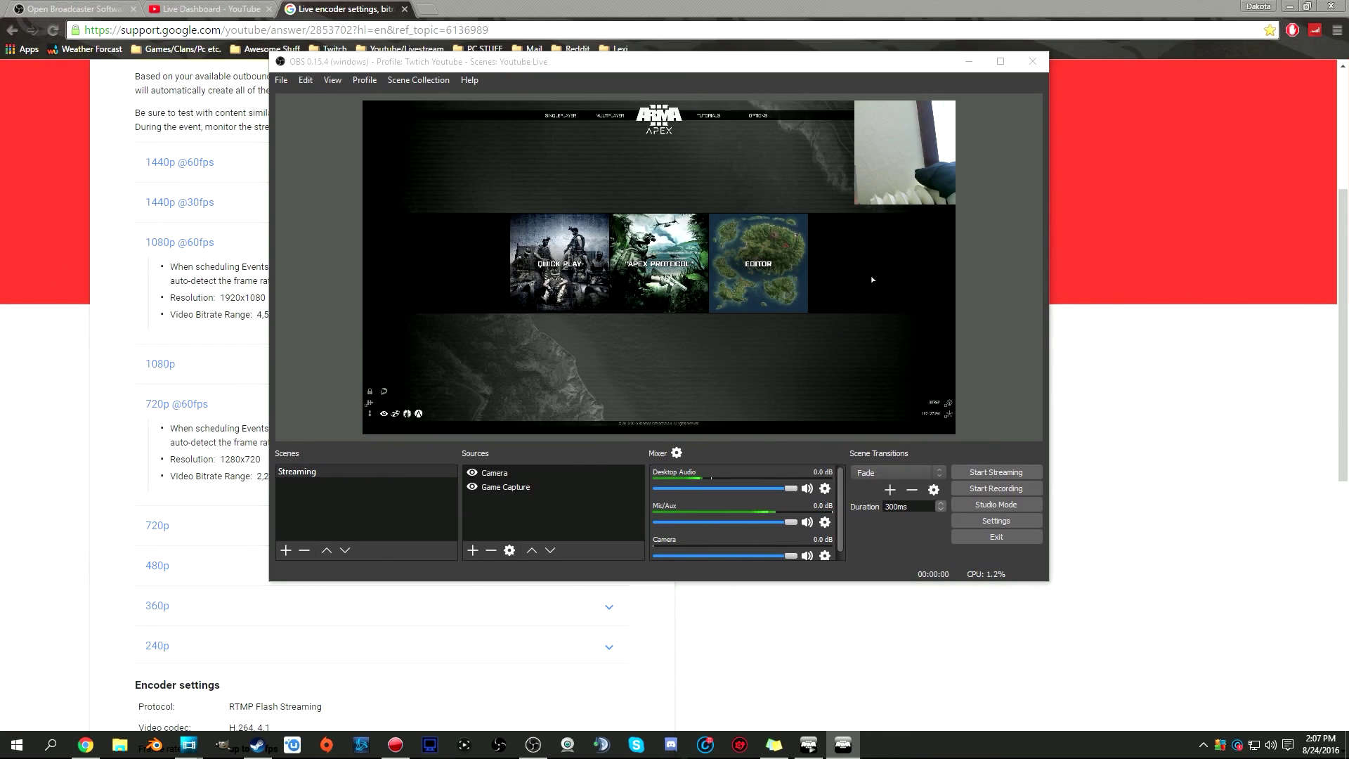
pyautogui.click(308, 358)
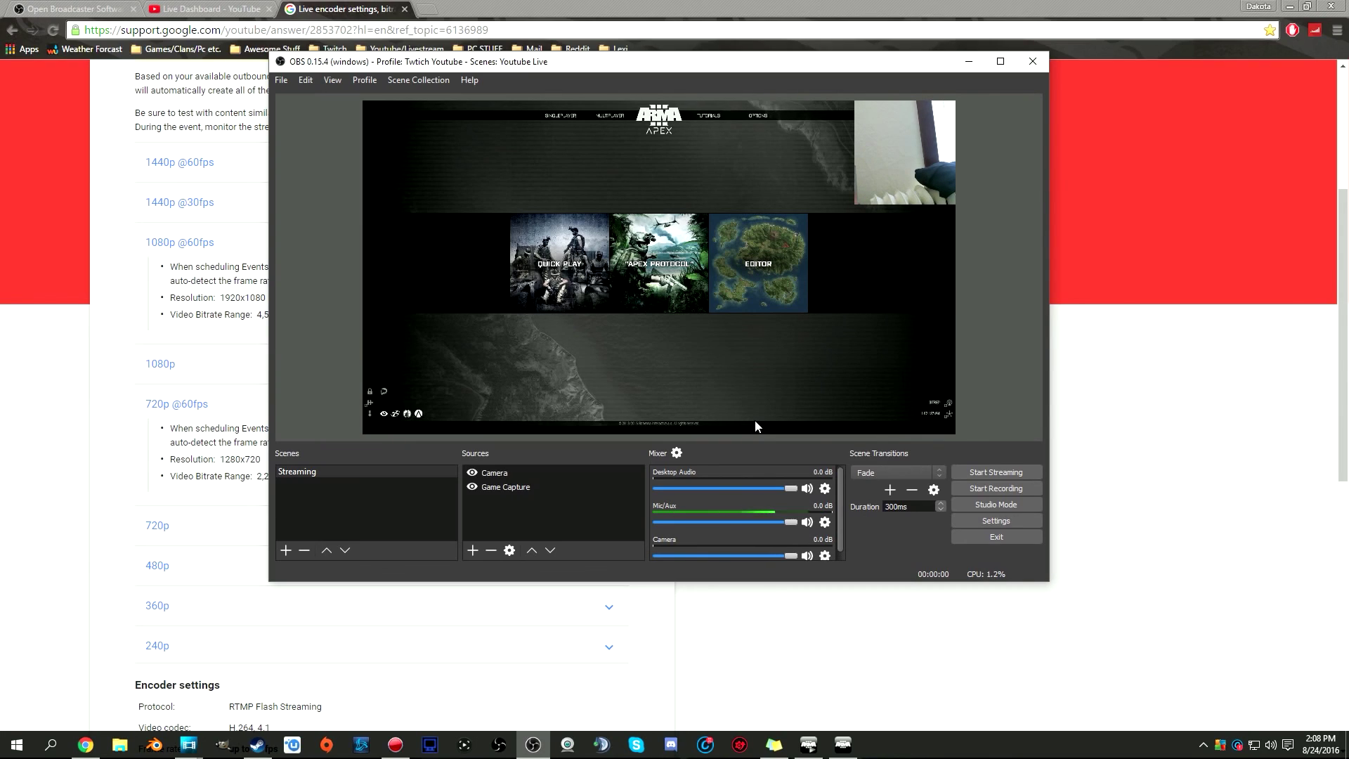
pyautogui.hotkey('alt', 'Tab')
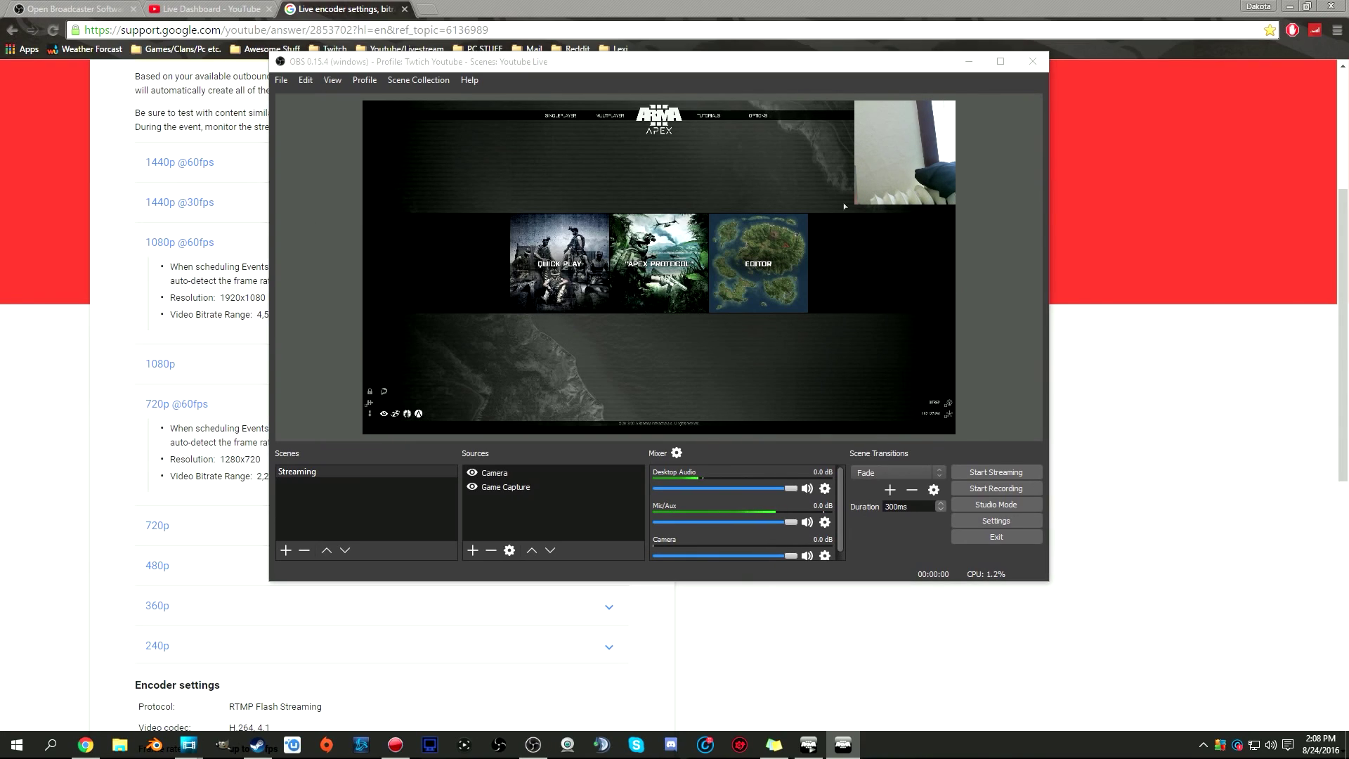
pyautogui.click(985, 362)
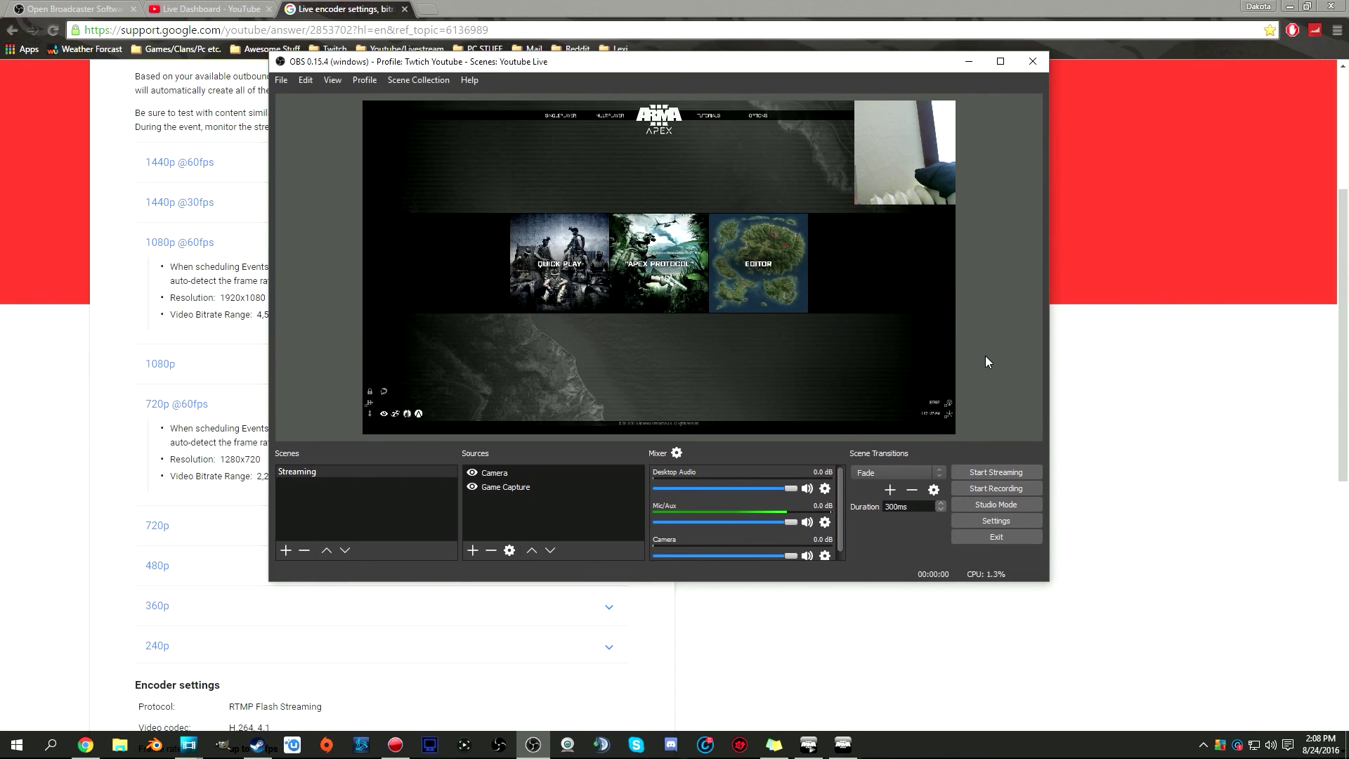